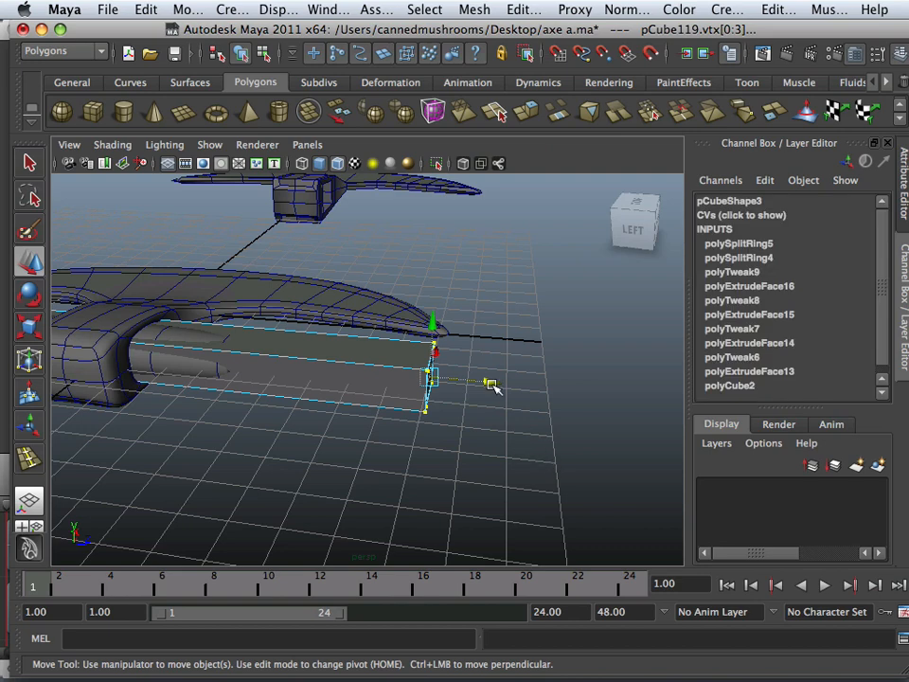
# Lengthen the axe handle by moving its four end vertices farther away from the axe head along Z.
pyautogui.moveTo(490, 384); pyautogui.dragTo(739, 432)
pyautogui.keyDown('alt'); pyautogui.moveTo(557, 403); pyautogui.dragTo(286, 386, button='middle'); pyautogui.keyUp('alt')
pyautogui.moveTo(473, 390); pyautogui.dragTo(319, 442)
pyautogui.keyDown('alt'); pyautogui.moveTo(318, 442); pyautogui.dragTo(456, 391, button='middle'); pyautogui.keyUp('alt')
pyautogui.keyDown('alt'); pyautogui.moveTo(456, 391); pyautogui.dragTo(414, 438, button='right'); pyautogui.keyUp('alt')
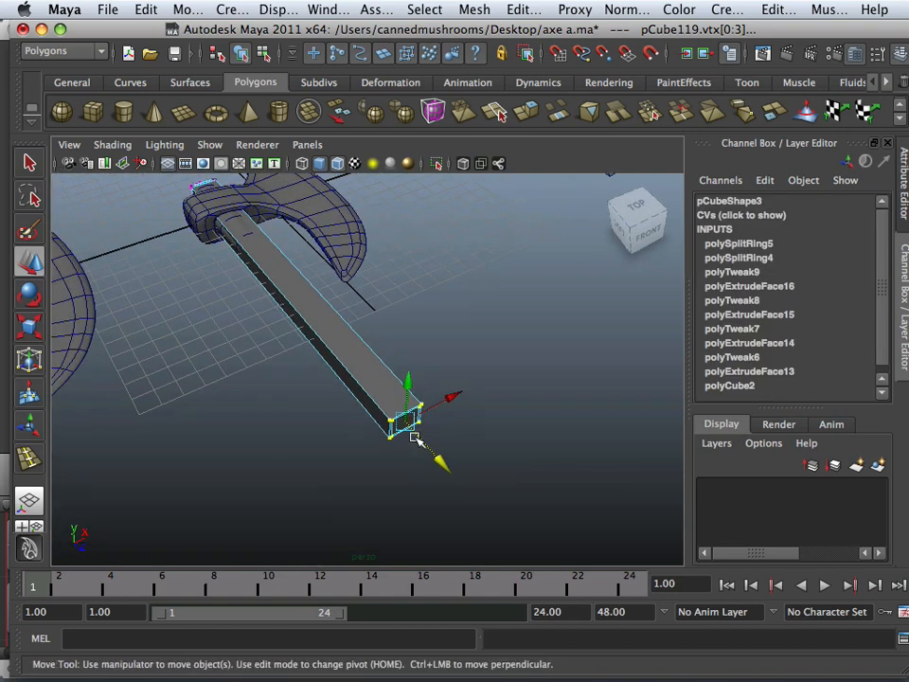
pyautogui.moveTo(442, 463); pyautogui.dragTo(485, 505)
# Insert two edge loops on the handle, one just past the blade tip and one close to the handle's end.
pyautogui.click(464, 9)
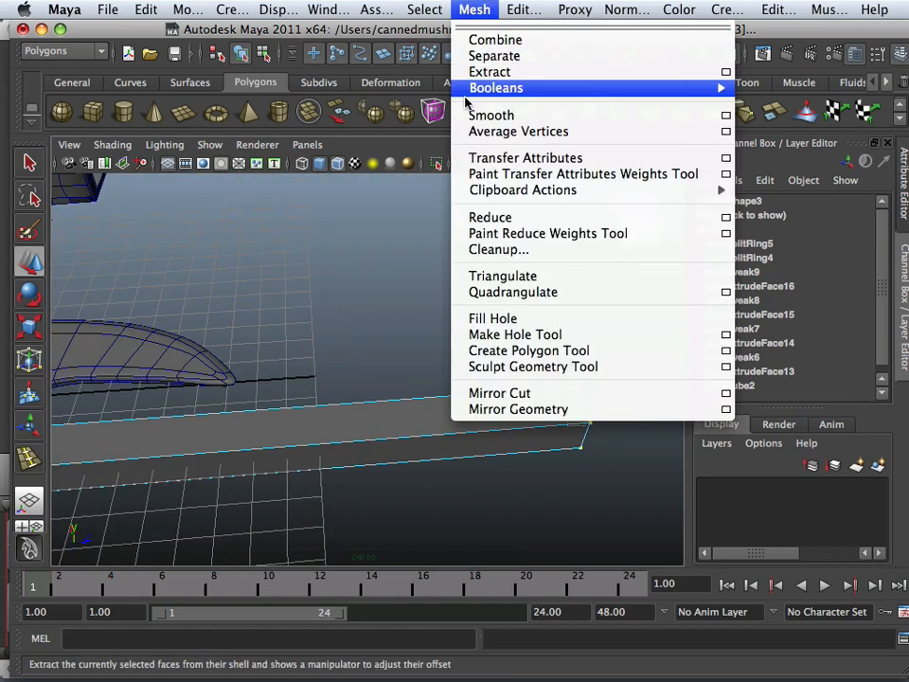
pyautogui.moveTo(524, 10)
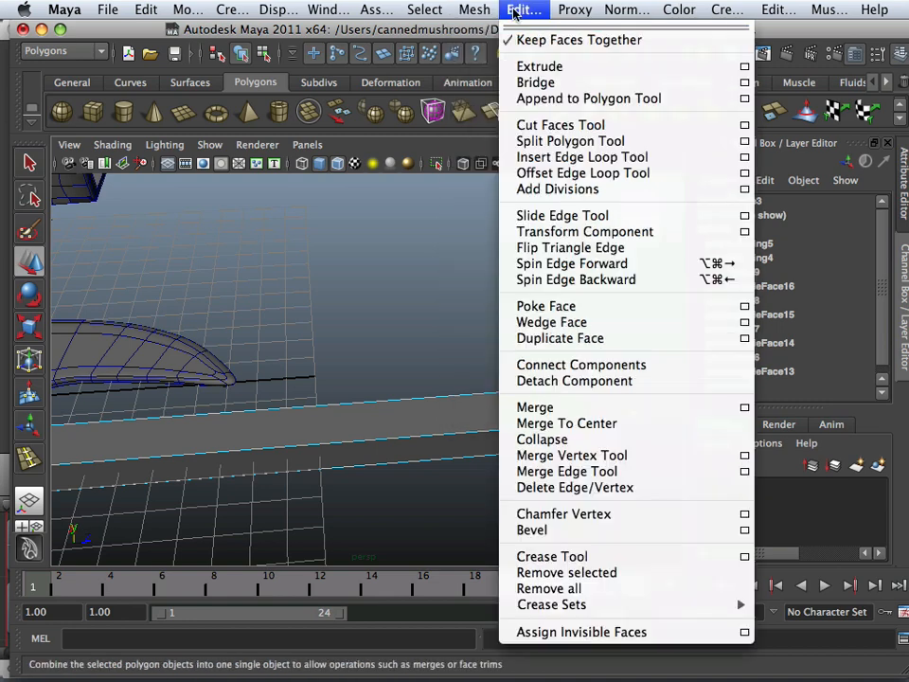
pyautogui.click(553, 166)
pyautogui.moveTo(341, 451); pyautogui.dragTo(278, 447)
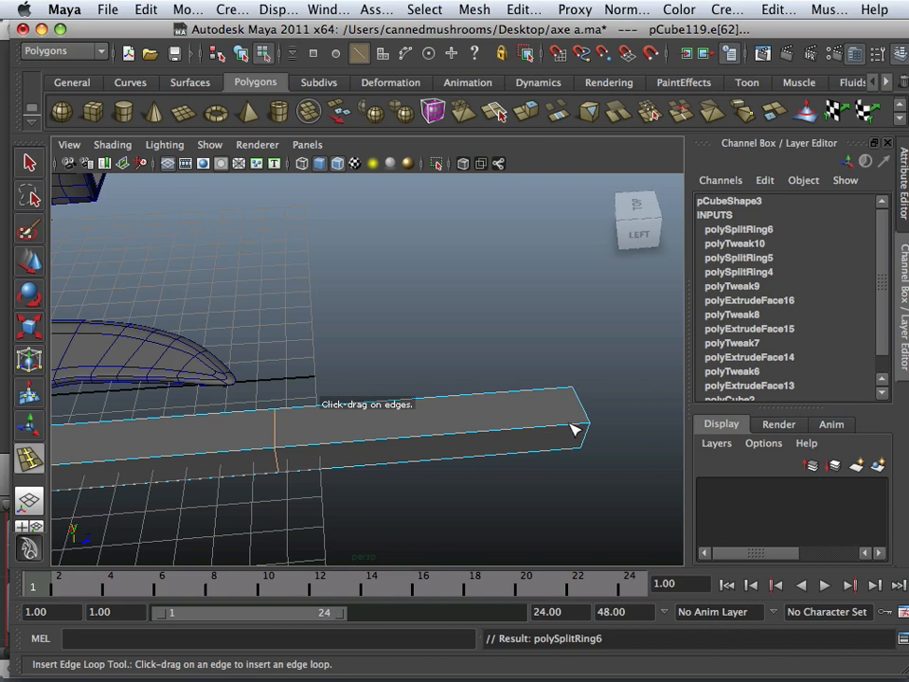
pyautogui.moveTo(575, 429); pyautogui.dragTo(585, 431)
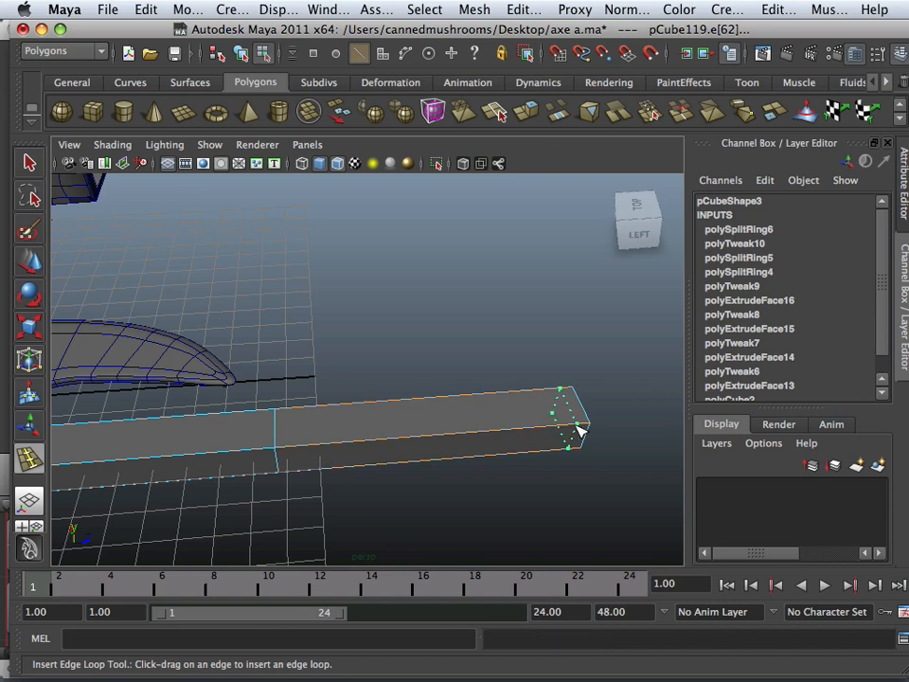
# Insert ten roughly evenly spaced edge loops between those two loops to divide the grip section.
pyautogui.keyDown('alt'); pyautogui.moveTo(571, 435); pyautogui.dragTo(398, 372); pyautogui.keyUp('alt')
pyautogui.keyDown('alt'); pyautogui.moveTo(485, 436); pyautogui.dragTo(395, 432, button='middle'); pyautogui.keyUp('alt')
pyautogui.keyDown('alt'); pyautogui.moveTo(394, 432); pyautogui.dragTo(471, 461, button='right'); pyautogui.keyUp('alt')
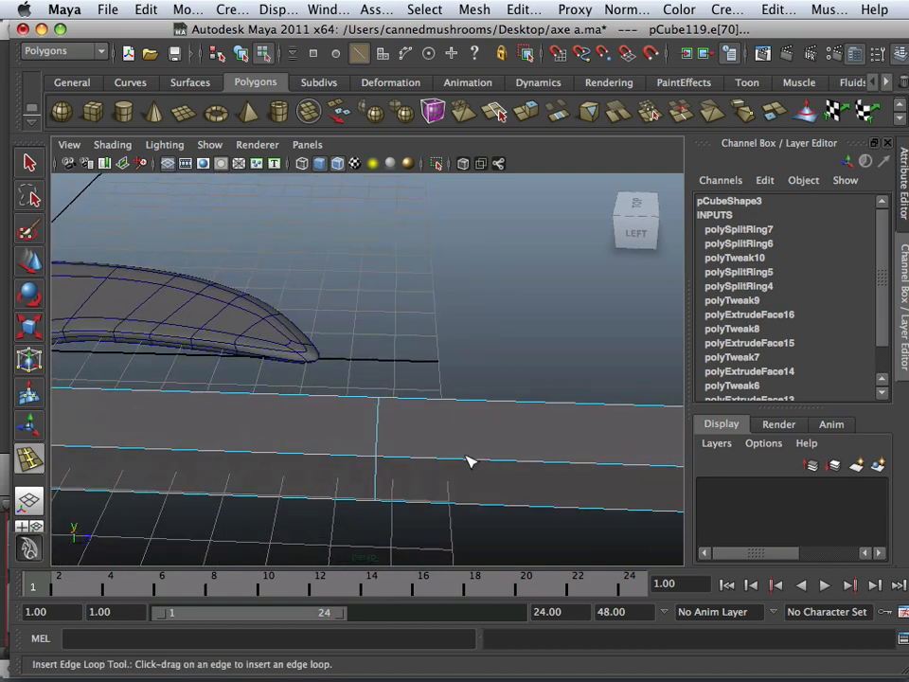
pyautogui.keyDown('alt'); pyautogui.moveTo(438, 453); pyautogui.dragTo(350, 409, button='middle'); pyautogui.keyUp('alt')
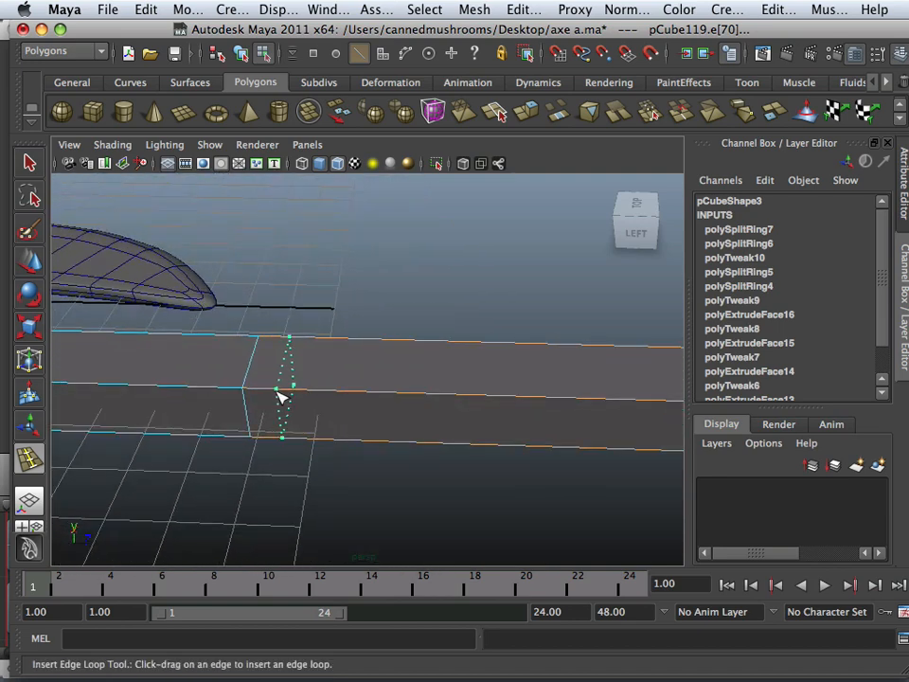
pyautogui.moveTo(280, 397); pyautogui.dragTo(642, 401)
pyautogui.scroll(-2, 343, 400)
pyautogui.keyDown('alt'); pyautogui.moveTo(568, 417); pyautogui.dragTo(314, 397); pyautogui.keyUp('alt')
pyautogui.keyDown('alt'); pyautogui.moveTo(314, 398); pyautogui.dragTo(162, 398, button='right'); pyautogui.keyUp('alt')
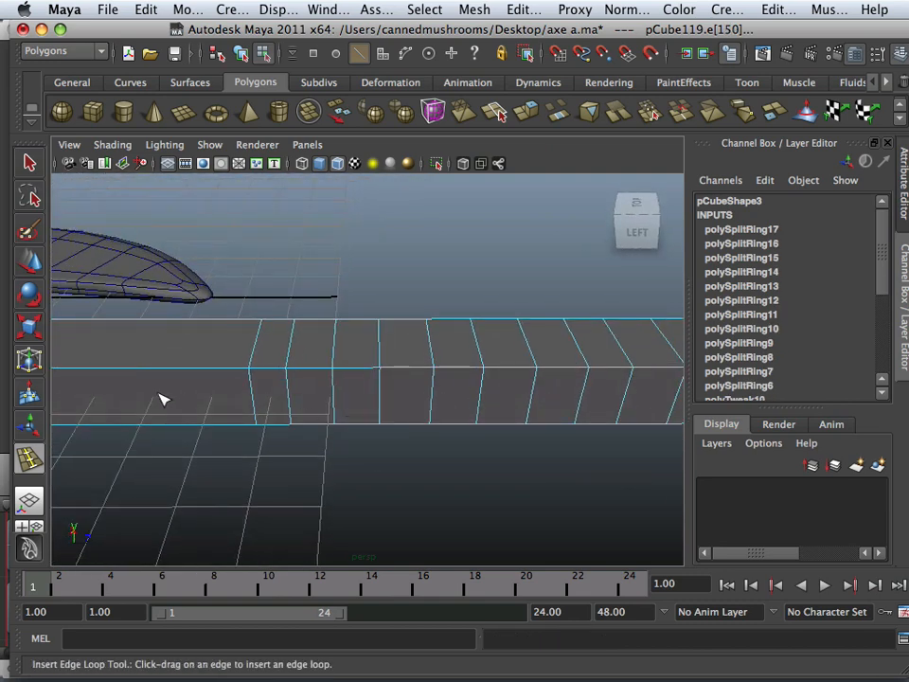
# In the top view, select the ring of faces at the head-side start of the grip section and extrude it slightly outward.
pyautogui.press('space')
pyautogui.press('space')
pyautogui.keyDown('alt'); pyautogui.moveTo(258, 423); pyautogui.dragTo(266, 215, button='middle'); pyautogui.keyUp('alt')
pyautogui.scroll(5, 256, 326)
pyautogui.scroll(3, 257, 336)
pyautogui.keyDown('alt'); pyautogui.moveTo(252, 336); pyautogui.dragTo(390, 306, button='middle'); pyautogui.keyUp('alt')
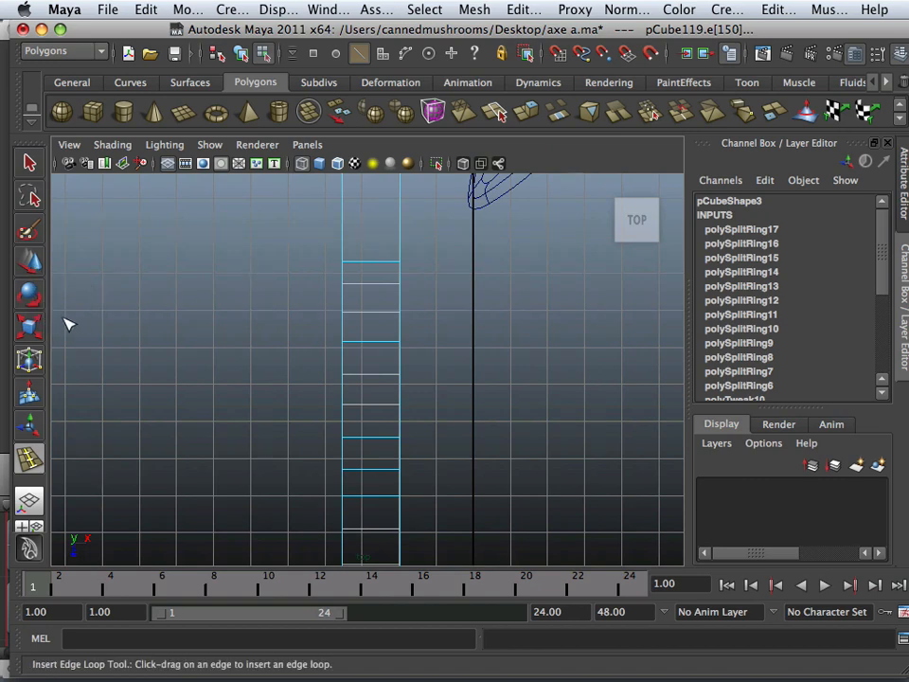
pyautogui.click(32, 262)
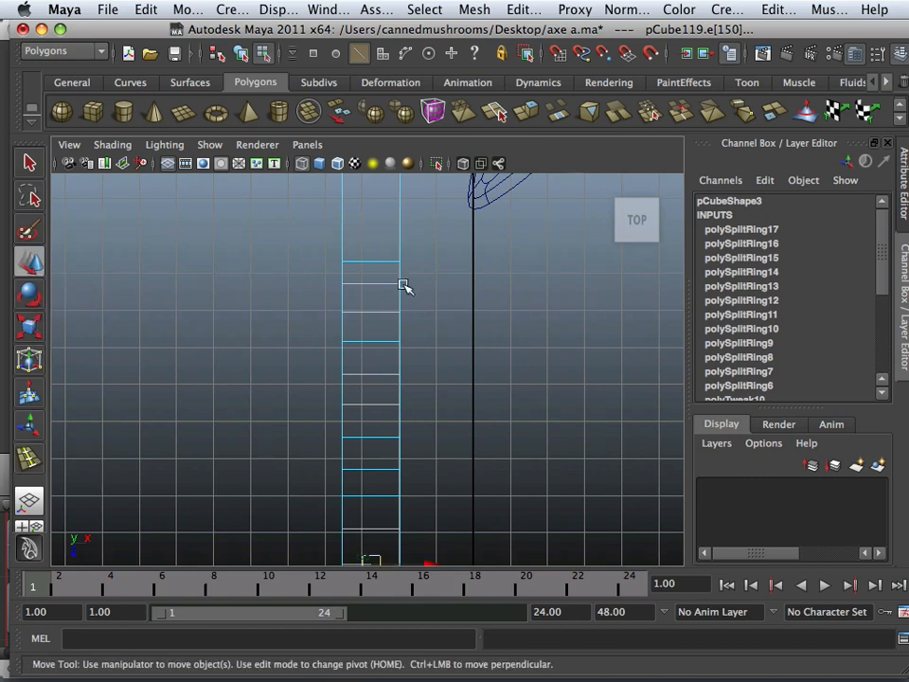
pyautogui.keyDown('alt'); pyautogui.moveTo(360, 274); pyautogui.dragTo(347, 348, button='middle'); pyautogui.keyUp('alt')
pyautogui.scroll(3, 346, 327)
pyautogui.rightClick(332, 333)
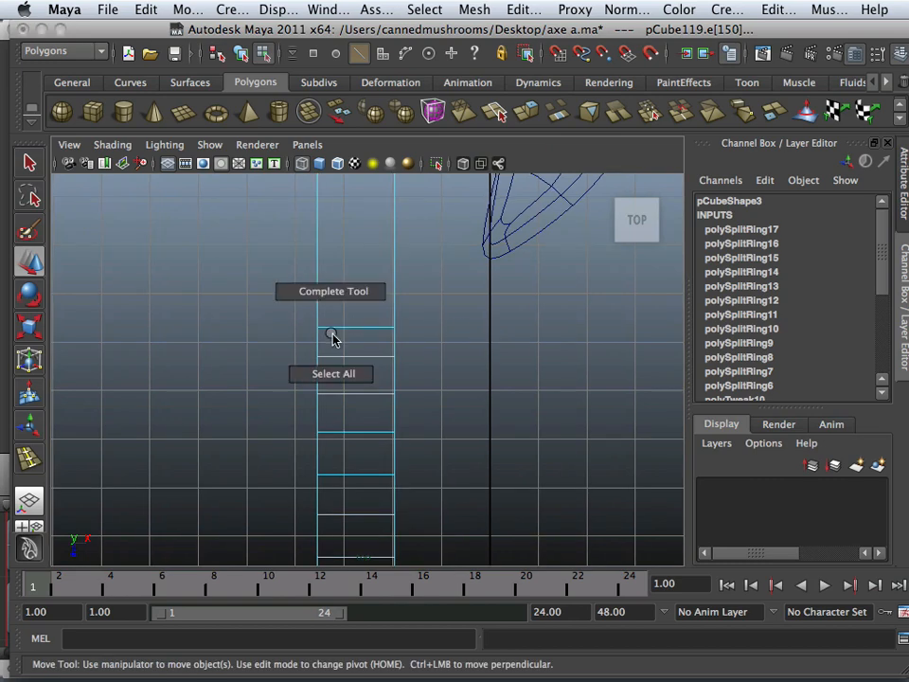
pyautogui.click(335, 341)
pyautogui.rightClick(336, 328)
pyautogui.click(337, 368)
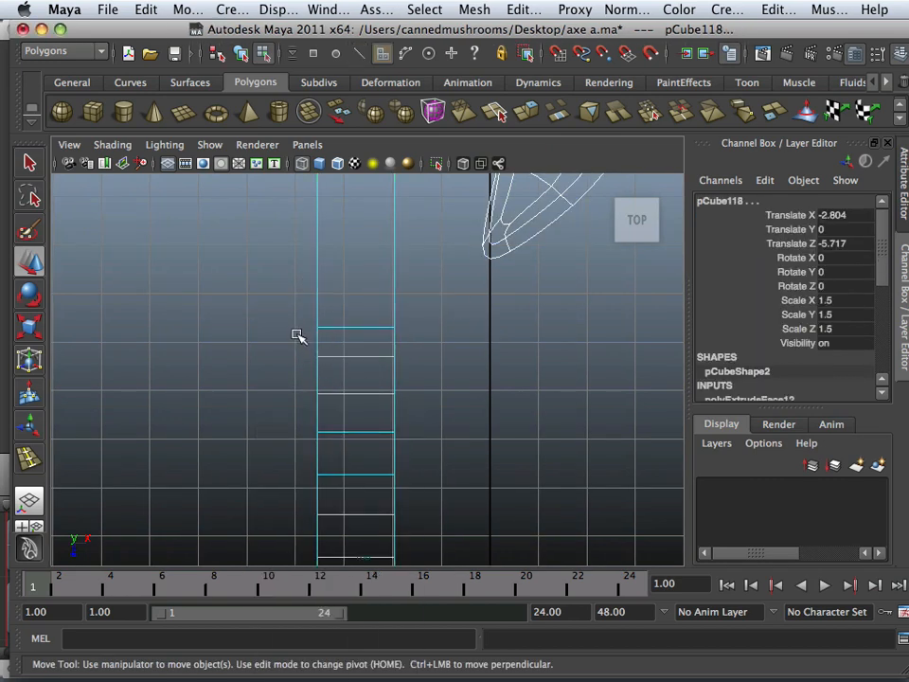
pyautogui.moveTo(422, 351); pyautogui.dragTo(431, 351)
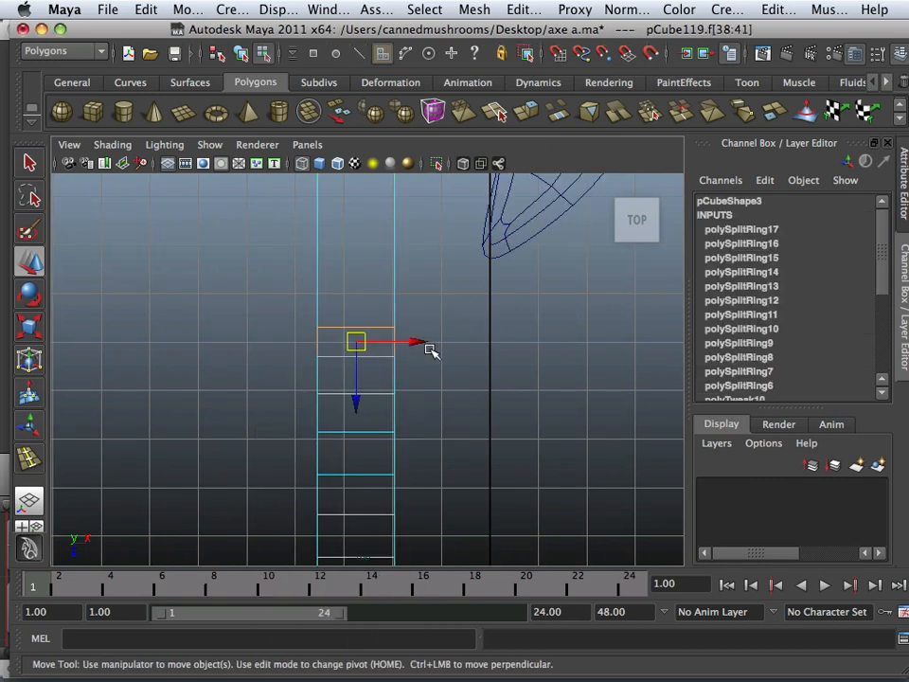
pyautogui.click(524, 115)
pyautogui.moveTo(265, 348); pyautogui.dragTo(245, 341)
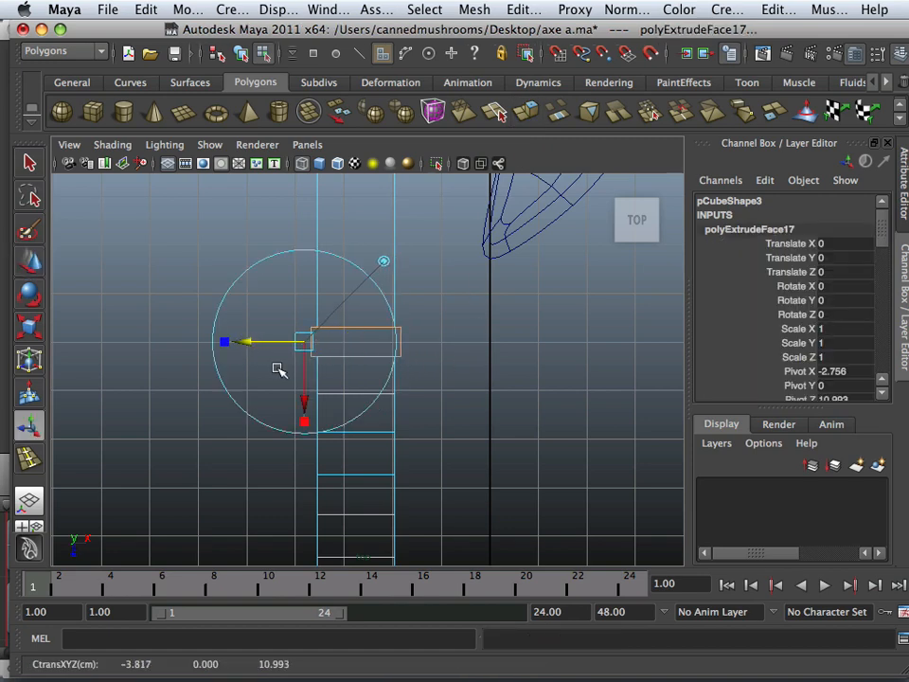
# Select the next ring of faces along the handle and extrude it slightly outward to form a second collar.
pyautogui.click(425, 391)
pyautogui.rightClick(392, 383)
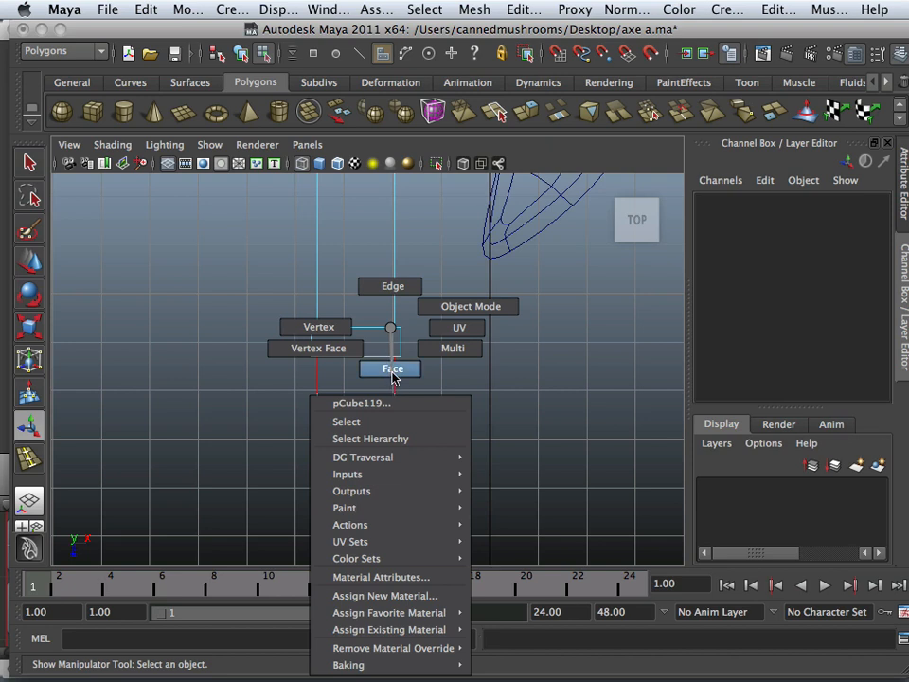
pyautogui.click(393, 370)
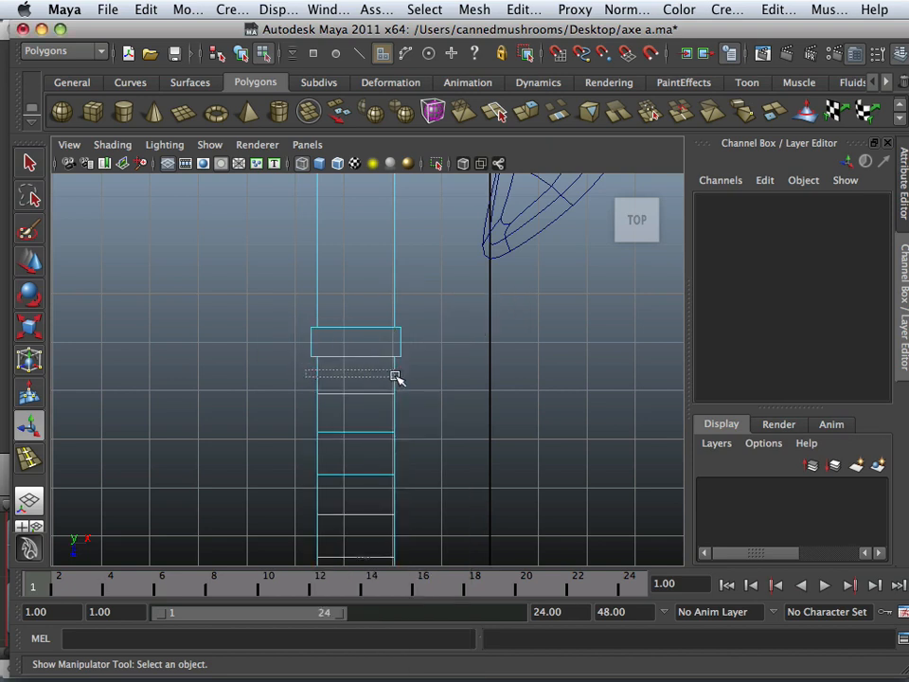
pyautogui.moveTo(411, 381); pyautogui.dragTo(364, 370)
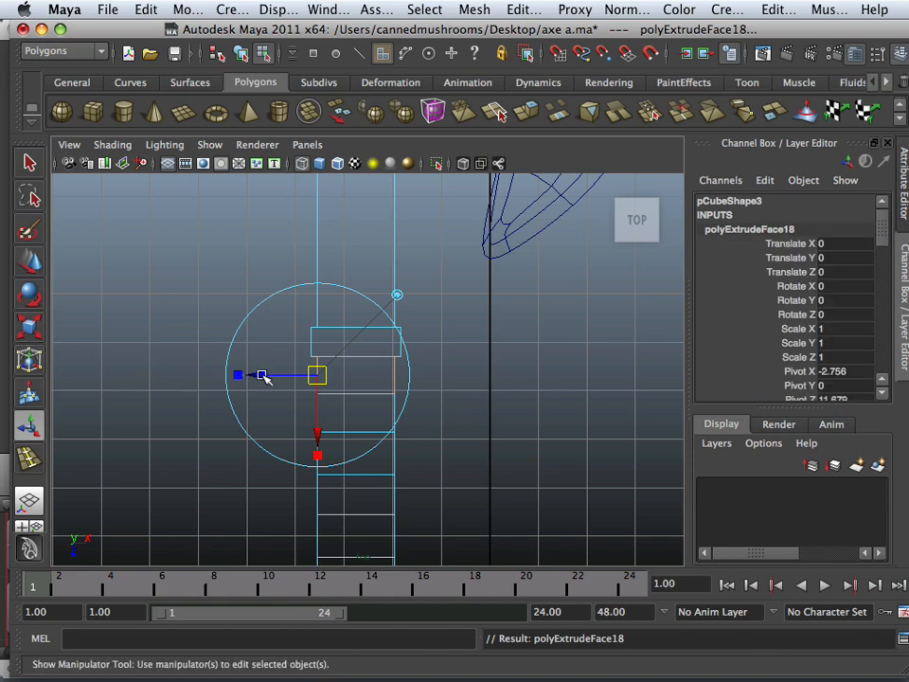
pyautogui.moveTo(263, 377); pyautogui.dragTo(254, 377)
# Return to the perspective view and inspect the two handle collars in smooth mesh preview.
pyautogui.press('space')
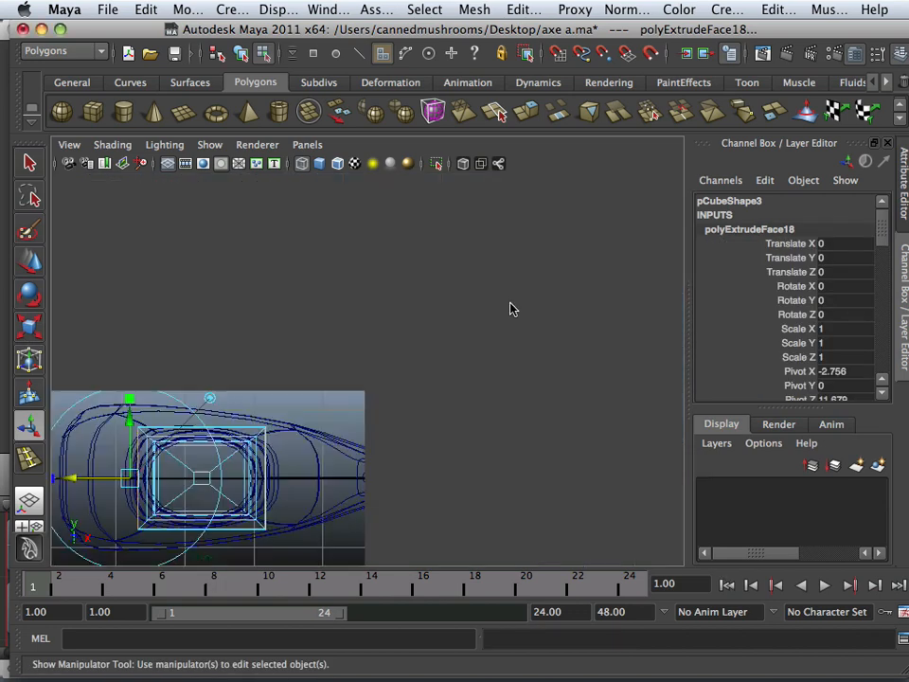
pyautogui.press('space')
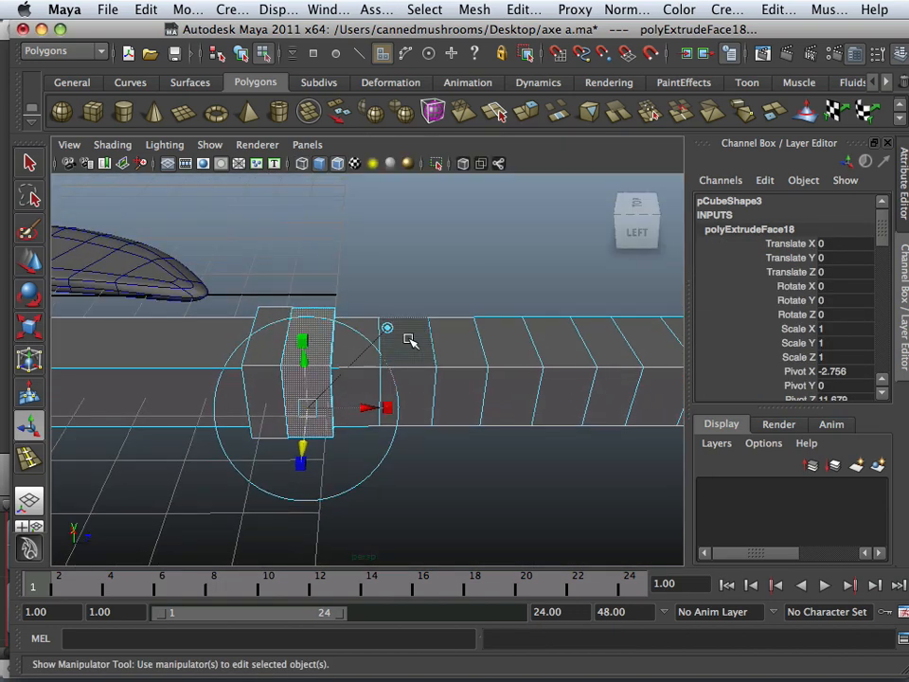
pyautogui.press('3')
pyautogui.click(412, 308)
pyautogui.keyDown('alt'); pyautogui.moveTo(332, 361); pyautogui.dragTo(295, 386); pyautogui.keyUp('alt')
pyautogui.keyDown('alt'); pyautogui.moveTo(294, 386); pyautogui.dragTo(290, 378, button='middle'); pyautogui.keyUp('alt')
pyautogui.keyDown('alt'); pyautogui.moveTo(290, 378); pyautogui.dragTo(361, 324); pyautogui.keyUp('alt')
pyautogui.keyDown('alt'); pyautogui.moveTo(361, 325); pyautogui.dragTo(326, 370, button='middle'); pyautogui.keyUp('alt')
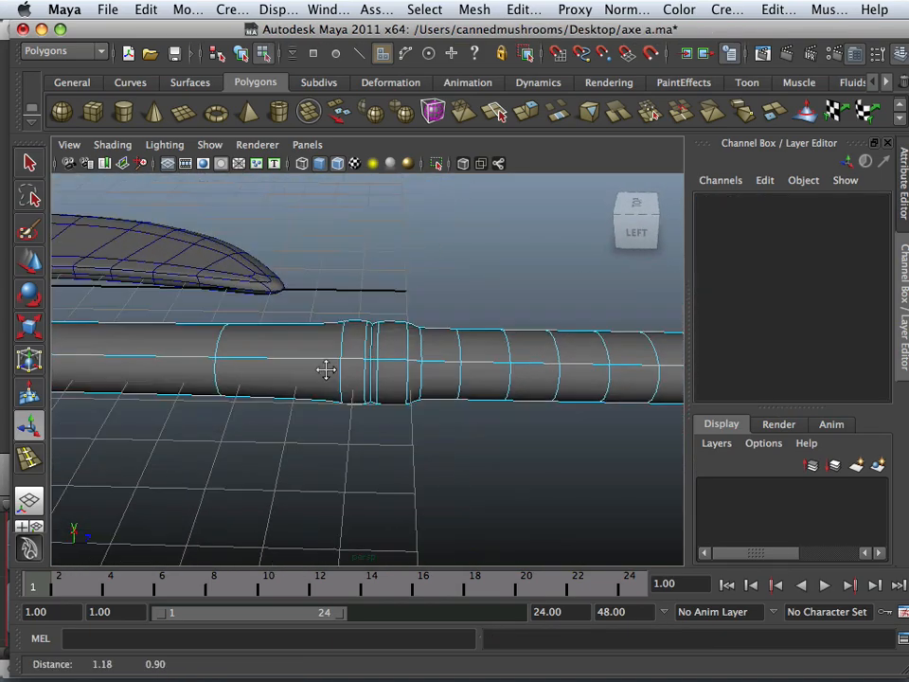
# Select all grip face rings between the collars and the last end segment, and extrude them outward to thicken the grip.
pyautogui.keyDown('alt'); pyautogui.moveTo(326, 370); pyautogui.dragTo(10, 407); pyautogui.keyUp('alt')
pyautogui.keyDown('alt'); pyautogui.moveTo(10, 407); pyautogui.dragTo(339, 454, button='middle'); pyautogui.keyUp('alt')
pyautogui.keyDown('alt'); pyautogui.moveTo(339, 454); pyautogui.dragTo(170, 435); pyautogui.keyUp('alt')
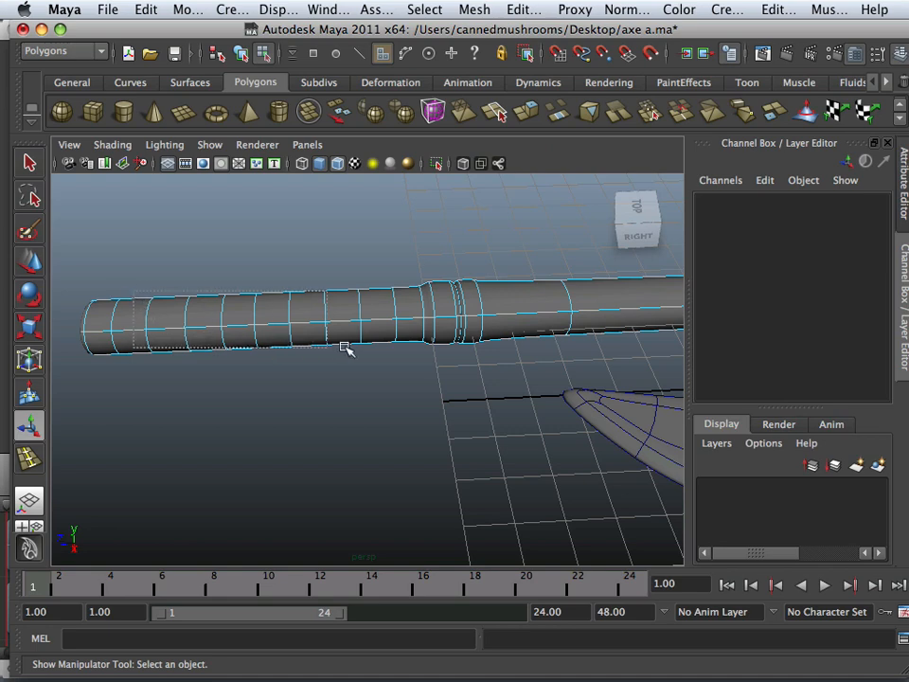
pyautogui.click(403, 346)
pyautogui.keyDown('alt'); pyautogui.moveTo(403, 345); pyautogui.dragTo(367, 429); pyautogui.keyUp('alt')
pyautogui.click(526, 114)
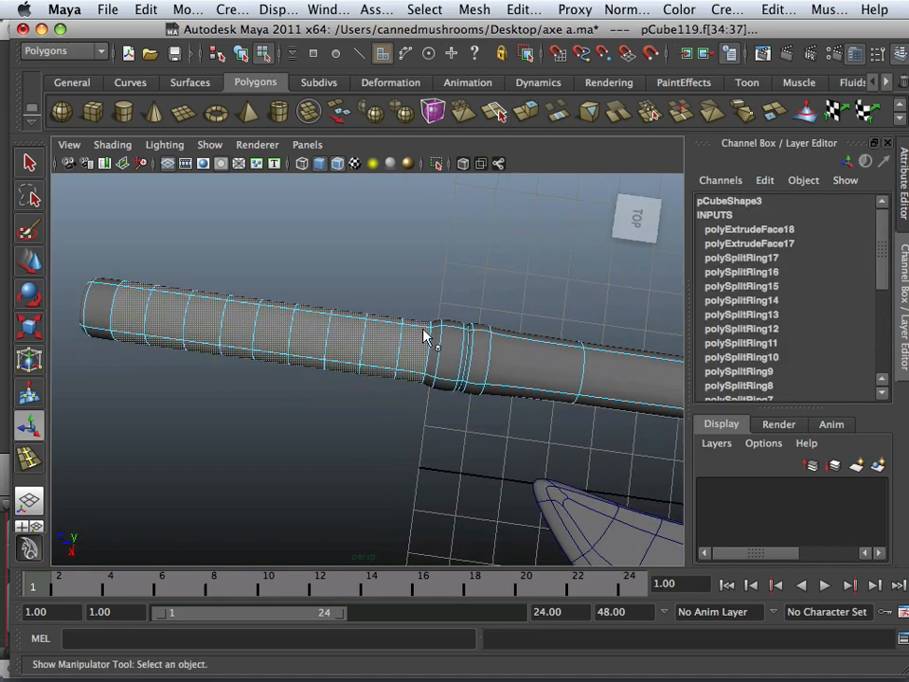
pyautogui.moveTo(154, 232); pyautogui.dragTo(163, 203)
pyautogui.keyDown('alt'); pyautogui.moveTo(158, 318); pyautogui.dragTo(188, 429); pyautogui.keyUp('alt')
pyautogui.moveTo(118, 474); pyautogui.dragTo(125, 478)
pyautogui.click(195, 379)
# Turn off the smooth preview and insert an edge loop close to each side of the grip's first division nearest the collars.
pyautogui.moveTo(299, 427)
pyautogui.keyDown('alt'); pyautogui.mouseDown()
pyautogui.moveTo(242, 428)
pyautogui.moveTo(290, 416)
pyautogui.mouseUp(); pyautogui.keyUp('alt')
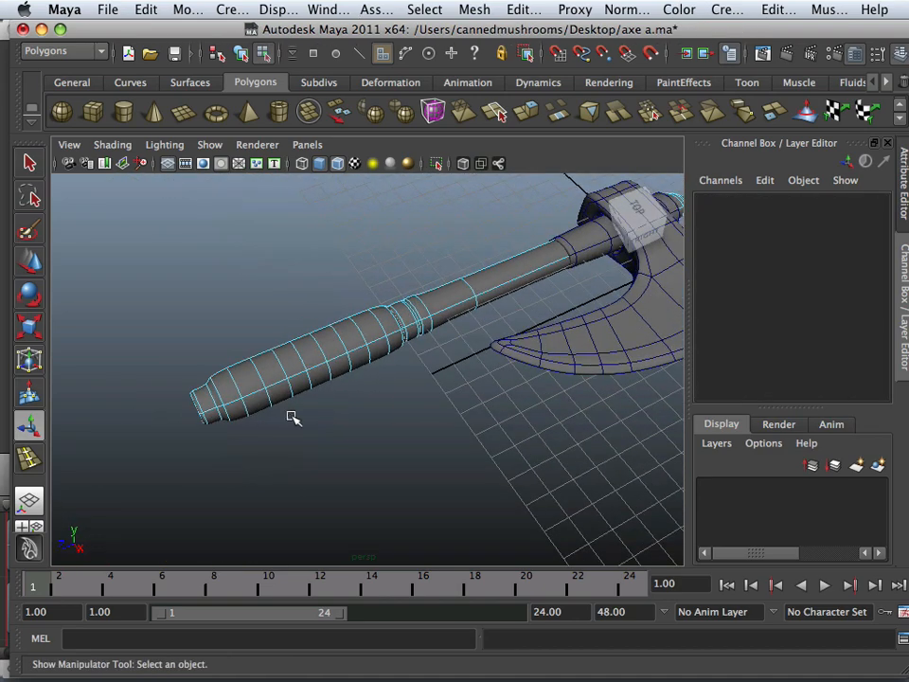
pyautogui.keyDown('alt'); pyautogui.moveTo(290, 415); pyautogui.dragTo(444, 511, button='right'); pyautogui.keyUp('alt')
pyautogui.keyDown('alt'); pyautogui.moveTo(444, 512); pyautogui.dragTo(350, 517); pyautogui.keyUp('alt')
pyautogui.keyDown('alt'); pyautogui.moveTo(350, 516); pyautogui.dragTo(398, 488, button='right'); pyautogui.keyUp('alt')
pyautogui.keyDown('alt'); pyautogui.moveTo(397, 489); pyautogui.dragTo(396, 461); pyautogui.keyUp('alt')
pyautogui.keyDown('alt'); pyautogui.moveTo(396, 460); pyautogui.dragTo(446, 441, button='middle'); pyautogui.keyUp('alt')
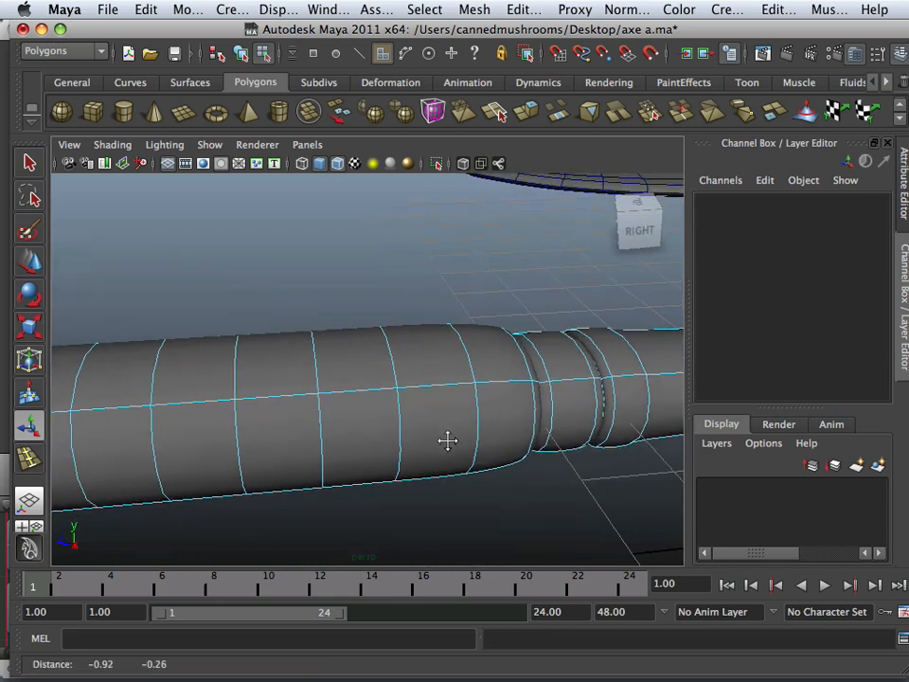
pyautogui.click(462, 13)
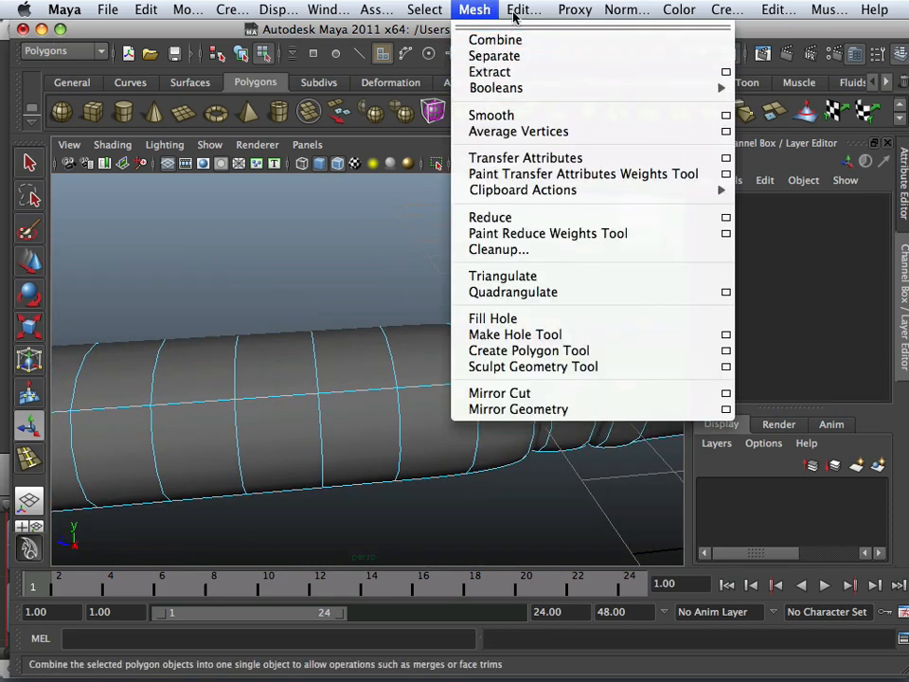
pyautogui.click(568, 158)
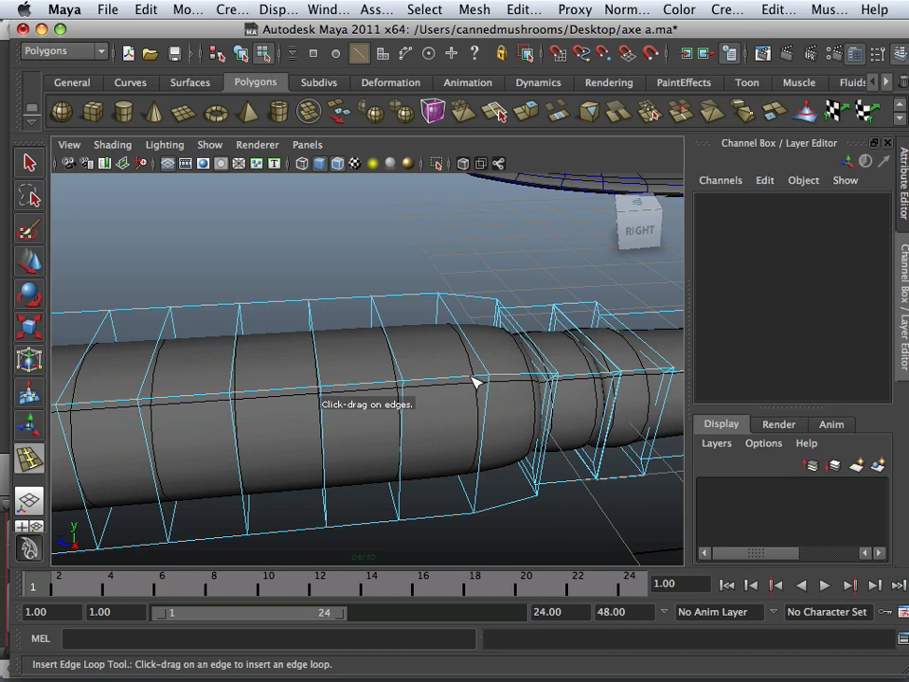
pyautogui.press('1')
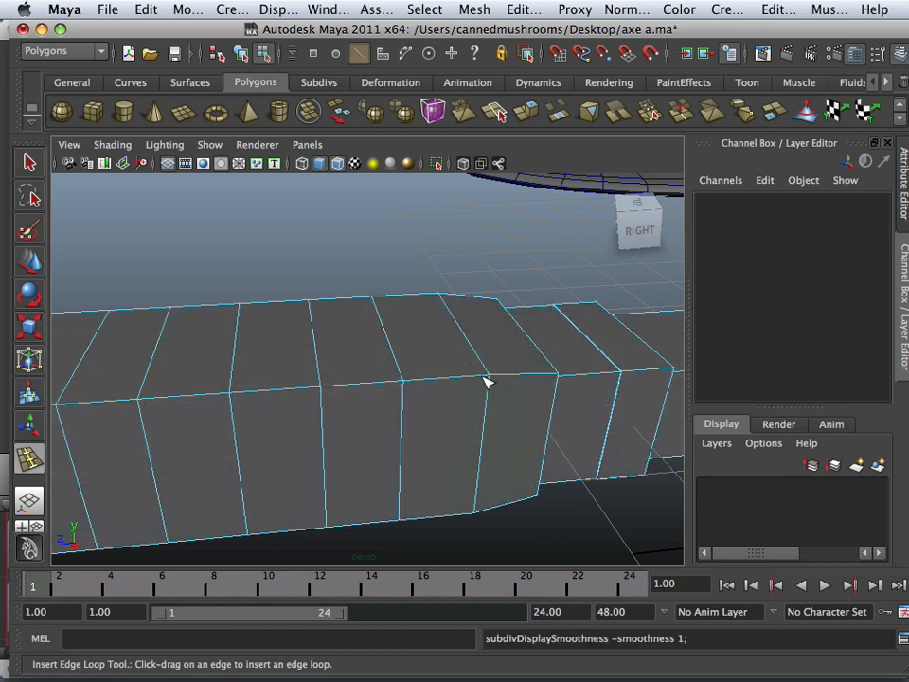
pyautogui.moveTo(485, 382); pyautogui.dragTo(486, 382)
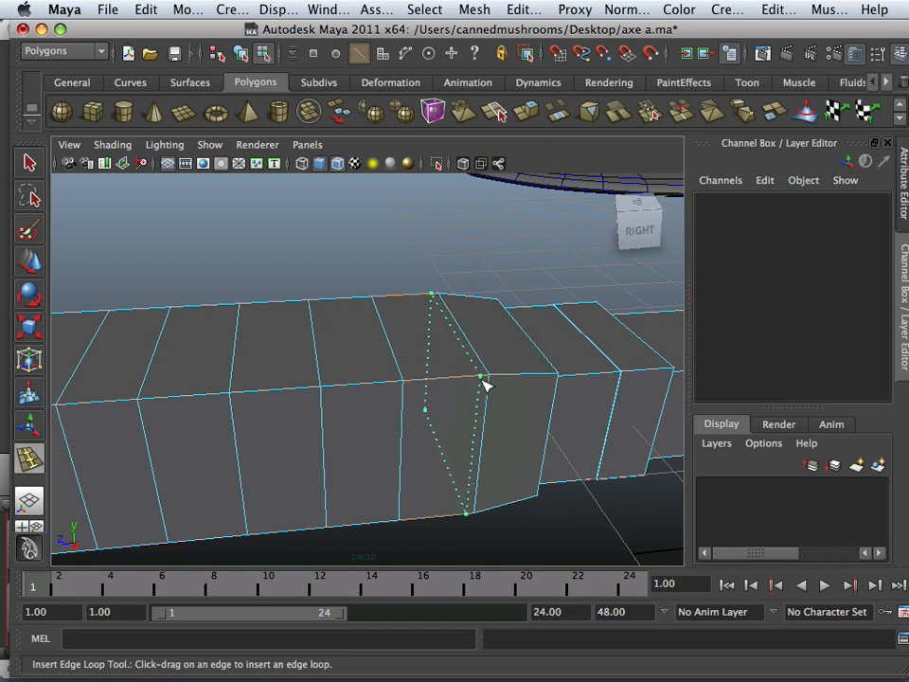
pyautogui.moveTo(482, 378); pyautogui.dragTo(499, 379)
# Insert tight edge loops on both sides of each remaining division along the grip up to its far end.
pyautogui.moveTo(422, 382); pyautogui.dragTo(396, 386)
pyautogui.moveTo(325, 386); pyautogui.dragTo(314, 388)
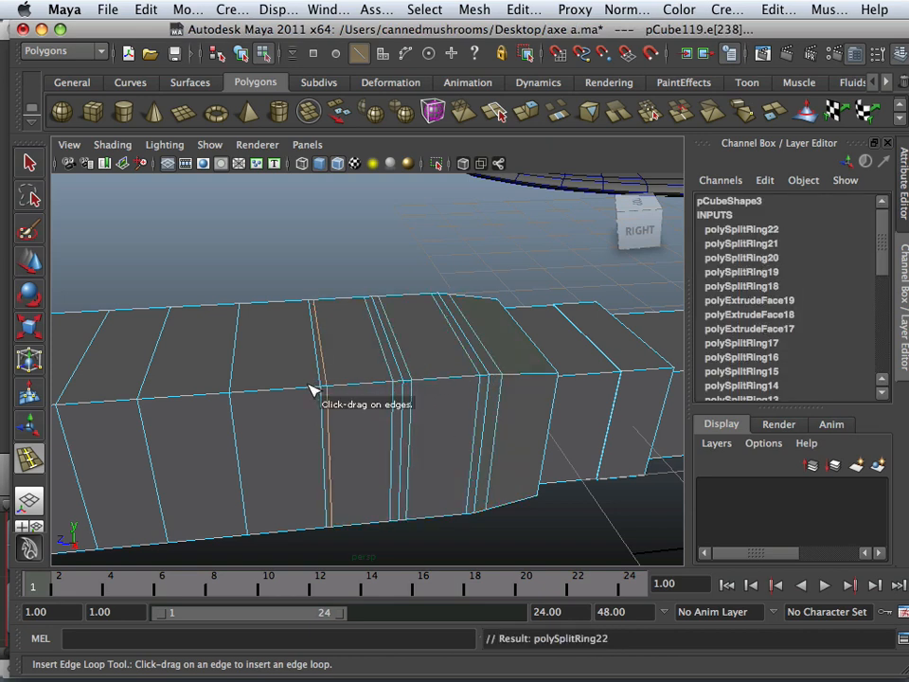
pyautogui.click(310, 387)
pyautogui.keyDown('alt'); pyautogui.moveTo(286, 414); pyautogui.dragTo(378, 404, button='middle'); pyautogui.keyUp('alt')
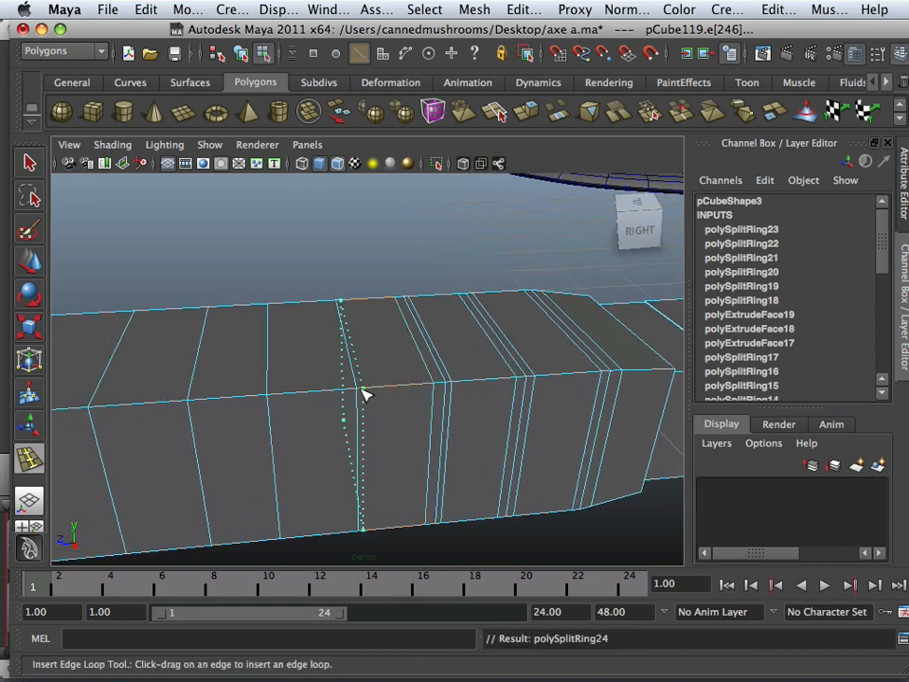
pyautogui.moveTo(365, 393); pyautogui.dragTo(333, 392)
pyautogui.moveTo(278, 396); pyautogui.dragTo(253, 401)
pyautogui.keyDown('alt'); pyautogui.moveTo(253, 401); pyautogui.dragTo(426, 394, button='middle'); pyautogui.keyUp('alt')
pyautogui.moveTo(422, 398); pyautogui.dragTo(398, 402)
pyautogui.moveTo(333, 406); pyautogui.dragTo(302, 410)
pyautogui.moveTo(223, 414)
pyautogui.mouseDown()
pyautogui.moveTo(197, 415)
pyautogui.moveTo(207, 415)
pyautogui.mouseUp()
# Select the middle edge of each triple division along the grip and extend the selection to full edge loops.
pyautogui.press('w')
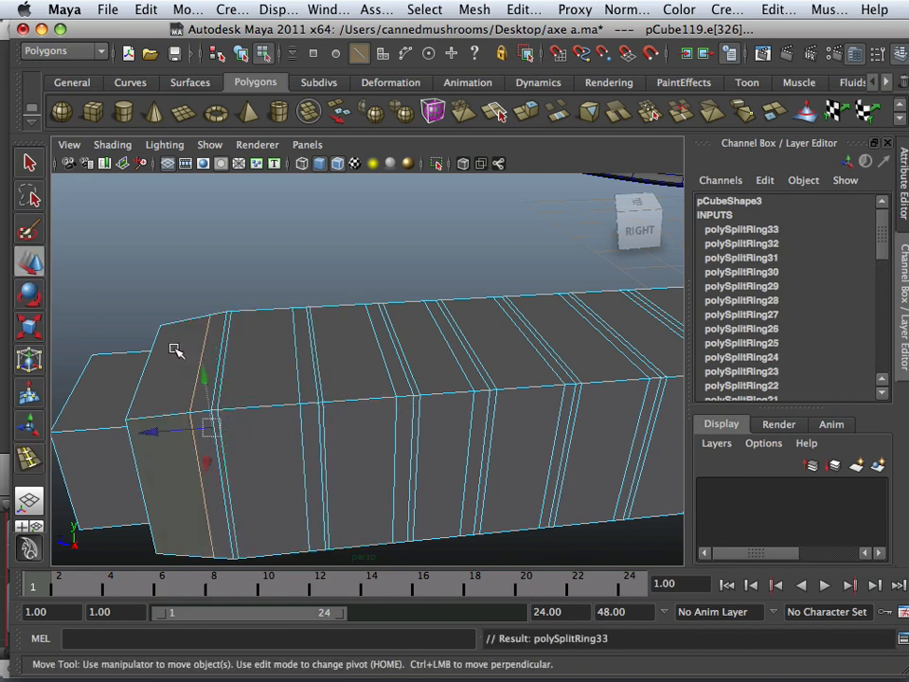
pyautogui.rightClick(221, 324)
pyautogui.click(221, 327)
pyautogui.keyDown('shift'); pyautogui.click(312, 347); pyautogui.keyUp('shift')
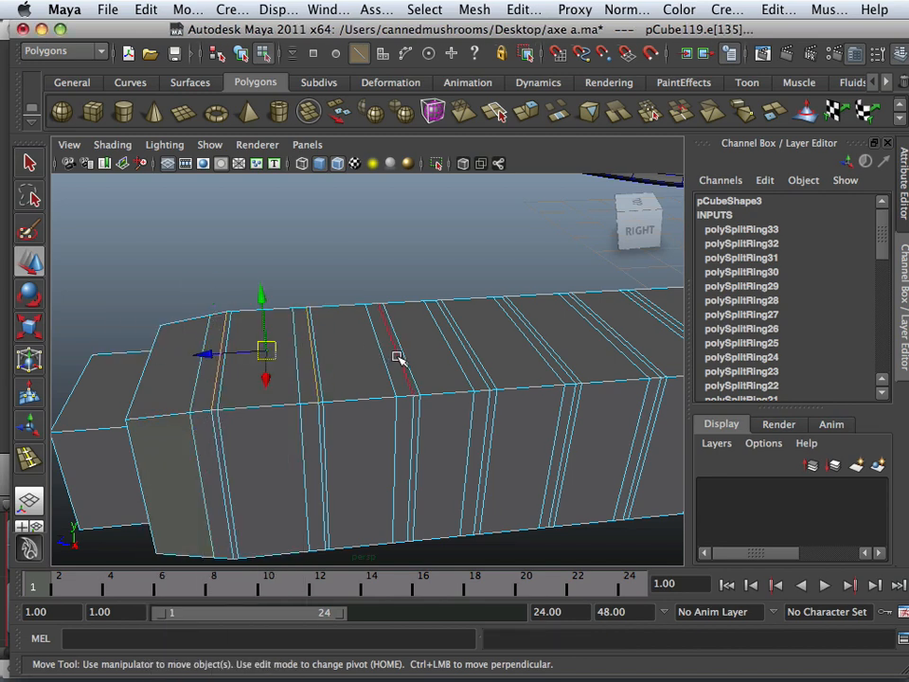
pyautogui.keyDown('shift'); pyautogui.click(399, 352); pyautogui.keyUp('shift')
pyautogui.keyDown('alt'); pyautogui.moveTo(476, 364); pyautogui.dragTo(245, 364, button='middle'); pyautogui.keyUp('alt')
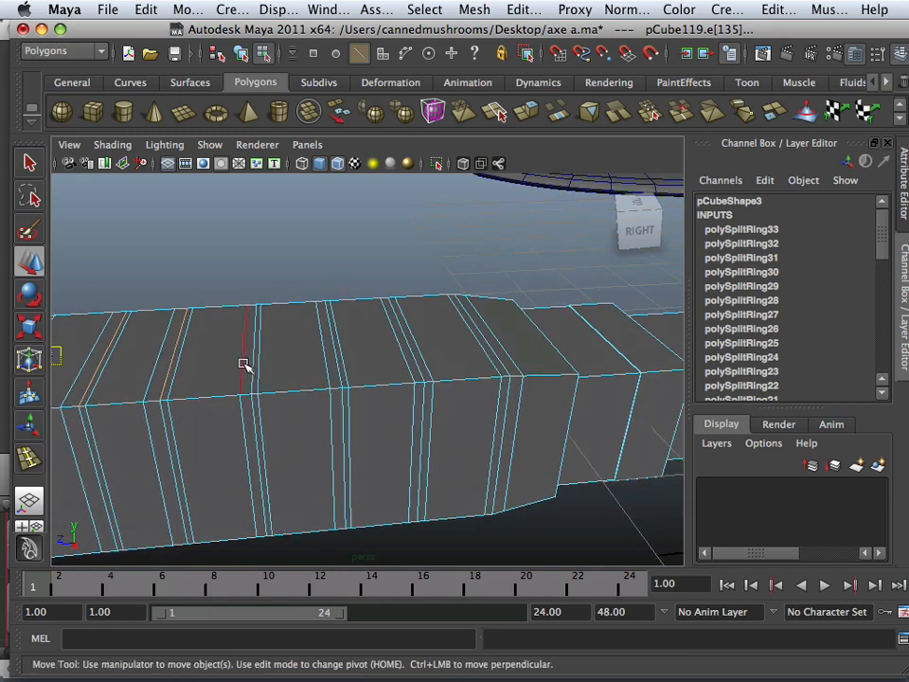
pyautogui.keyDown('shift'); pyautogui.click(337, 358); pyautogui.keyUp('shift')
pyautogui.keyDown('shift'); pyautogui.click(417, 359); pyautogui.keyUp('shift')
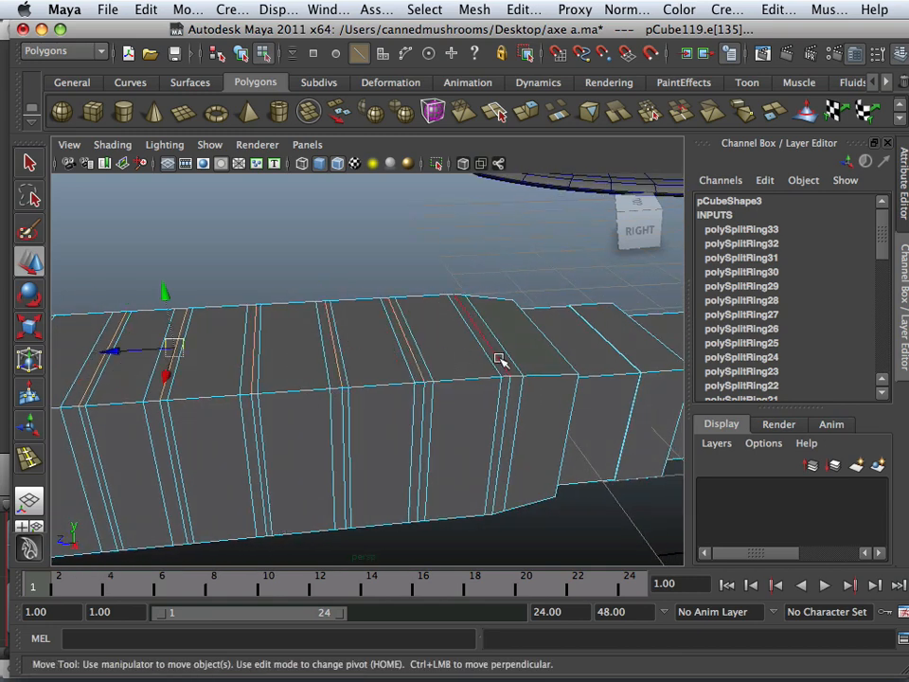
pyautogui.keyDown('shift'); pyautogui.click(499, 360); pyautogui.keyUp('shift')
pyautogui.keyDown('ctrl'); pyautogui.rightClick(500, 361); pyautogui.keyUp('ctrl')
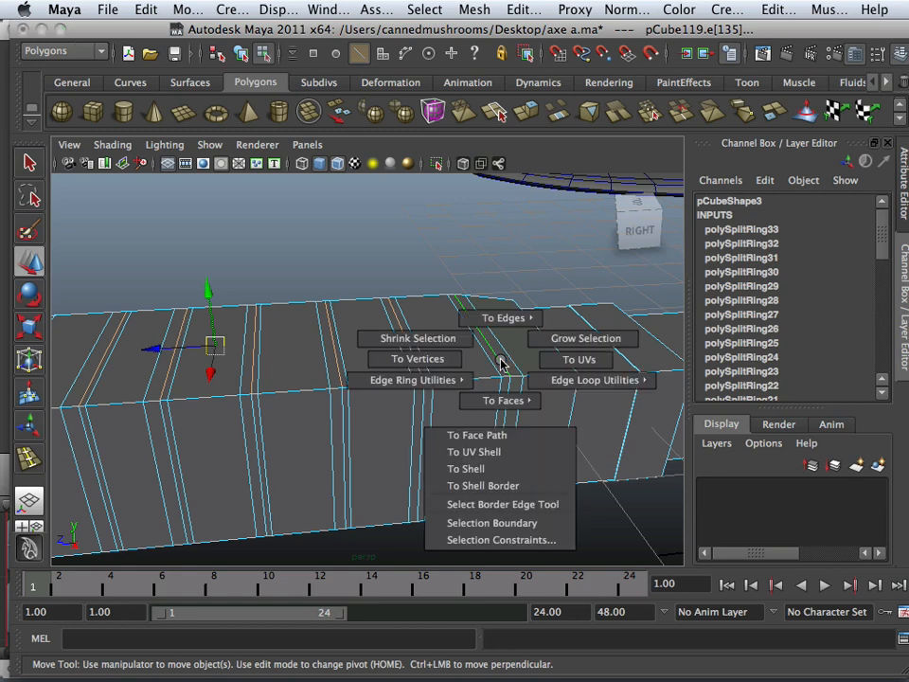
pyautogui.keyDown('ctrl'); pyautogui.moveTo(501, 361); pyautogui.dragTo(596, 397, button='right'); pyautogui.keyUp('ctrl')
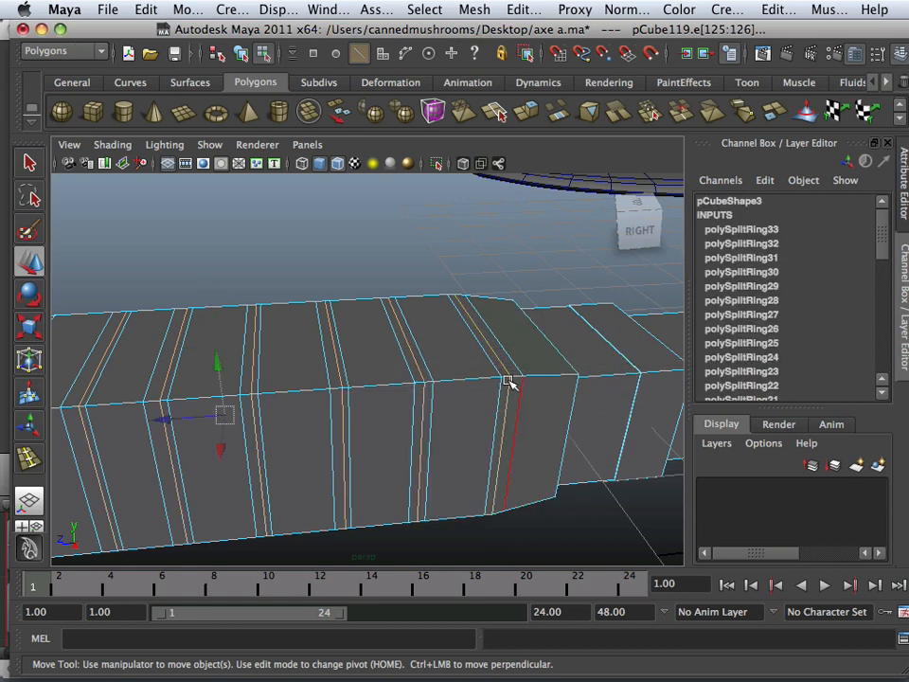
# Push the selected edge loops inward with Transform Component to carve grooves around the grip.
pyautogui.click(471, 10)
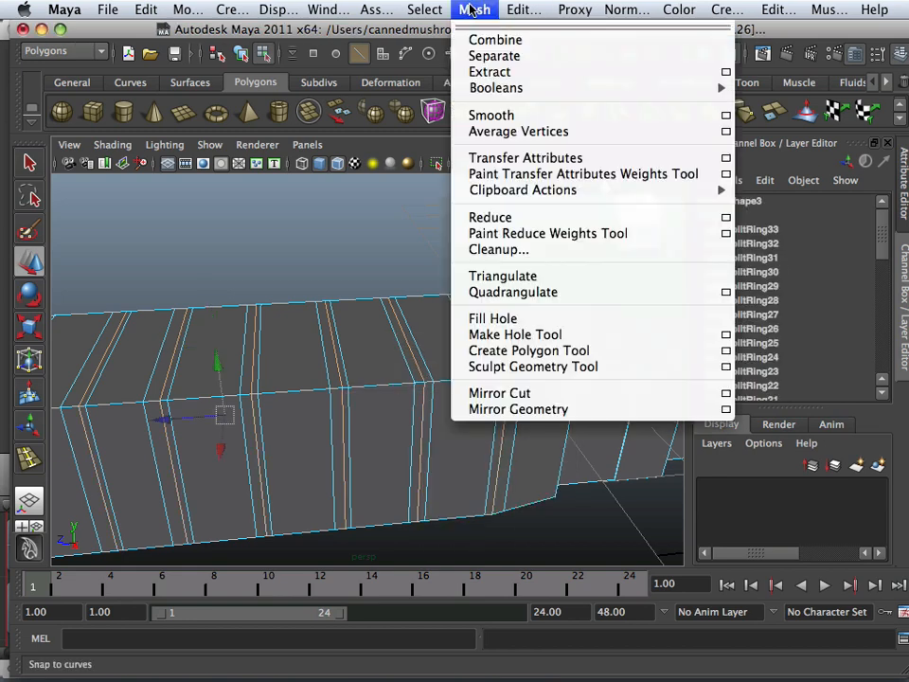
pyautogui.moveTo(504, 9)
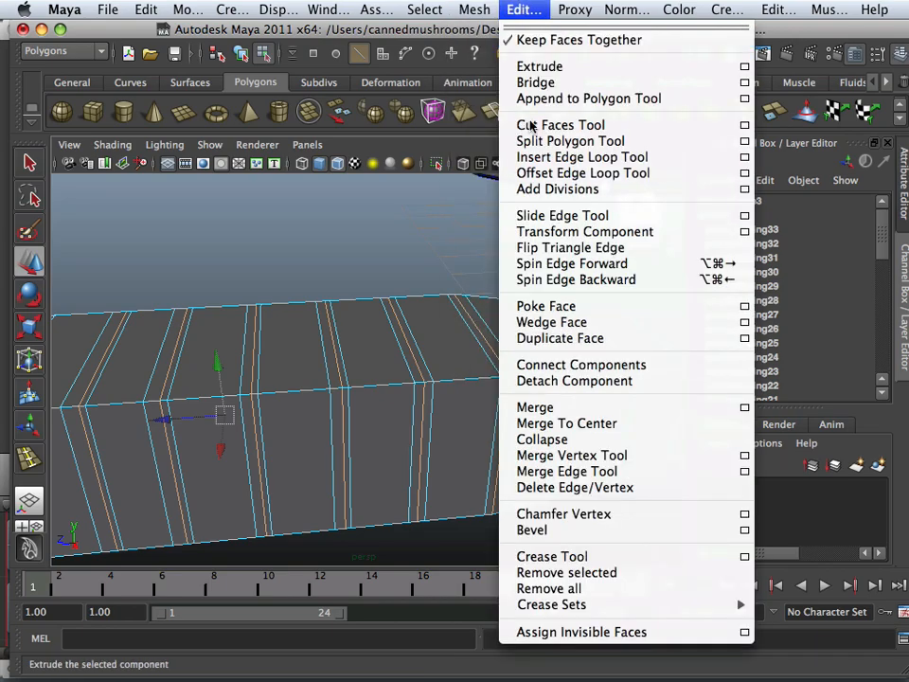
pyautogui.click(370, 345)
pyautogui.keyDown('alt'); pyautogui.moveTo(369, 345); pyautogui.dragTo(350, 325); pyautogui.keyUp('alt')
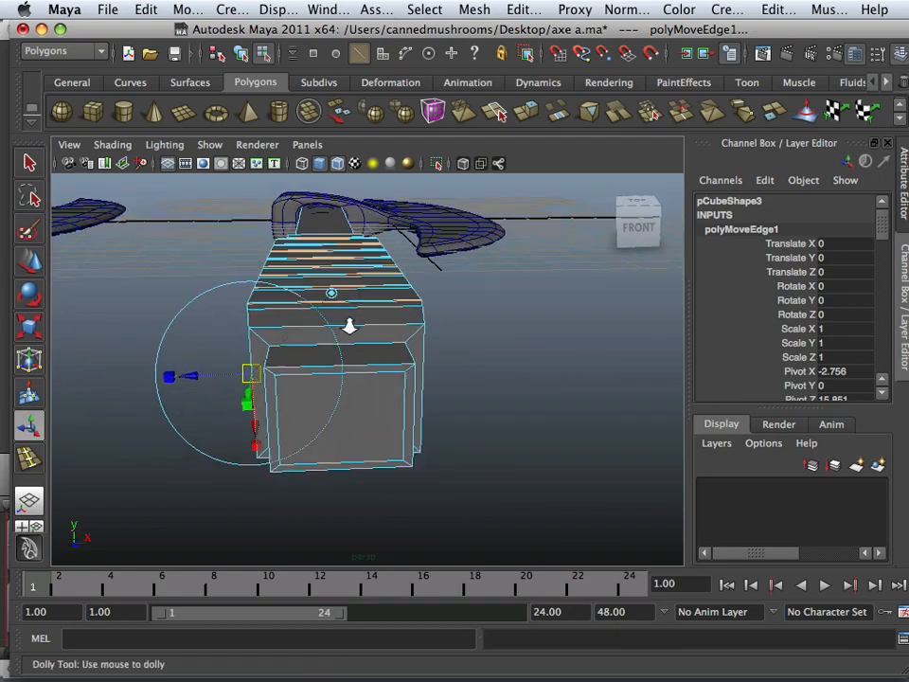
pyautogui.keyDown('alt'); pyautogui.moveTo(350, 324); pyautogui.dragTo(369, 369, button='right'); pyautogui.keyUp('alt')
pyautogui.keyDown('alt'); pyautogui.moveTo(275, 354); pyautogui.dragTo(393, 442); pyautogui.keyUp('alt')
pyautogui.keyDown('alt'); pyautogui.moveTo(393, 441); pyautogui.dragTo(412, 417, button='middle'); pyautogui.keyUp('alt')
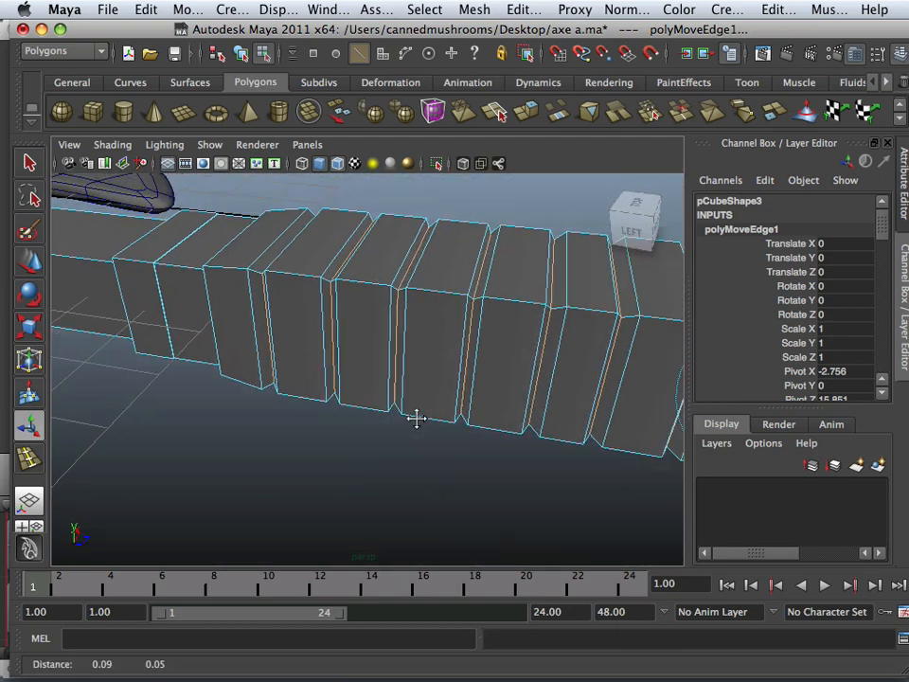
pyautogui.keyDown('alt'); pyautogui.moveTo(412, 418); pyautogui.dragTo(337, 480); pyautogui.keyUp('alt')
pyautogui.moveTo(325, 420)
pyautogui.mouseDown()
pyautogui.moveTo(341, 420)
pyautogui.moveTo(296, 421)
pyautogui.moveTo(318, 402)
pyautogui.moveTo(313, 426)
pyautogui.mouseUp()
# Inspect the grooved grip from several sides in smooth mesh preview, and return to the unsmoothed display.
pyautogui.moveTo(312, 426)
pyautogui.keyDown('alt'); pyautogui.mouseDown(button='right')
pyautogui.moveTo(274, 380)
pyautogui.moveTo(339, 314)
pyautogui.moveTo(240, 355)
pyautogui.mouseUp(button='right'); pyautogui.keyUp('alt')
pyautogui.click(320, 341)
pyautogui.press('3')
pyautogui.click(338, 328)
pyautogui.moveTo(224, 350)
pyautogui.keyDown('alt'); pyautogui.mouseDown()
pyautogui.moveTo(158, 400)
pyautogui.moveTo(73, 376)
pyautogui.moveTo(163, 323)
pyautogui.mouseUp(); pyautogui.keyUp('alt')
pyautogui.keyDown('alt'); pyautogui.moveTo(213, 305); pyautogui.dragTo(236, 346); pyautogui.keyUp('alt')
pyautogui.keyDown('alt'); pyautogui.moveTo(235, 346); pyautogui.dragTo(244, 407, button='middle'); pyautogui.keyUp('alt')
pyautogui.keyDown('alt'); pyautogui.moveTo(248, 408); pyautogui.dragTo(436, 424); pyautogui.keyUp('alt')
pyautogui.keyDown('alt'); pyautogui.moveTo(436, 425); pyautogui.dragTo(355, 357, button='middle'); pyautogui.keyUp('alt')
pyautogui.keyDown('alt'); pyautogui.moveTo(355, 357); pyautogui.dragTo(331, 329, button='right'); pyautogui.keyUp('alt')
pyautogui.keyDown('alt'); pyautogui.moveTo(408, 369); pyautogui.dragTo(295, 355, button='middle'); pyautogui.keyUp('alt')
pyautogui.keyDown('alt'); pyautogui.moveTo(296, 354); pyautogui.dragTo(325, 416, button='right'); pyautogui.keyUp('alt')
pyautogui.click(324, 414)
pyautogui.press('1')
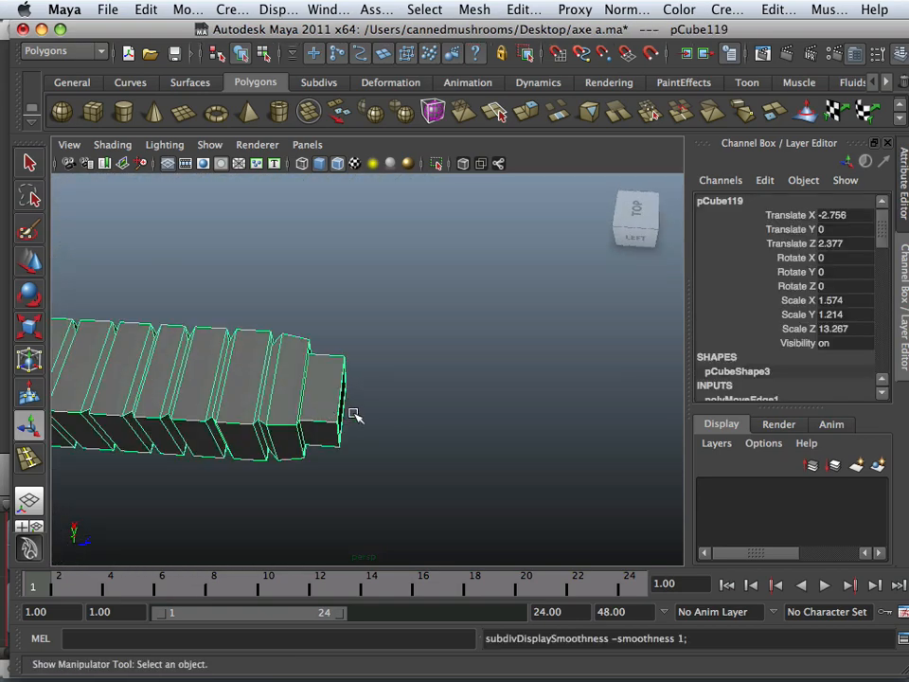
# Insert an edge loop around the middle of the handle's narrow end segment beyond the grip.
pyautogui.keyDown('alt'); pyautogui.moveTo(352, 415); pyautogui.dragTo(345, 367); pyautogui.keyUp('alt')
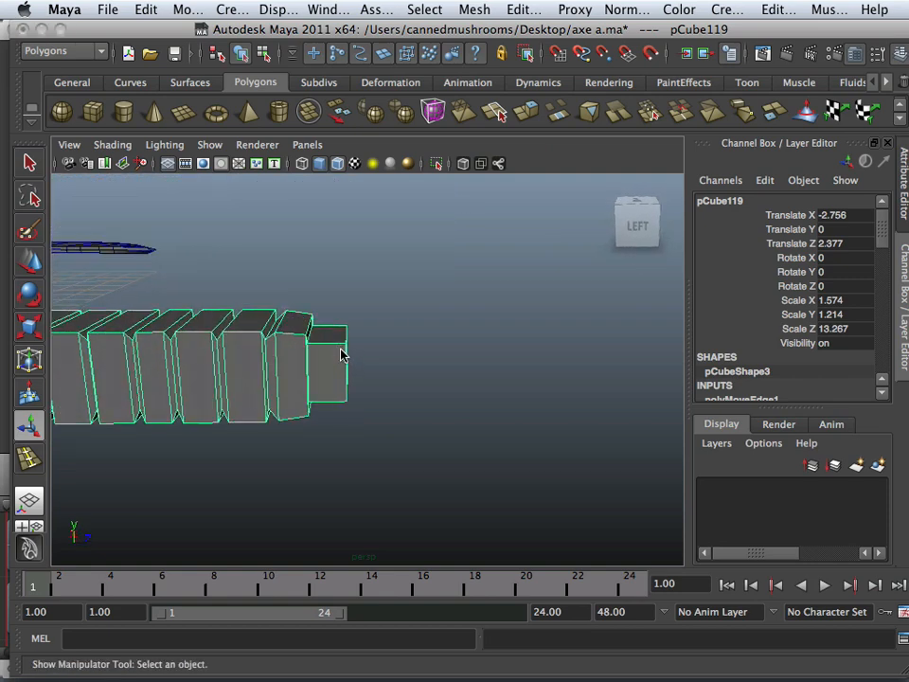
pyautogui.moveTo(343, 327); pyautogui.dragTo(376, 315, button='right')
pyautogui.scroll(4, 374, 317)
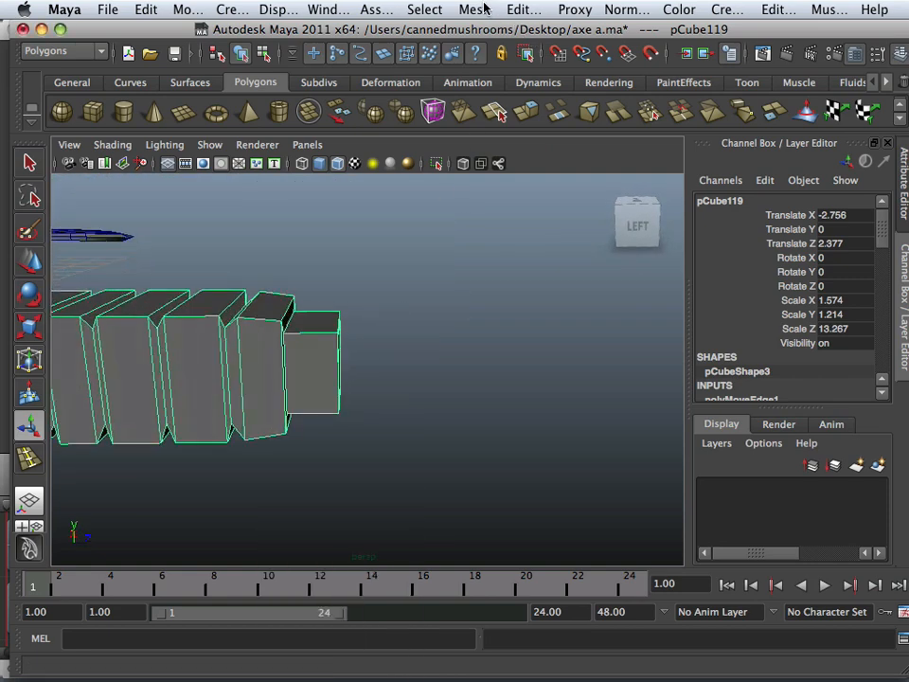
pyautogui.click(484, 8)
pyautogui.moveTo(523, 9)
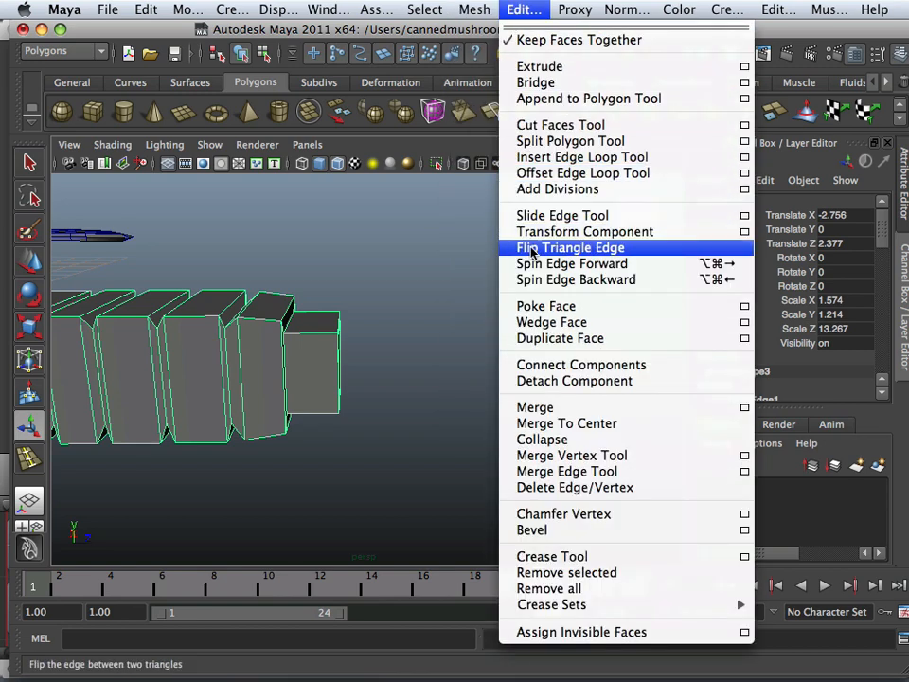
pyautogui.click(559, 158)
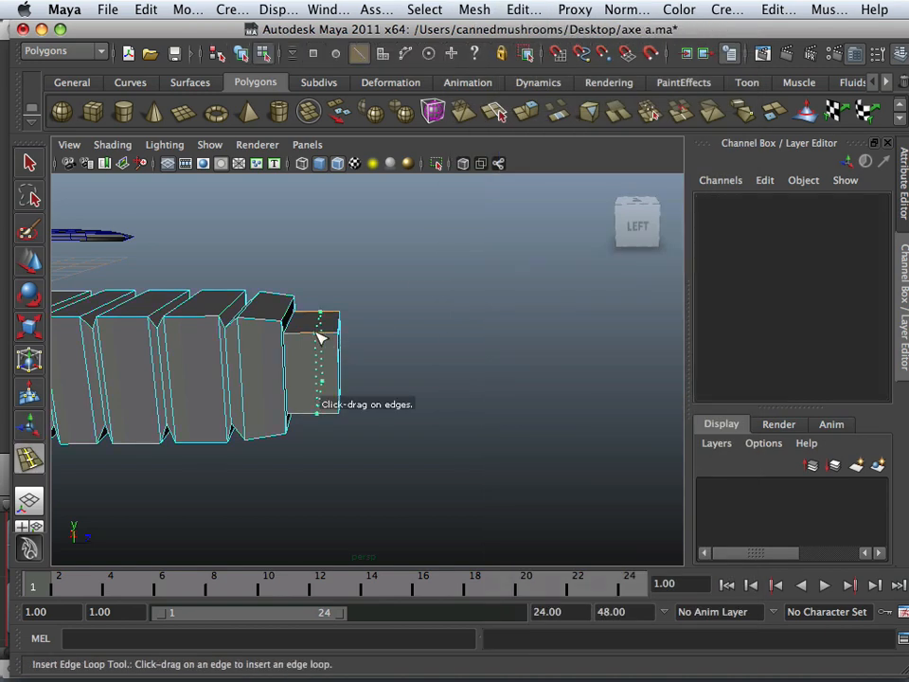
pyautogui.click(28, 263)
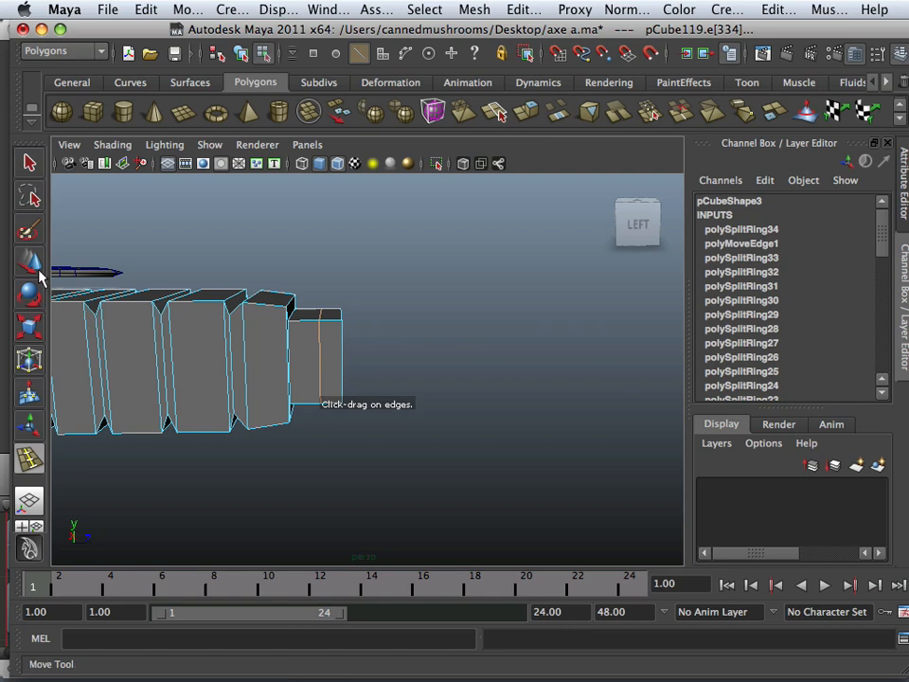
# Select the inset face at the handle's end and extrude it slightly outward.
pyautogui.keyDown('alt'); pyautogui.moveTo(218, 308); pyautogui.dragTo(262, 331); pyautogui.keyUp('alt')
pyautogui.moveTo(325, 327); pyautogui.dragTo(325, 369, button='right')
pyautogui.click(318, 355)
pyautogui.click(529, 112)
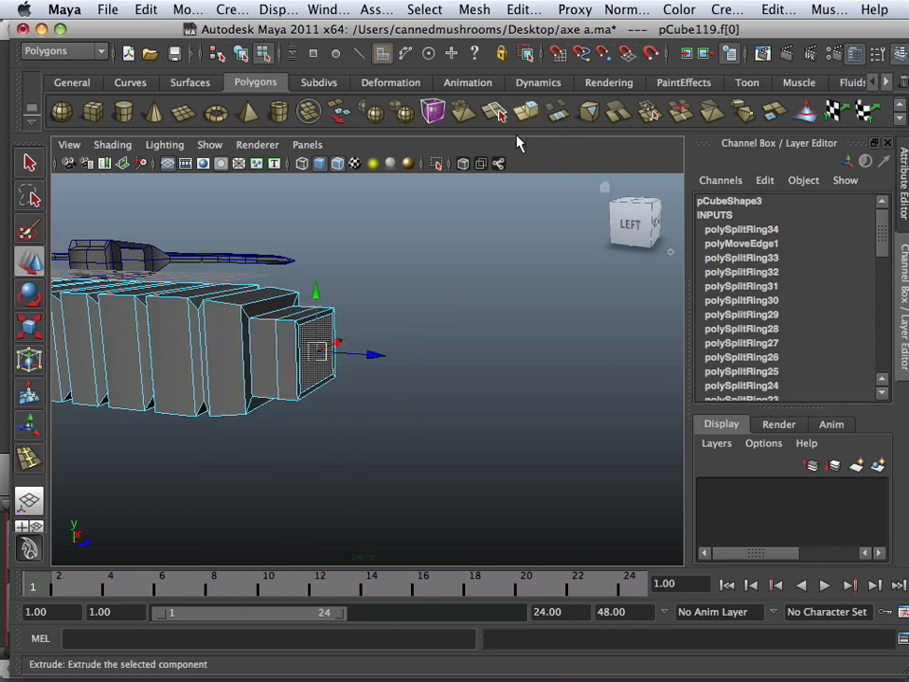
pyautogui.moveTo(368, 349); pyautogui.dragTo(379, 360)
# Extrude the end face again and scale it up until it is wider than the end segment.
pyautogui.click(528, 111)
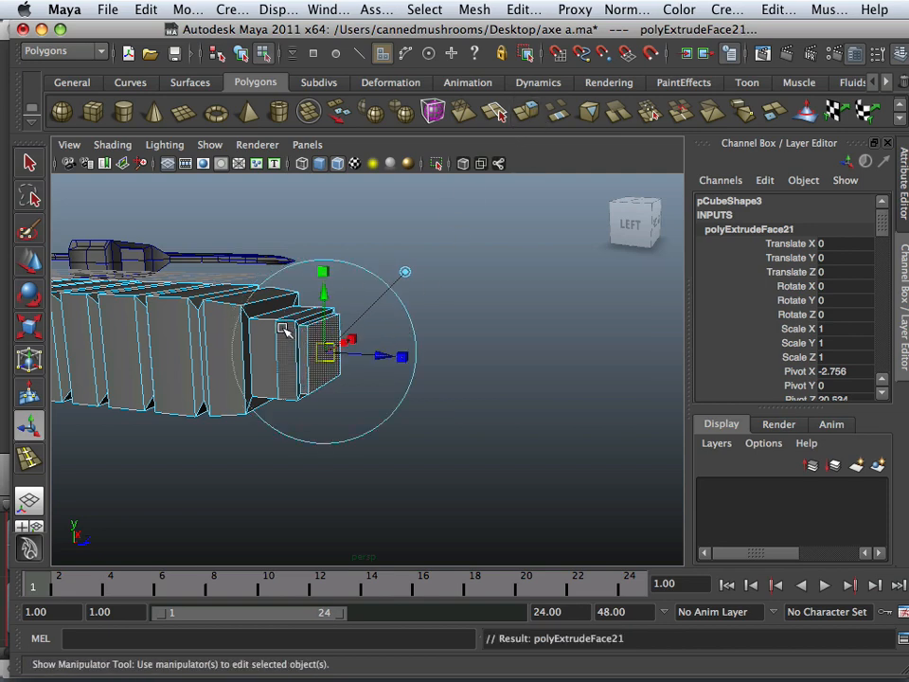
pyautogui.press('w')
pyautogui.press('e')
pyautogui.press('r')
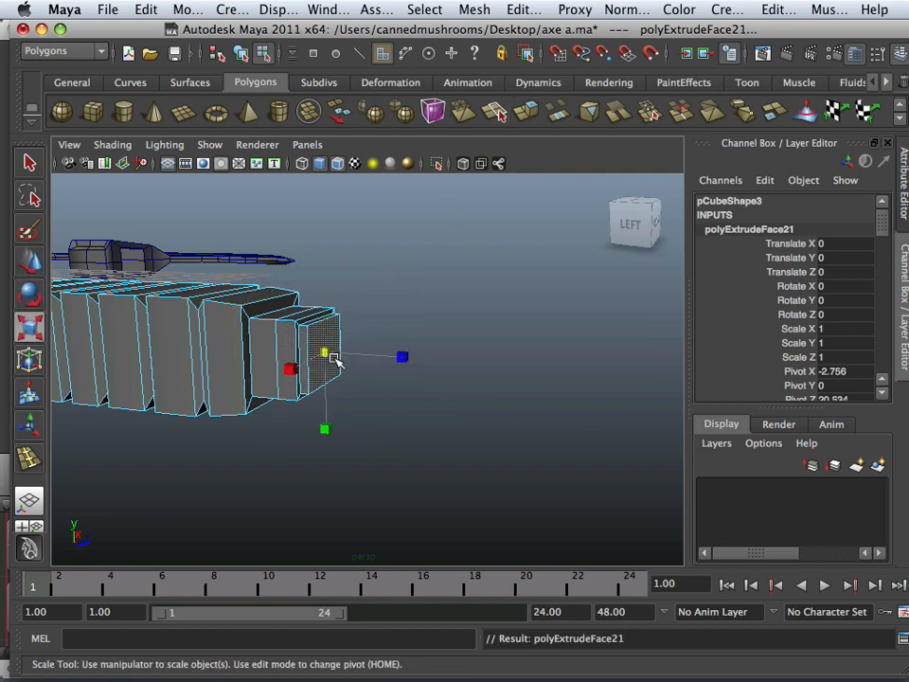
pyautogui.moveTo(333, 360); pyautogui.dragTo(341, 356)
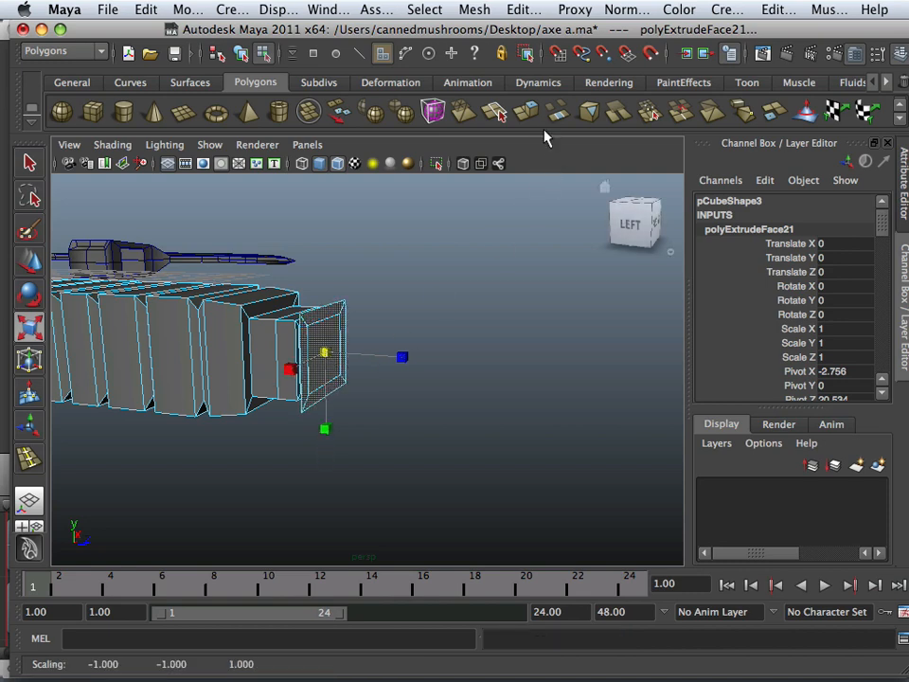
# Extrude the enlarged end face outward into a pommel block, and inset its end with another scaled-down extrusion.
pyautogui.hotkey('ctrl', 'e')
pyautogui.moveTo(385, 361); pyautogui.dragTo(441, 367)
pyautogui.press('w')
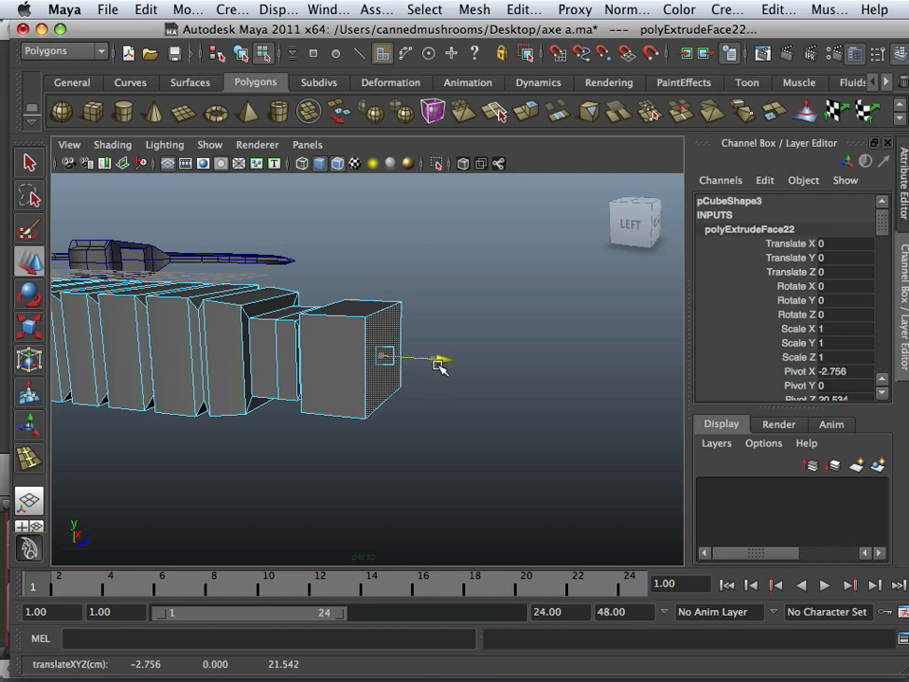
pyautogui.press('r')
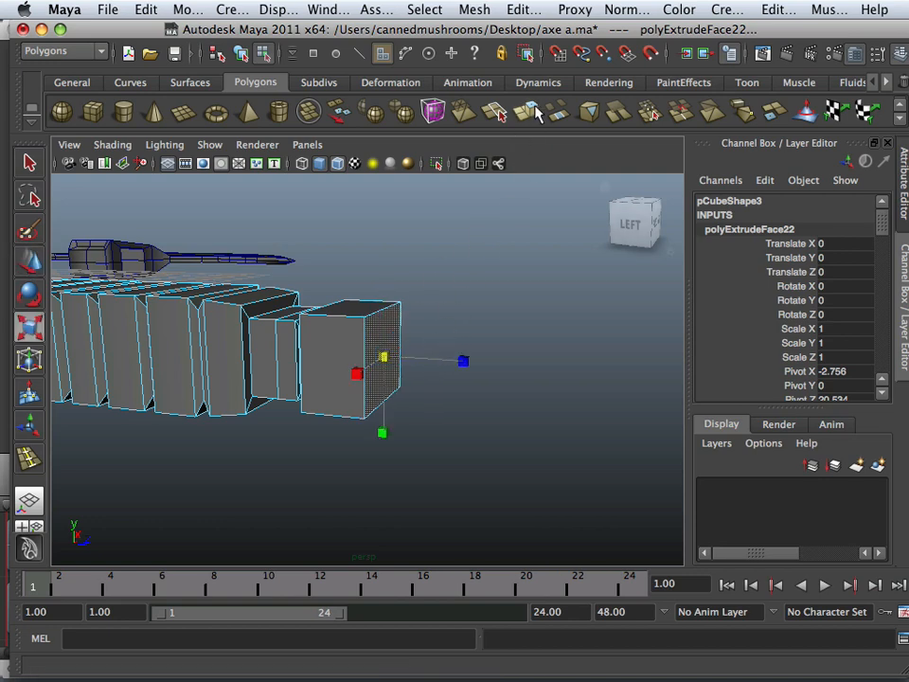
pyautogui.hotkey('ctrl', 'e')
pyautogui.press('r')
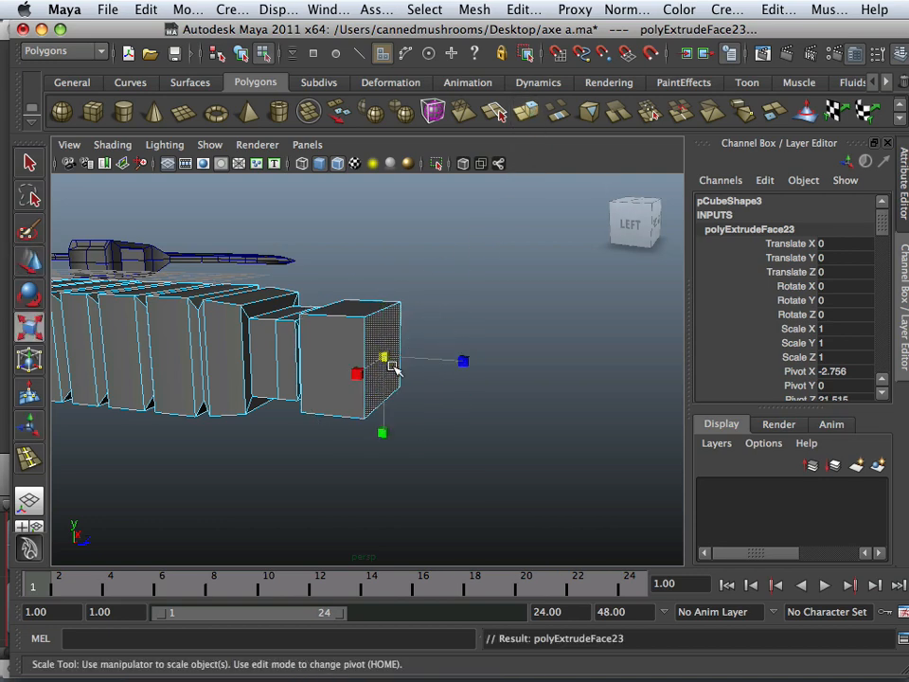
pyautogui.moveTo(388, 366); pyautogui.dragTo(389, 363)
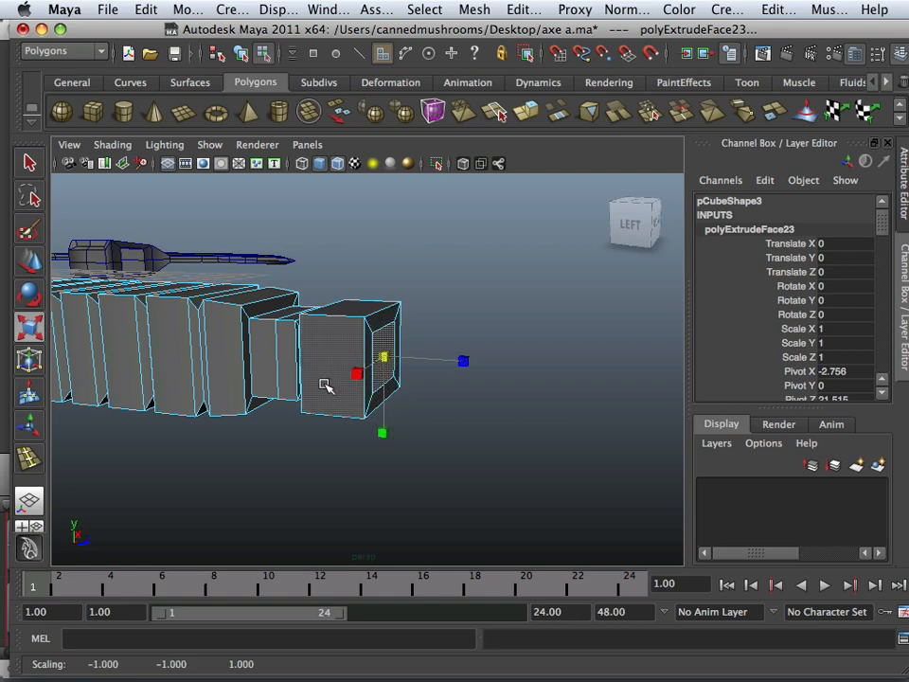
# Select the four side faces of the pommel block in face mode.
pyautogui.keyDown('alt'); pyautogui.moveTo(322, 389); pyautogui.dragTo(392, 345); pyautogui.keyUp('alt')
pyautogui.moveTo(389, 321); pyautogui.dragTo(473, 297, button='right')
pyautogui.moveTo(387, 332); pyautogui.dragTo(383, 366, button='right')
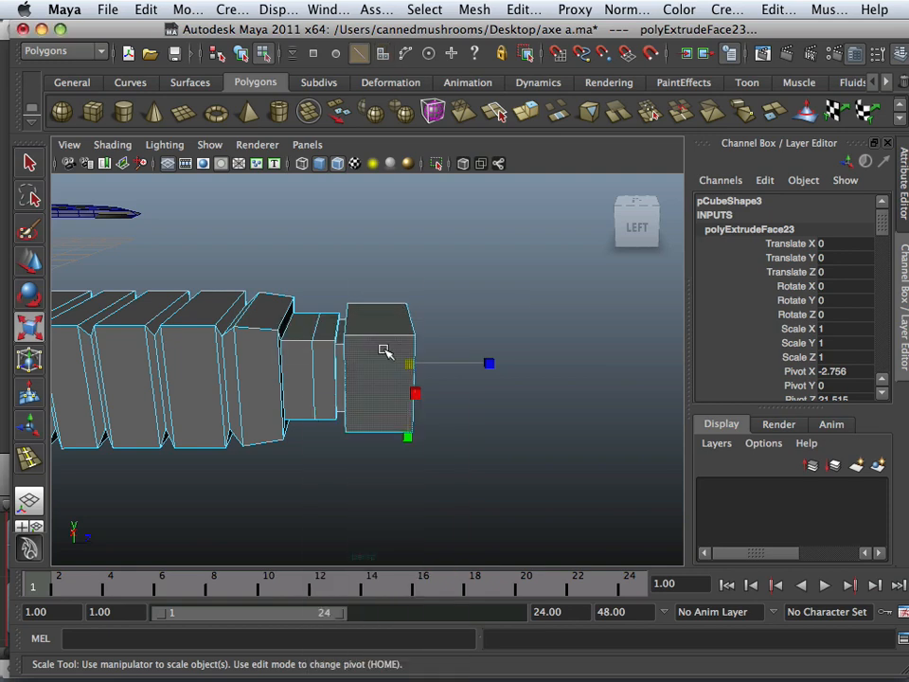
pyautogui.click(382, 346)
pyautogui.click(420, 387)
pyautogui.keyDown('shift'); pyautogui.click(380, 323); pyautogui.keyUp('shift')
pyautogui.keyDown('alt'); pyautogui.moveTo(381, 323); pyautogui.dragTo(345, 350); pyautogui.keyUp('alt')
pyautogui.keyDown('alt'); pyautogui.moveTo(316, 413); pyautogui.dragTo(388, 304); pyautogui.keyUp('alt')
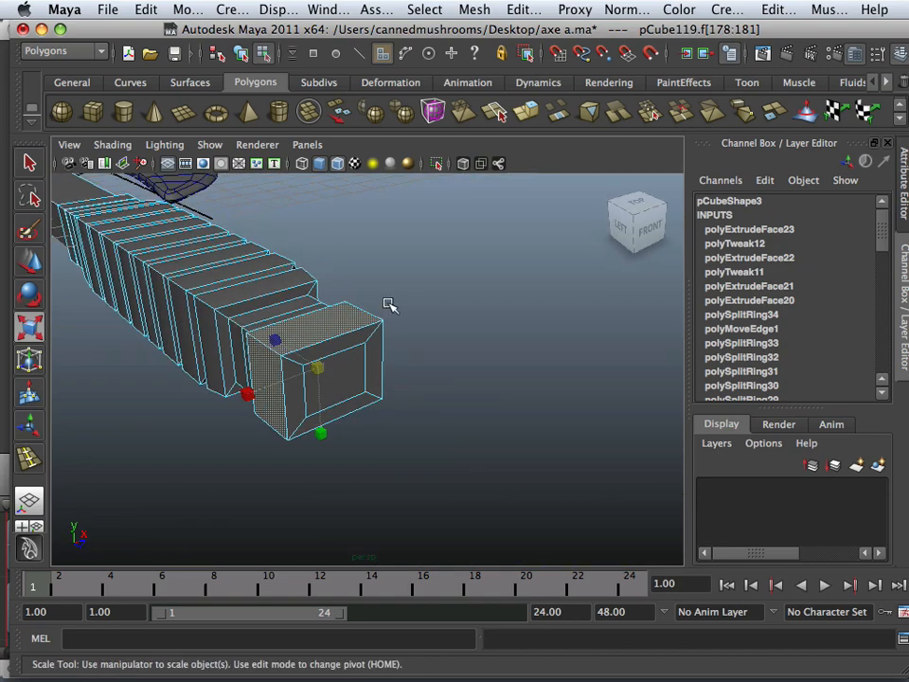
# Turn off Keep Faces Together and extrude the pommel's four side faces outward separately.
pyautogui.click(476, 11)
pyautogui.moveTo(524, 9)
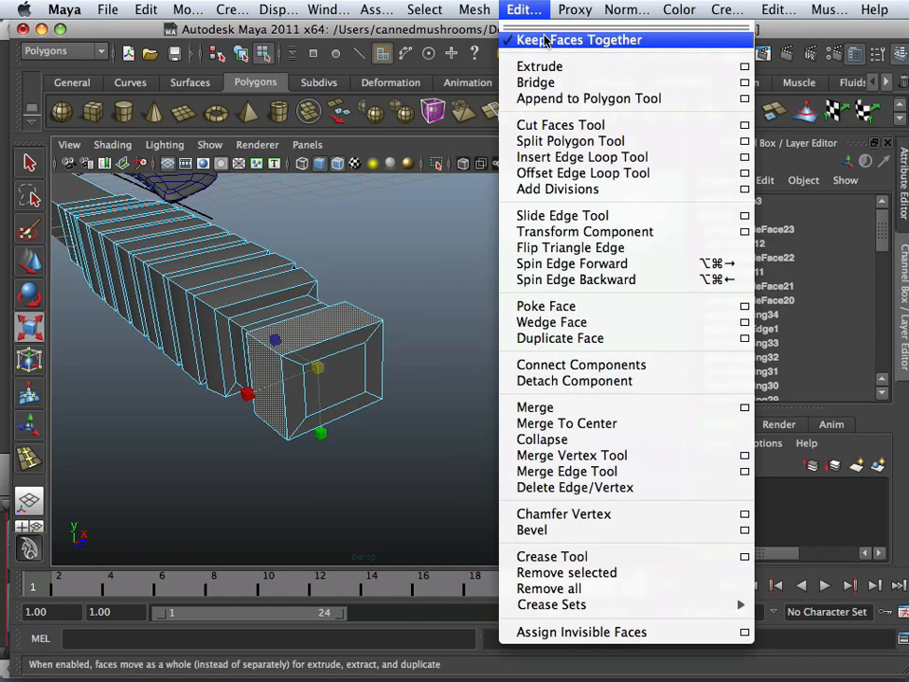
pyautogui.click(545, 40)
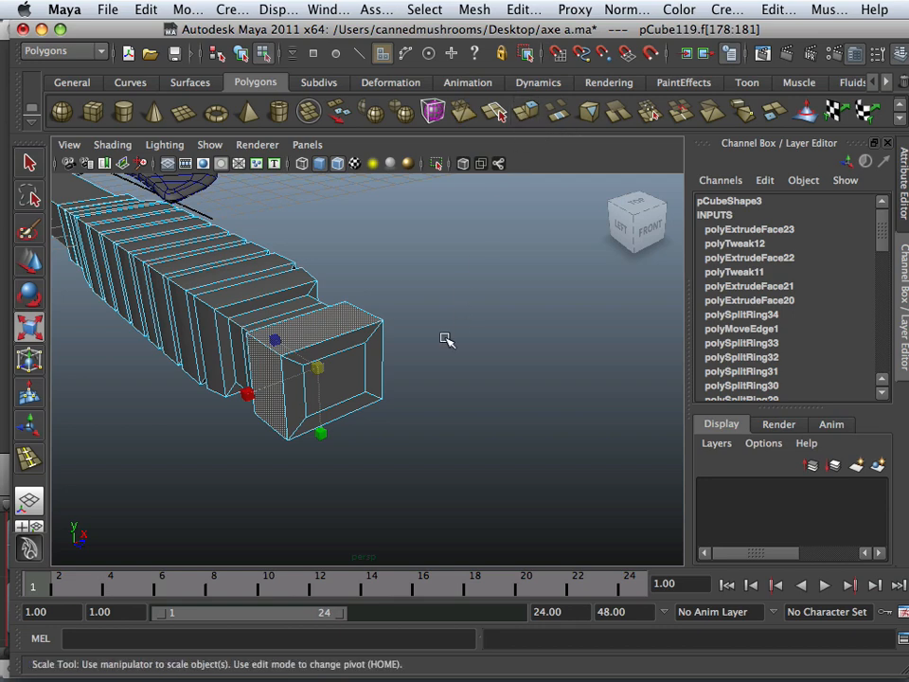
pyautogui.hotkey('ctrl', 'e')
pyautogui.keyDown('alt'); pyautogui.moveTo(447, 339); pyautogui.dragTo(325, 484); pyautogui.keyUp('alt')
# Apply Transform Component to the extruded pommel faces and reshape them into tapered ends.
pyautogui.click(521, 10)
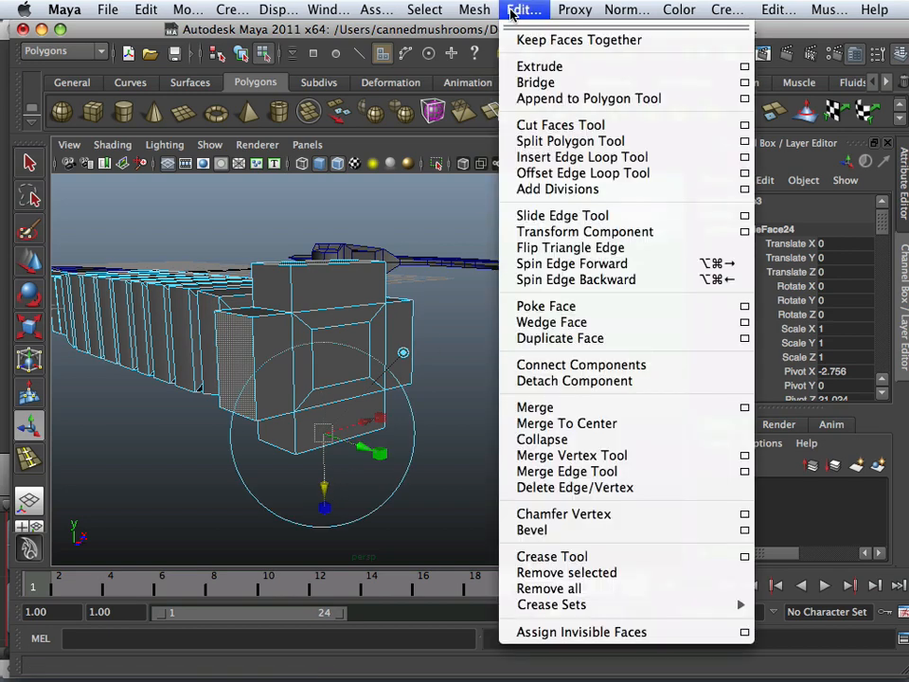
pyautogui.click(528, 231)
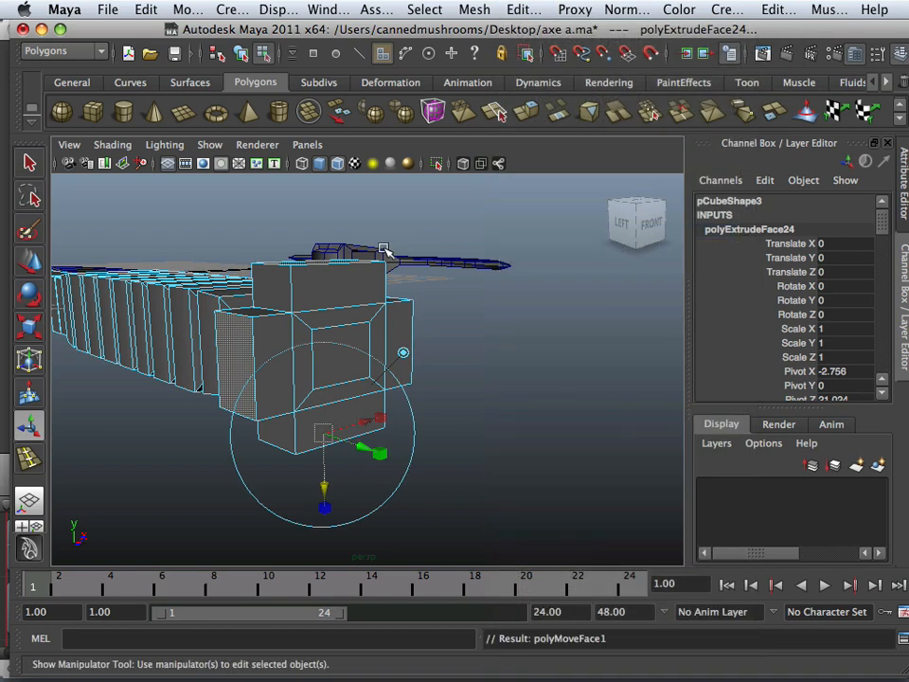
pyautogui.keyDown('alt'); pyautogui.moveTo(384, 250); pyautogui.dragTo(440, 444); pyautogui.keyUp('alt')
pyautogui.click(441, 443)
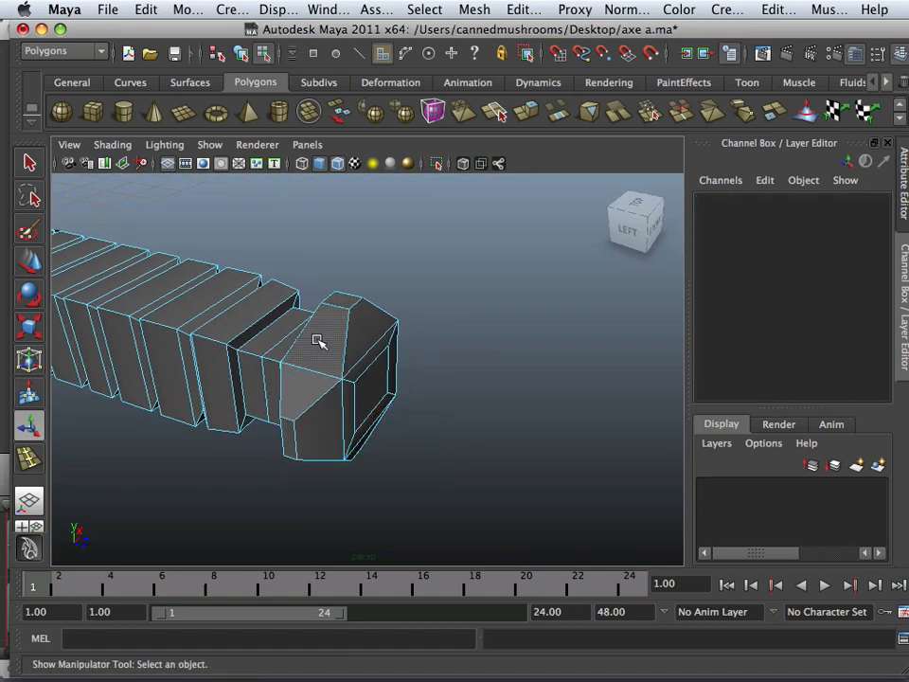
# Show the whole handle in smooth mesh preview and examine its grip grooves and pommel from several angles.
pyautogui.scroll(-10, 289, 350)
pyautogui.keyDown('alt'); pyautogui.moveTo(289, 351); pyautogui.dragTo(332, 327); pyautogui.keyUp('alt')
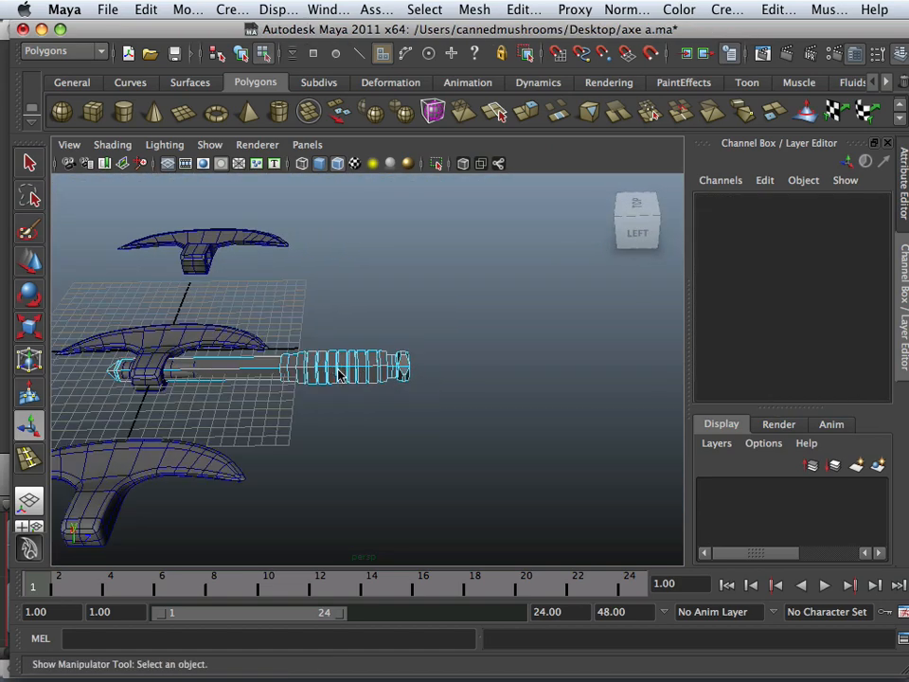
pyautogui.moveTo(338, 327); pyautogui.dragTo(403, 323, button='right')
pyautogui.click(349, 369)
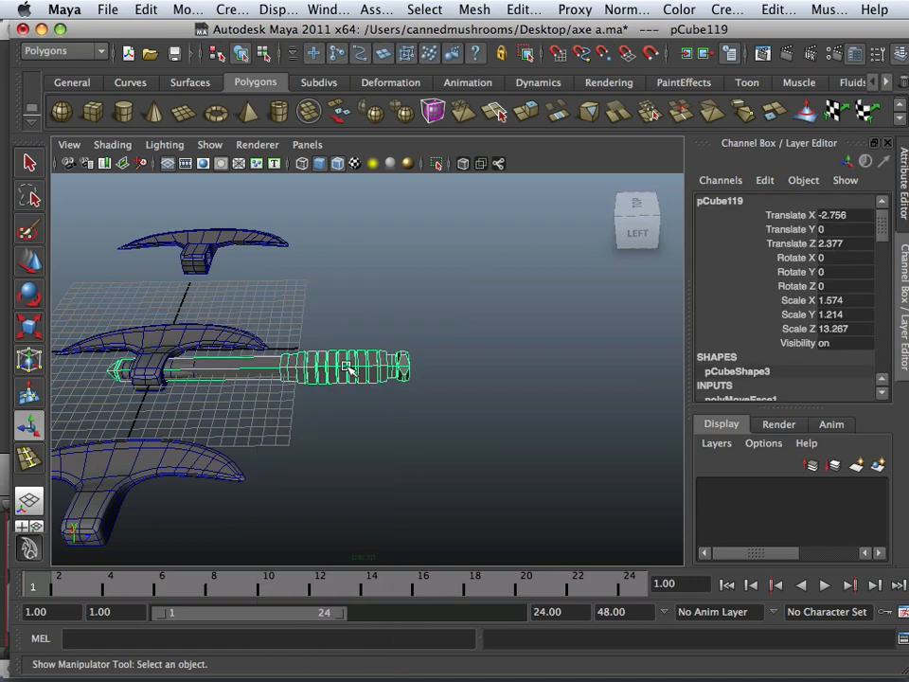
pyautogui.click(377, 334)
pyautogui.keyDown('alt'); pyautogui.moveTo(377, 335); pyautogui.dragTo(270, 407); pyautogui.keyUp('alt')
pyautogui.keyDown('alt'); pyautogui.moveTo(313, 398); pyautogui.dragTo(559, 407, button='right'); pyautogui.keyUp('alt')
pyautogui.keyDown('alt'); pyautogui.moveTo(403, 364); pyautogui.dragTo(417, 449, button='middle'); pyautogui.keyUp('alt')
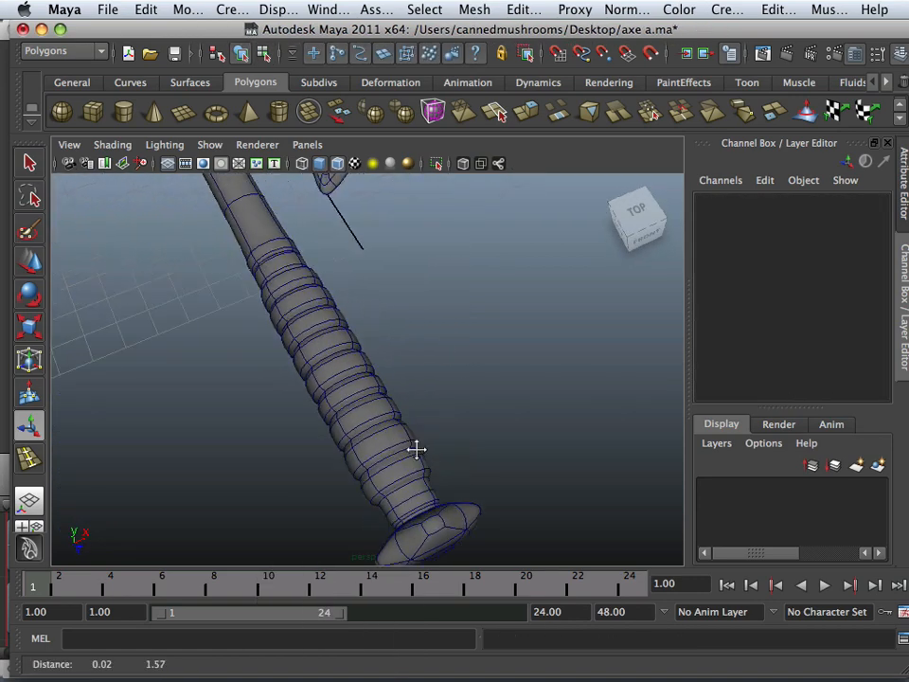
pyautogui.keyDown('alt'); pyautogui.moveTo(416, 449); pyautogui.dragTo(456, 359); pyautogui.keyUp('alt')
pyautogui.keyDown('alt'); pyautogui.moveTo(457, 359); pyautogui.dragTo(502, 350, button='right'); pyautogui.keyUp('alt')
pyautogui.keyDown('alt'); pyautogui.moveTo(501, 349); pyautogui.dragTo(427, 329); pyautogui.keyUp('alt')
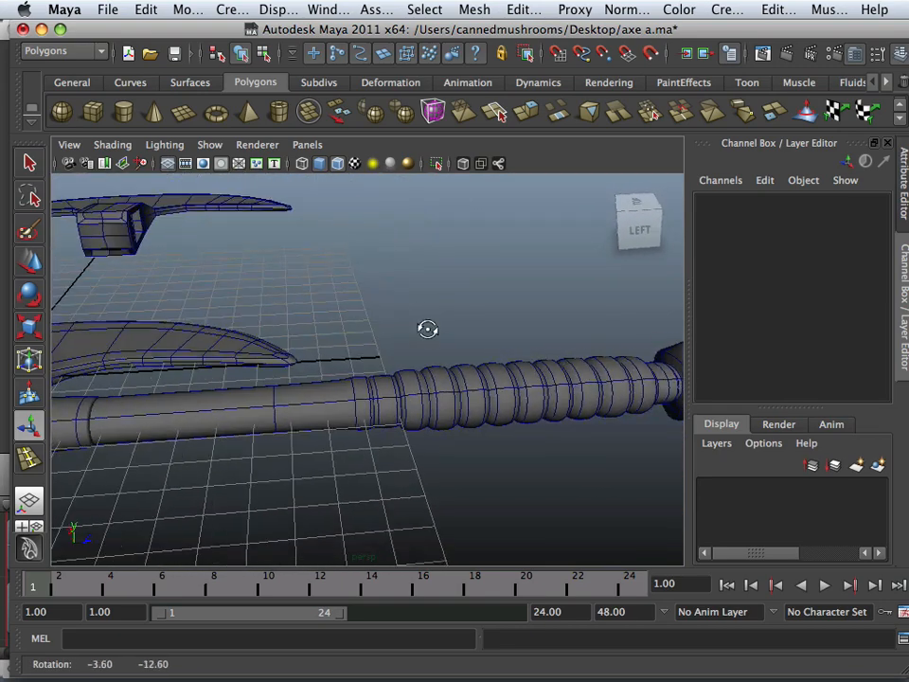
# Select the faces of the collar band and adjoining shaft section in face mode and scale them up slightly.
pyautogui.keyDown('alt'); pyautogui.moveTo(427, 328); pyautogui.dragTo(531, 444, button='right'); pyautogui.keyUp('alt')
pyautogui.keyDown('alt'); pyautogui.moveTo(532, 444); pyautogui.dragTo(470, 425); pyautogui.keyUp('alt')
pyautogui.rightClick(409, 433)
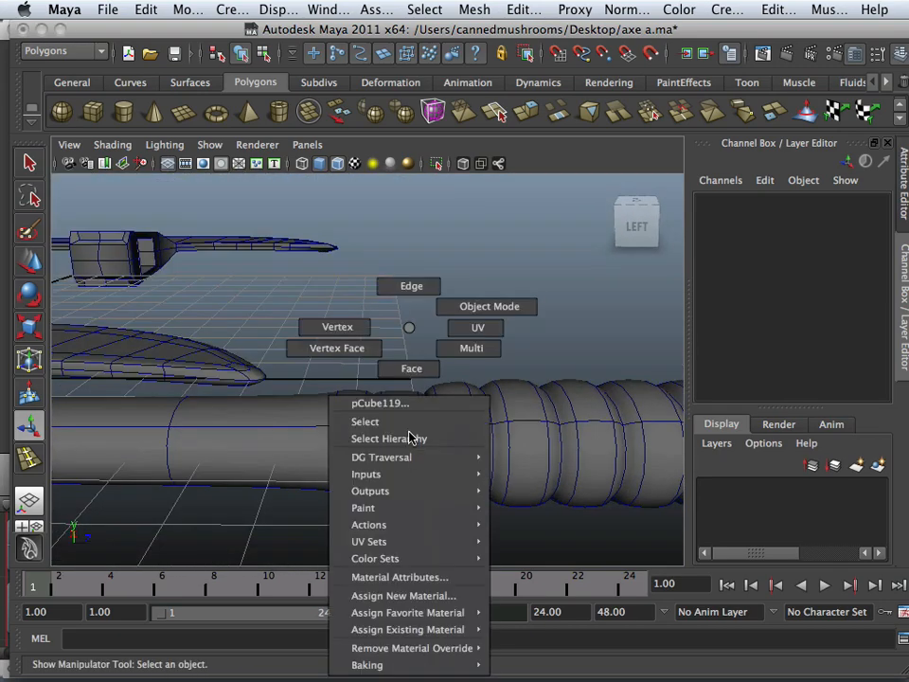
pyautogui.click(394, 370)
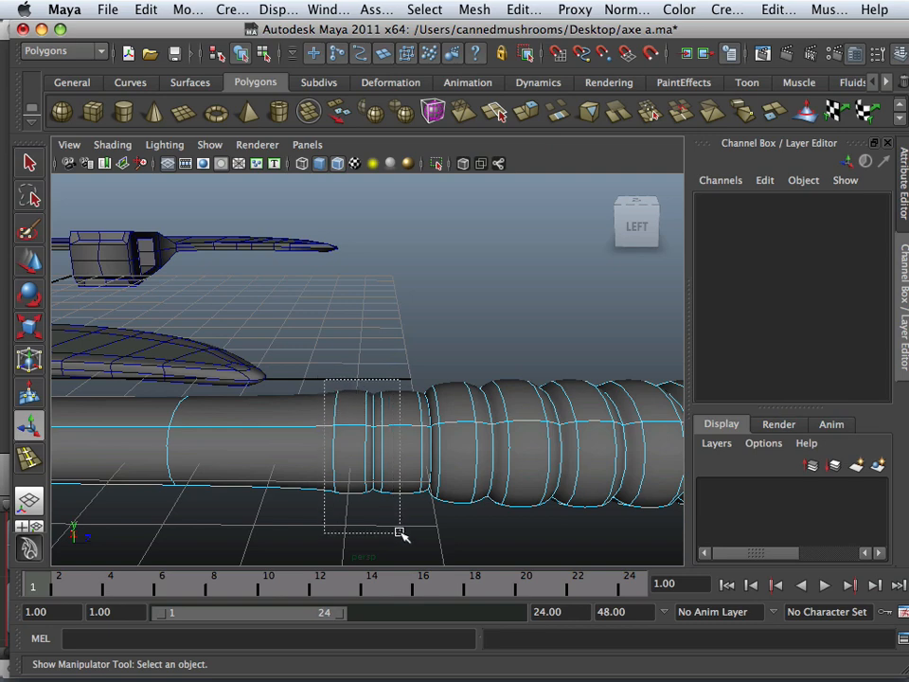
pyautogui.moveTo(399, 533); pyautogui.dragTo(401, 534)
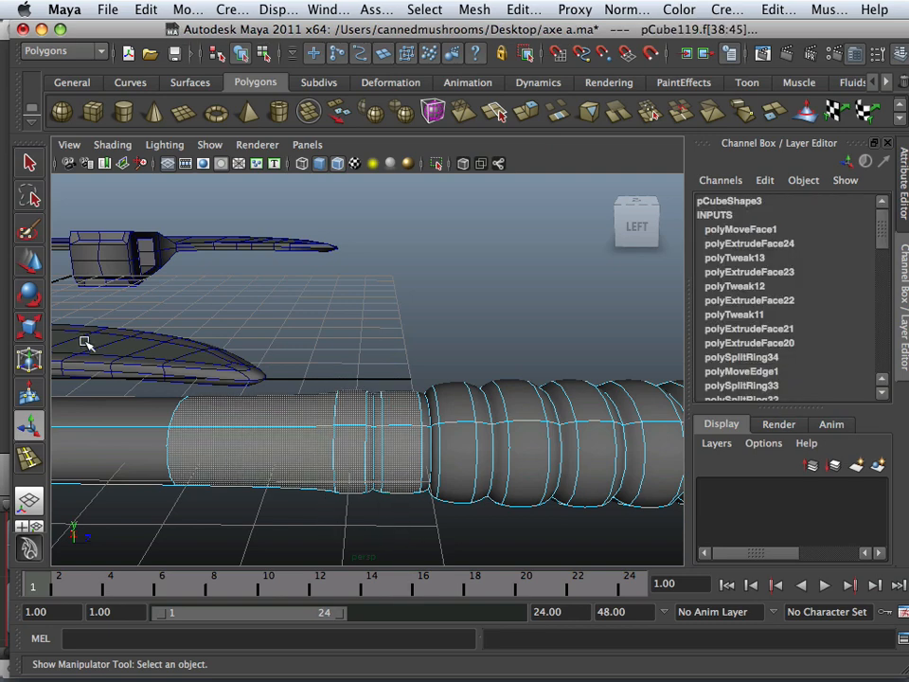
pyautogui.click(29, 328)
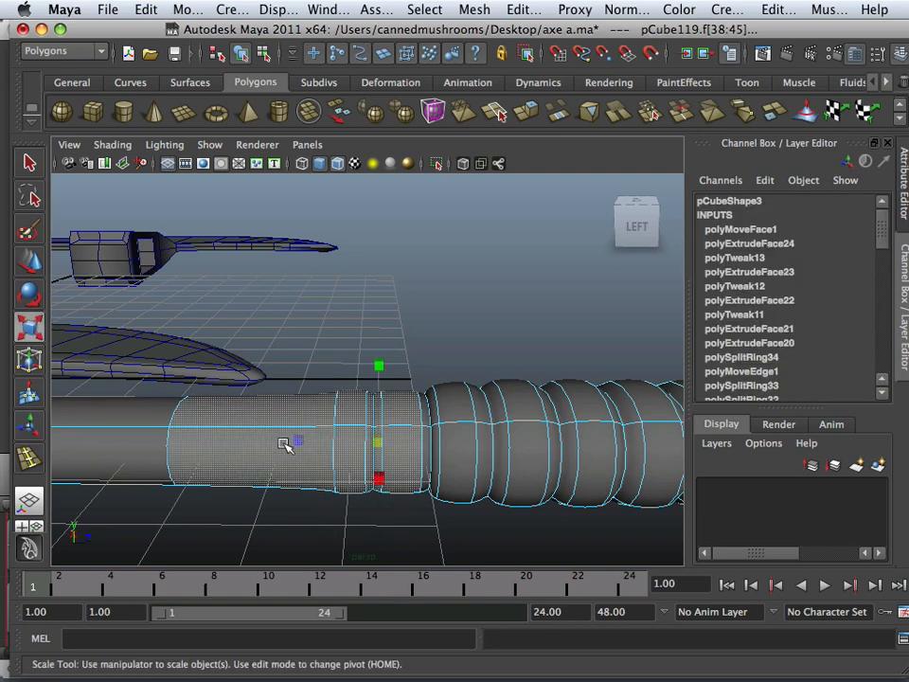
pyautogui.moveTo(380, 451); pyautogui.dragTo(413, 453)
pyautogui.keyDown('alt'); pyautogui.moveTo(432, 458); pyautogui.dragTo(330, 425, button='right'); pyautogui.keyUp('alt')
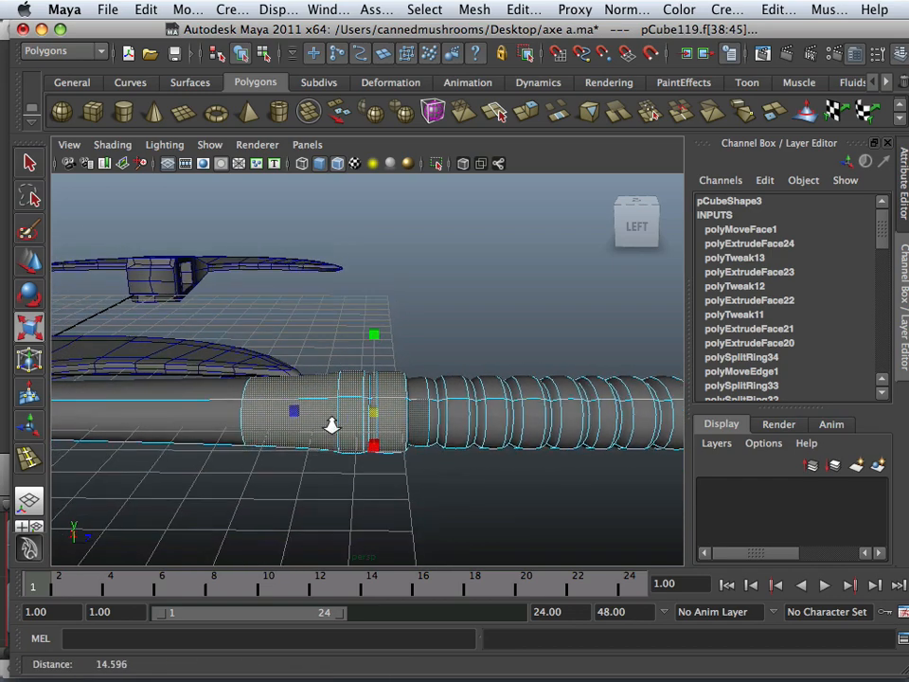
pyautogui.keyDown('alt'); pyautogui.moveTo(331, 424); pyautogui.dragTo(313, 443, button='middle'); pyautogui.keyUp('alt')
pyautogui.keyDown('alt'); pyautogui.moveTo(313, 443); pyautogui.dragTo(245, 410, button='right'); pyautogui.keyUp('alt')
pyautogui.keyDown('alt'); pyautogui.moveTo(245, 411); pyautogui.dragTo(290, 418, button='middle'); pyautogui.keyUp('alt')
pyautogui.keyDown('alt'); pyautogui.moveTo(290, 417); pyautogui.dragTo(106, 349); pyautogui.keyUp('alt')
pyautogui.click(34, 268)
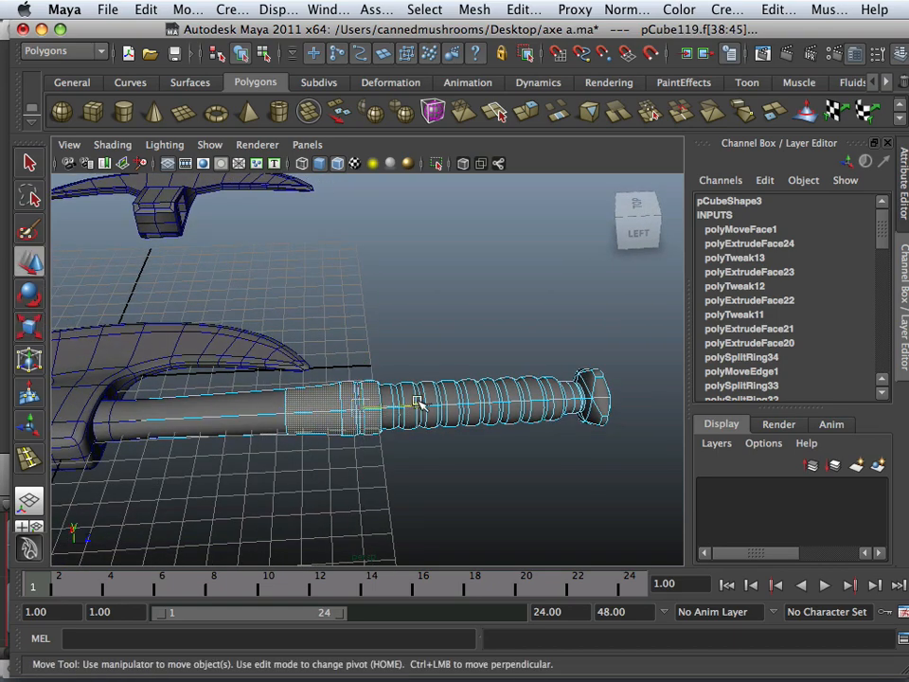
pyautogui.click(415, 337)
pyautogui.keyDown('alt'); pyautogui.moveTo(416, 337); pyautogui.dragTo(347, 433); pyautogui.keyUp('alt')
pyautogui.click(227, 431)
pyautogui.keyDown('alt'); pyautogui.moveTo(179, 386); pyautogui.dragTo(233, 381); pyautogui.keyUp('alt')
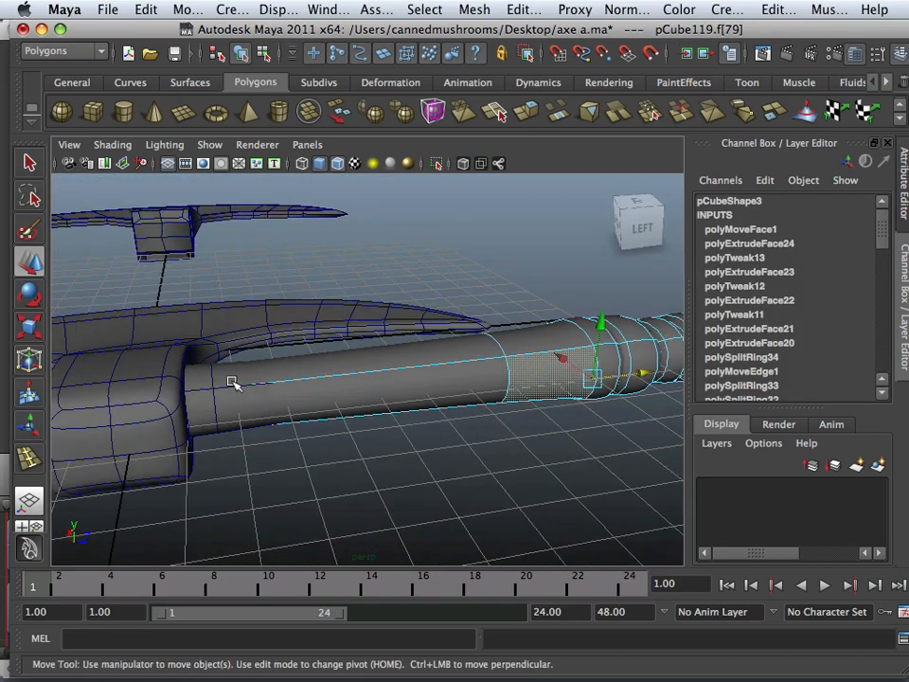
pyautogui.click(233, 381)
pyautogui.keyDown('alt'); pyautogui.moveTo(174, 402); pyautogui.dragTo(176, 420); pyautogui.keyUp('alt')
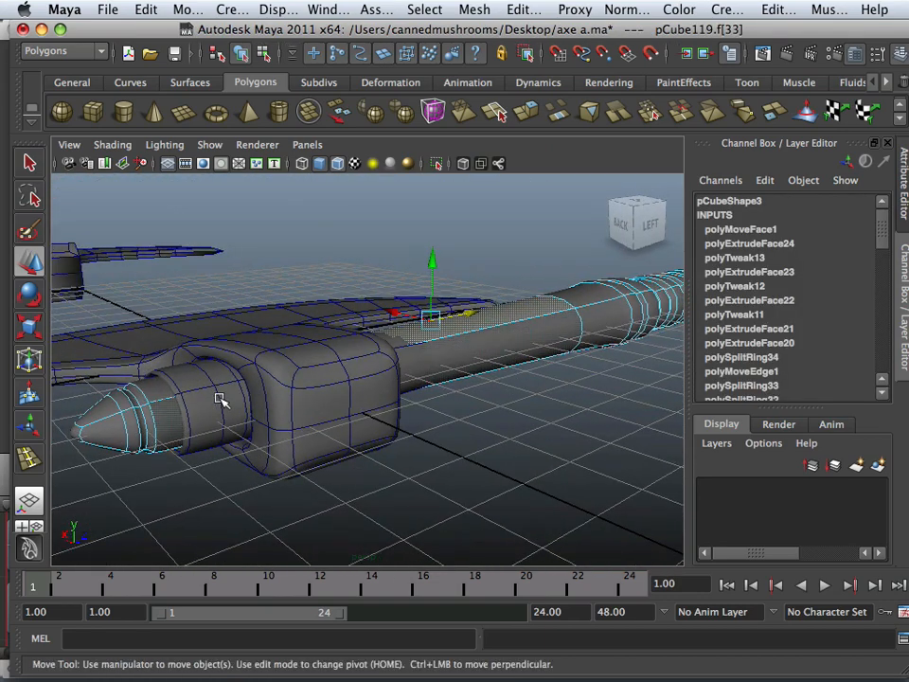
# Select the vertices at the grip-side end of the sleeve below the axe head and scale them outward.
pyautogui.moveTo(206, 400); pyautogui.dragTo(207, 387, button='right')
pyautogui.moveTo(262, 314); pyautogui.dragTo(264, 314, button='right')
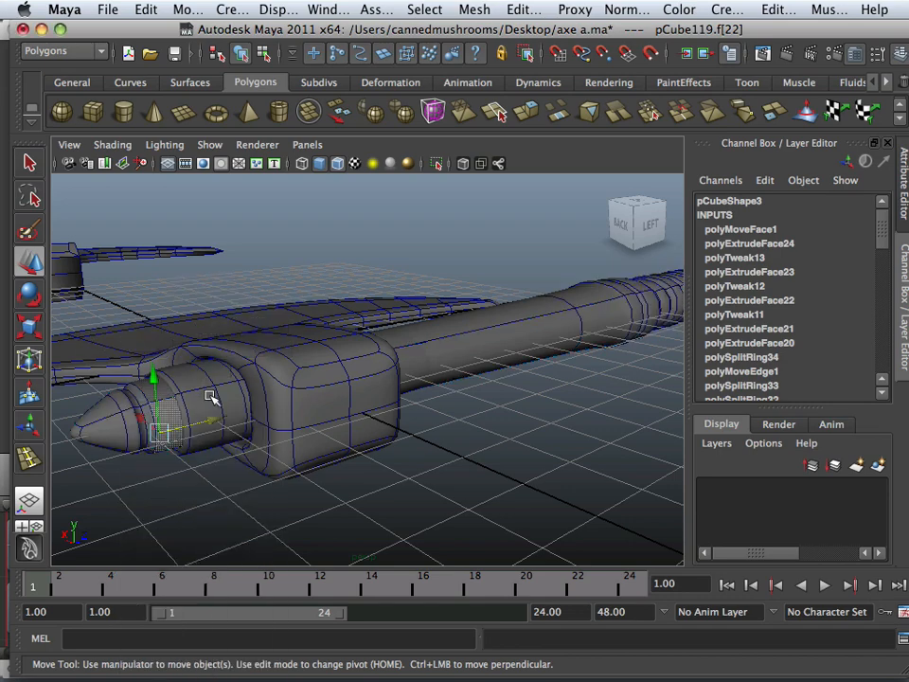
pyautogui.click(213, 398)
pyautogui.keyDown('alt'); pyautogui.moveTo(319, 395); pyautogui.dragTo(238, 415); pyautogui.keyUp('alt')
pyautogui.rightClick(240, 419)
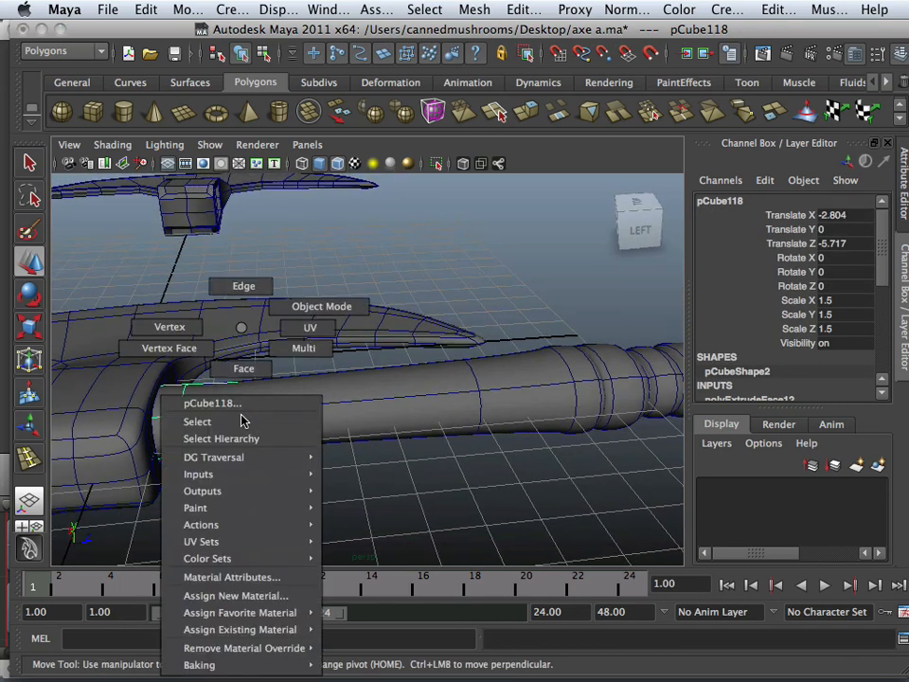
pyautogui.click(176, 326)
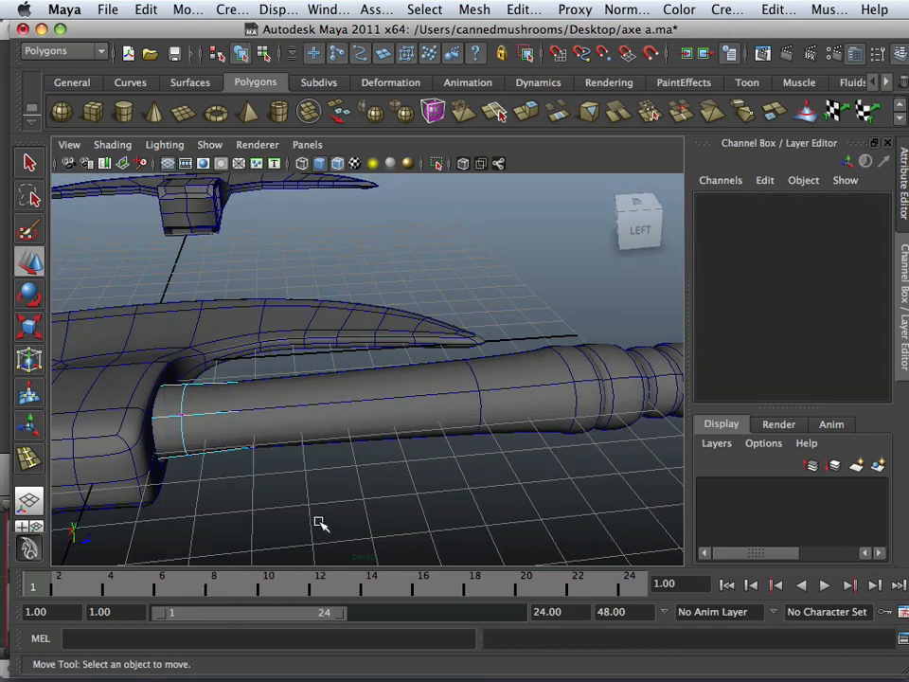
pyautogui.moveTo(321, 524); pyautogui.dragTo(252, 429)
pyautogui.click(38, 333)
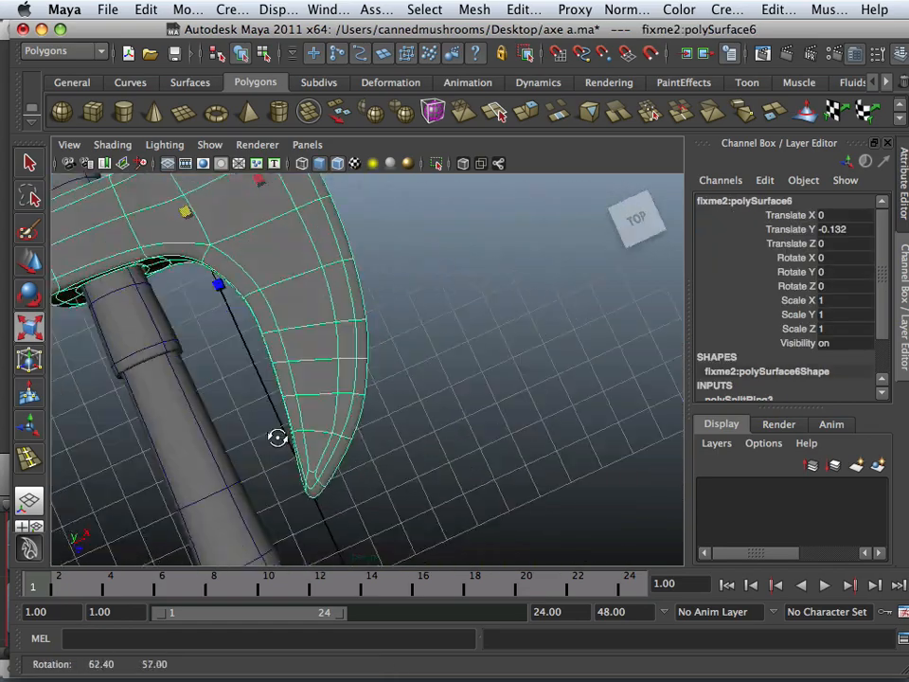
# Examine the widened sleeve against the handle and axe head from above and from the side.
pyautogui.keyDown('alt'); pyautogui.moveTo(279, 437); pyautogui.dragTo(375, 315, button='middle'); pyautogui.keyUp('alt')
pyautogui.scroll(-3, 282, 368)
pyautogui.keyDown('alt'); pyautogui.moveTo(283, 367); pyautogui.dragTo(280, 442, button='middle'); pyautogui.keyUp('alt')
pyautogui.keyDown('alt'); pyautogui.moveTo(281, 441); pyautogui.dragTo(231, 418, button='right'); pyautogui.keyUp('alt')
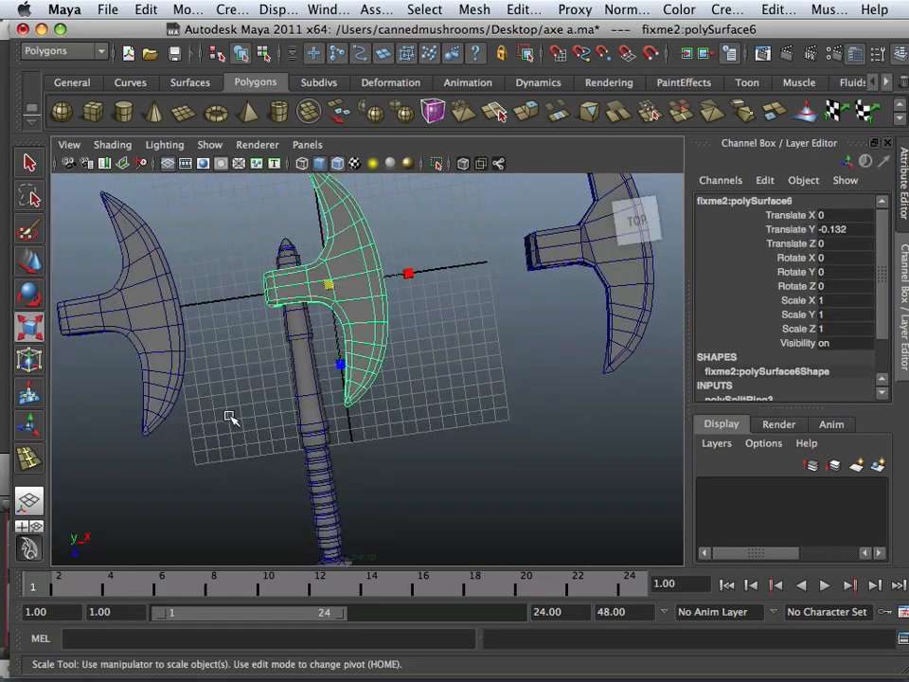
pyautogui.keyDown('alt'); pyautogui.moveTo(232, 429); pyautogui.dragTo(199, 378); pyautogui.keyUp('alt')
pyautogui.keyDown('alt'); pyautogui.moveTo(127, 396); pyautogui.dragTo(172, 356); pyautogui.keyUp('alt')
pyautogui.keyDown('alt'); pyautogui.moveTo(293, 406); pyautogui.dragTo(337, 408, button='right'); pyautogui.keyUp('alt')
pyautogui.keyDown('alt'); pyautogui.moveTo(337, 409); pyautogui.dragTo(487, 444, button='middle'); pyautogui.keyUp('alt')
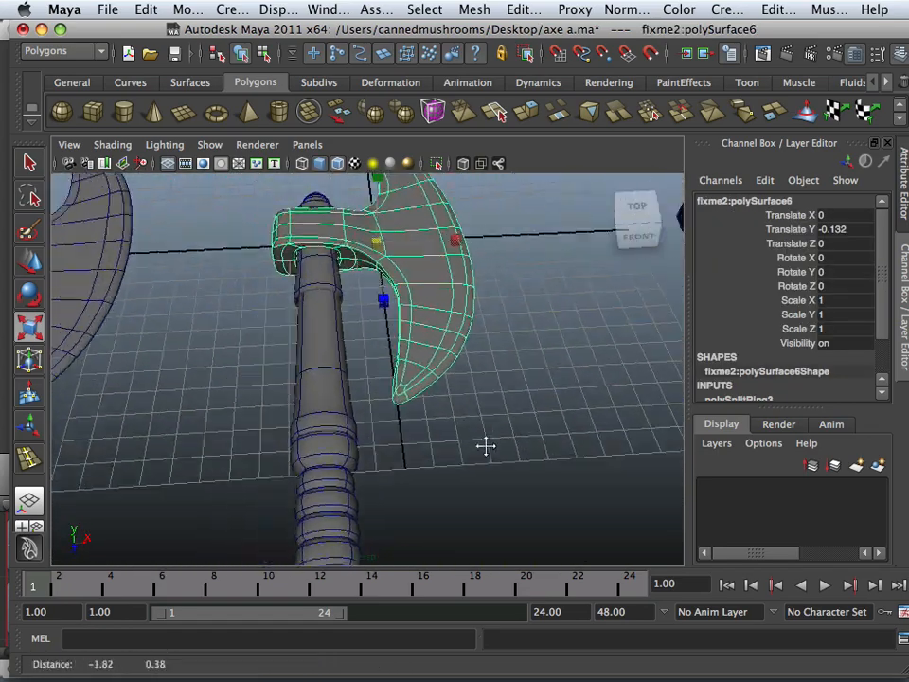
pyautogui.moveTo(405, 442)
pyautogui.keyDown('alt'); pyautogui.mouseDown()
pyautogui.moveTo(304, 435)
pyautogui.moveTo(492, 446)
pyautogui.moveTo(355, 426)
pyautogui.moveTo(408, 418)
pyautogui.mouseUp(); pyautogui.keyUp('alt')
pyautogui.keyDown('alt'); pyautogui.moveTo(408, 418); pyautogui.dragTo(463, 426, button='right'); pyautogui.keyUp('alt')
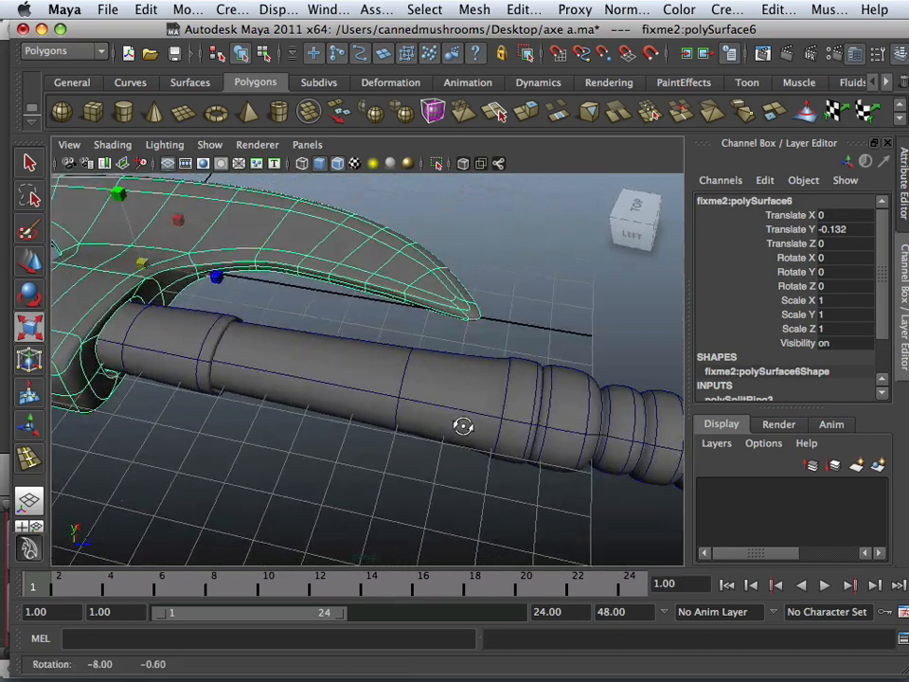
# Select the ring of vertices midway along the handle shaft in vertex mode and scale it to adjust the taper.
pyautogui.moveTo(424, 328); pyautogui.dragTo(423, 402, button='right')
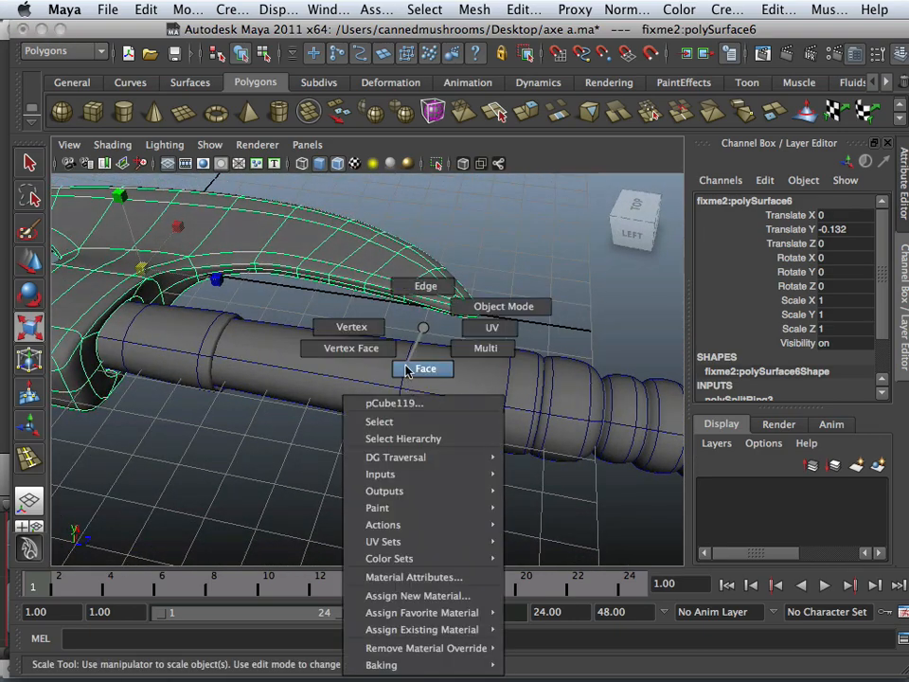
pyautogui.moveTo(337, 323); pyautogui.dragTo(337, 325, button='right')
pyautogui.keyDown('alt'); pyautogui.moveTo(345, 375); pyautogui.dragTo(383, 380); pyautogui.keyUp('alt')
pyautogui.moveTo(387, 303); pyautogui.dragTo(455, 464)
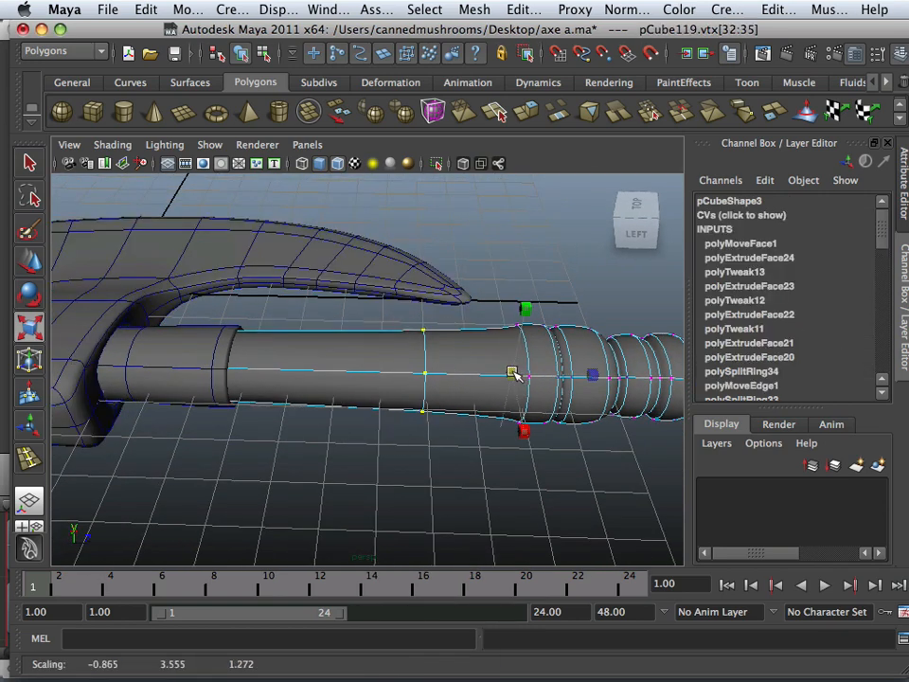
pyautogui.keyDown('alt'); pyautogui.moveTo(505, 371); pyautogui.dragTo(443, 321); pyautogui.keyUp('alt')
# Select the sleeve and inspect its fit with the tapered shaft from both sides of the axe.
pyautogui.click(446, 301)
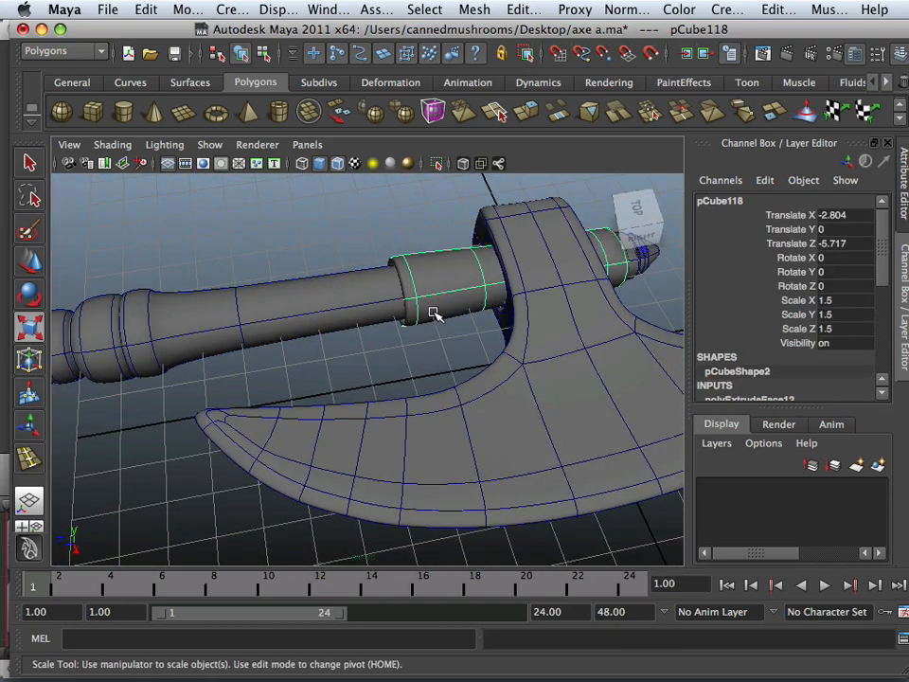
pyautogui.keyDown('alt'); pyautogui.moveTo(434, 313); pyautogui.dragTo(513, 344, button='middle'); pyautogui.keyUp('alt')
pyautogui.keyDown('alt'); pyautogui.moveTo(513, 345); pyautogui.dragTo(314, 298); pyautogui.keyUp('alt')
pyautogui.keyDown('alt'); pyautogui.moveTo(315, 299); pyautogui.dragTo(204, 347, button='right'); pyautogui.keyUp('alt')
pyautogui.keyDown('alt'); pyautogui.moveTo(205, 347); pyautogui.dragTo(359, 365); pyautogui.keyUp('alt')
pyautogui.keyDown('alt'); pyautogui.moveTo(359, 366); pyautogui.dragTo(343, 275, button='middle'); pyautogui.keyUp('alt')
pyautogui.keyDown('alt'); pyautogui.moveTo(343, 275); pyautogui.dragTo(400, 276); pyautogui.keyUp('alt')
pyautogui.keyDown('alt'); pyautogui.moveTo(360, 330); pyautogui.dragTo(380, 204, button='middle'); pyautogui.keyUp('alt')
pyautogui.keyDown('alt'); pyautogui.moveTo(355, 305); pyautogui.dragTo(240, 364); pyautogui.keyUp('alt')
# Select all collar, grip and pommel vertices, scale them up slightly, and compress them along the handle's length.
pyautogui.moveTo(232, 328); pyautogui.dragTo(234, 370, button='right')
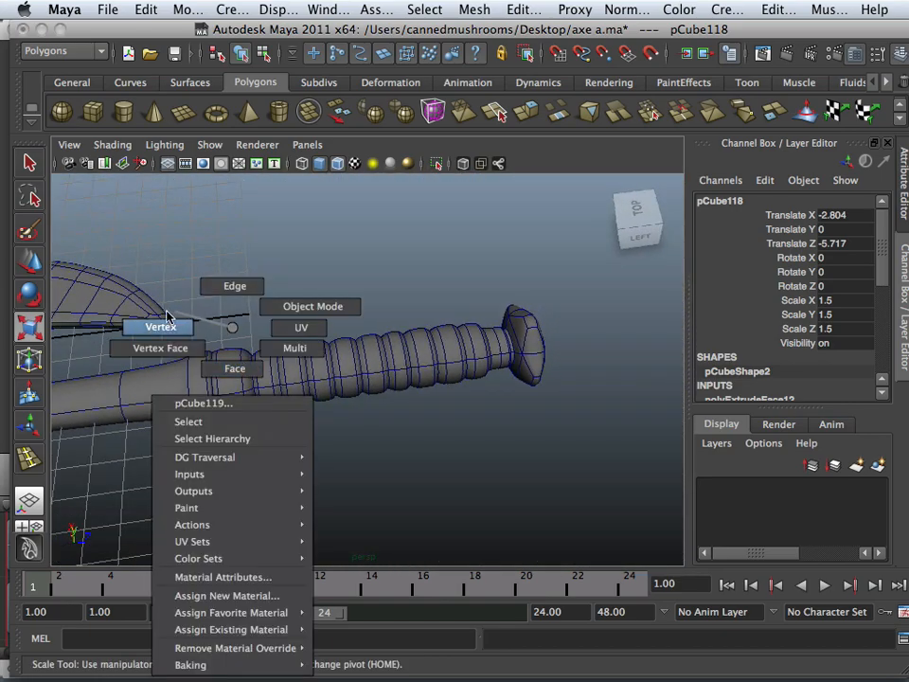
pyautogui.moveTo(167, 323); pyautogui.dragTo(168, 321, button='right')
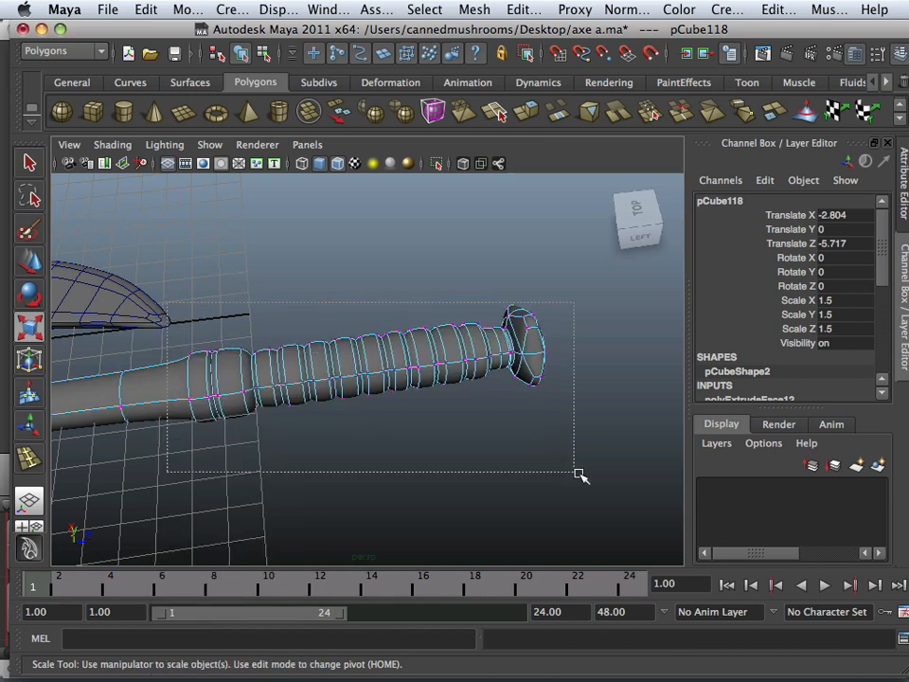
pyautogui.moveTo(580, 474); pyautogui.dragTo(578, 472)
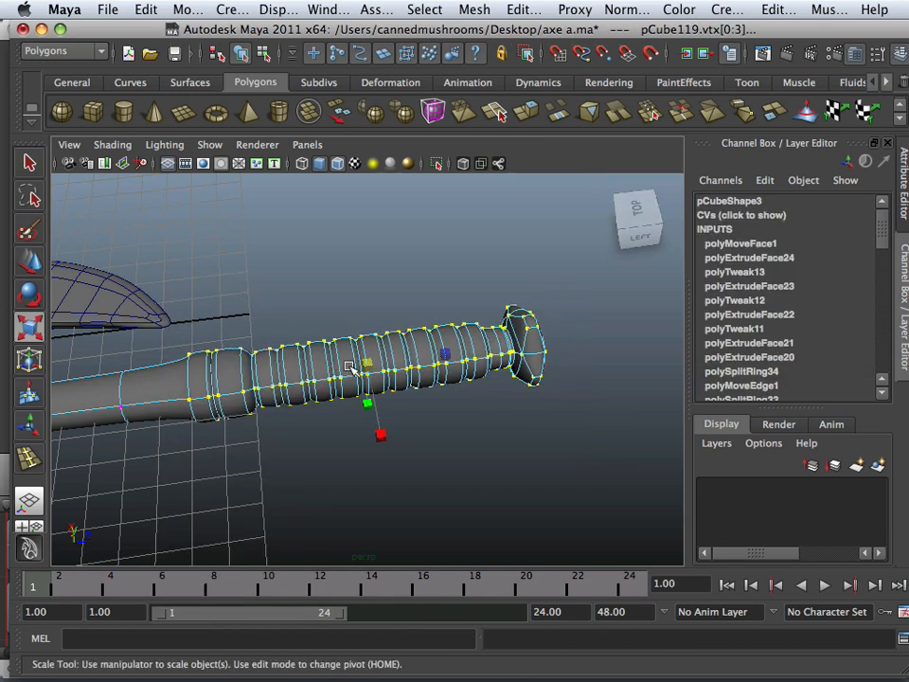
pyautogui.moveTo(371, 369); pyautogui.dragTo(380, 367)
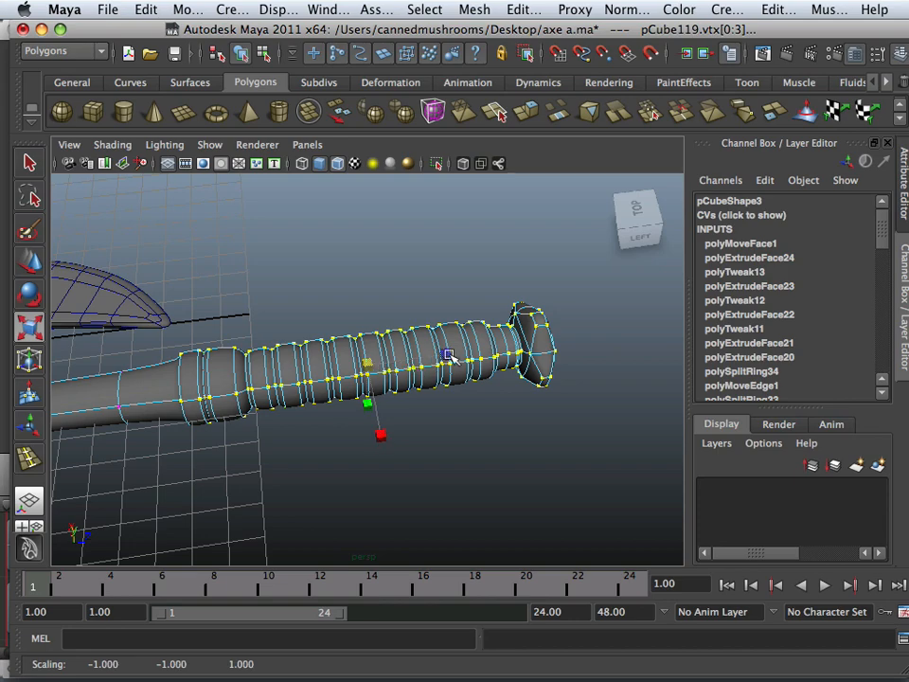
pyautogui.moveTo(450, 356); pyautogui.dragTo(440, 359)
pyautogui.keyDown('alt'); pyautogui.moveTo(445, 362); pyautogui.dragTo(278, 376, button='right'); pyautogui.keyUp('alt')
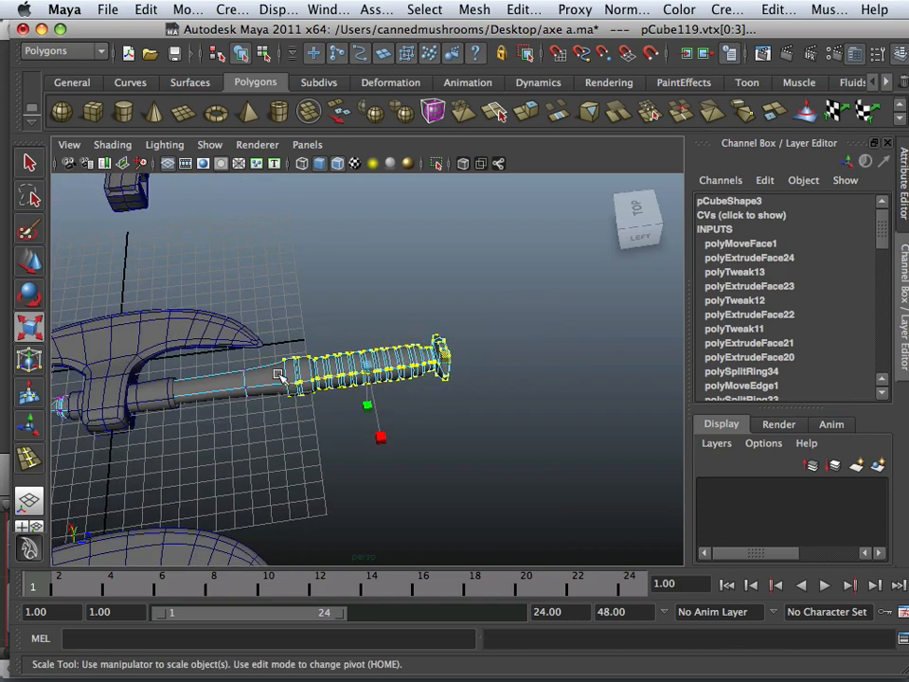
pyautogui.keyDown('alt'); pyautogui.moveTo(278, 376); pyautogui.dragTo(254, 427); pyautogui.keyUp('alt')
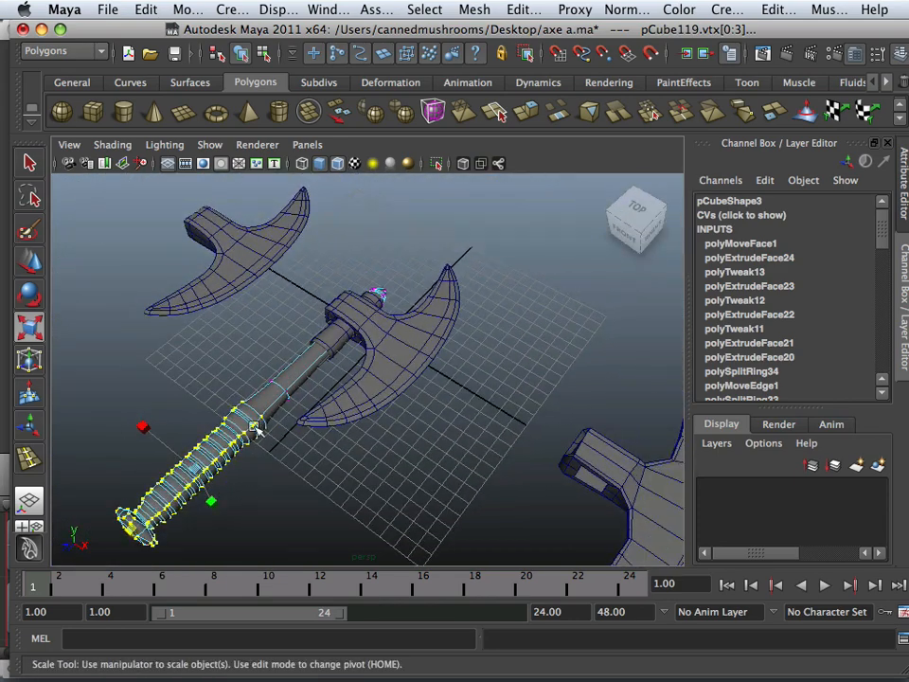
# Move the selected grip and pommel vertices along the handle toward the axe head to shorten the shaft.
pyautogui.click(32, 263)
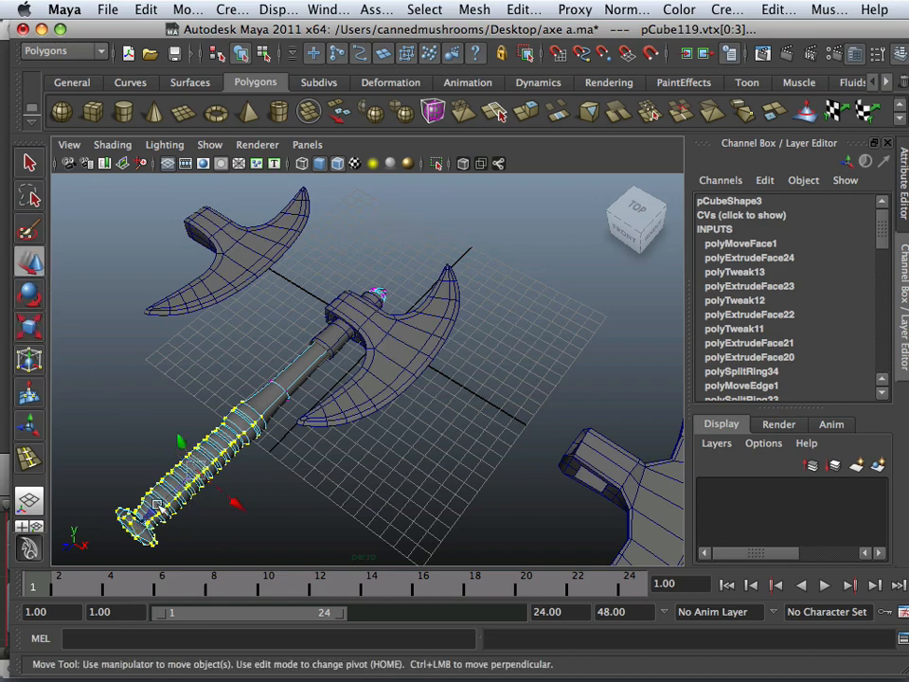
pyautogui.moveTo(157, 505)
pyautogui.mouseDown()
pyautogui.moveTo(177, 490)
pyautogui.moveTo(163, 502)
pyautogui.mouseUp()
pyautogui.keyDown('alt'); pyautogui.moveTo(162, 502); pyautogui.dragTo(142, 503); pyautogui.keyUp('alt')
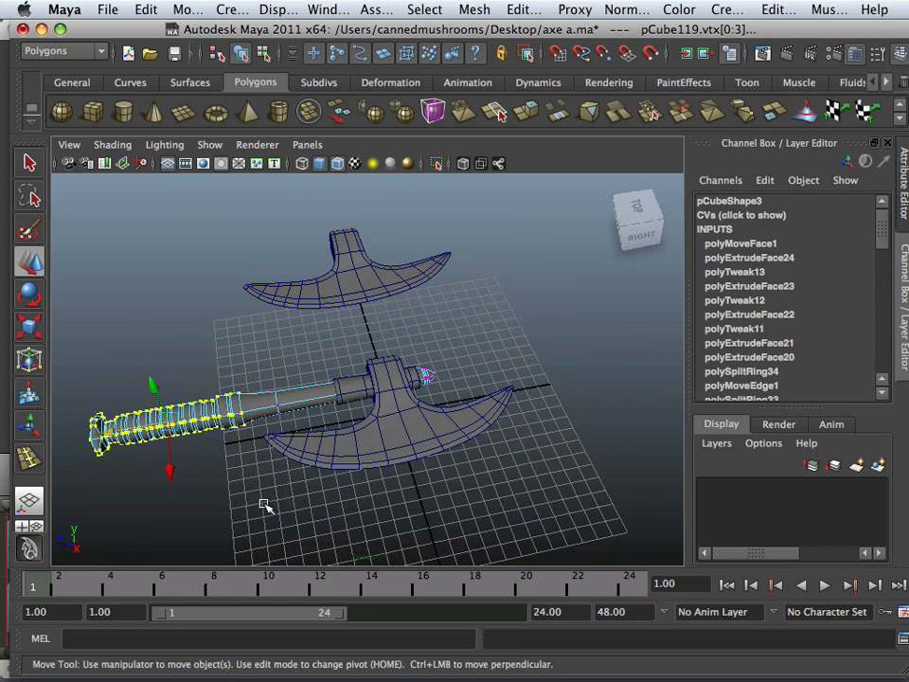
pyautogui.moveTo(133, 433); pyautogui.dragTo(153, 423)
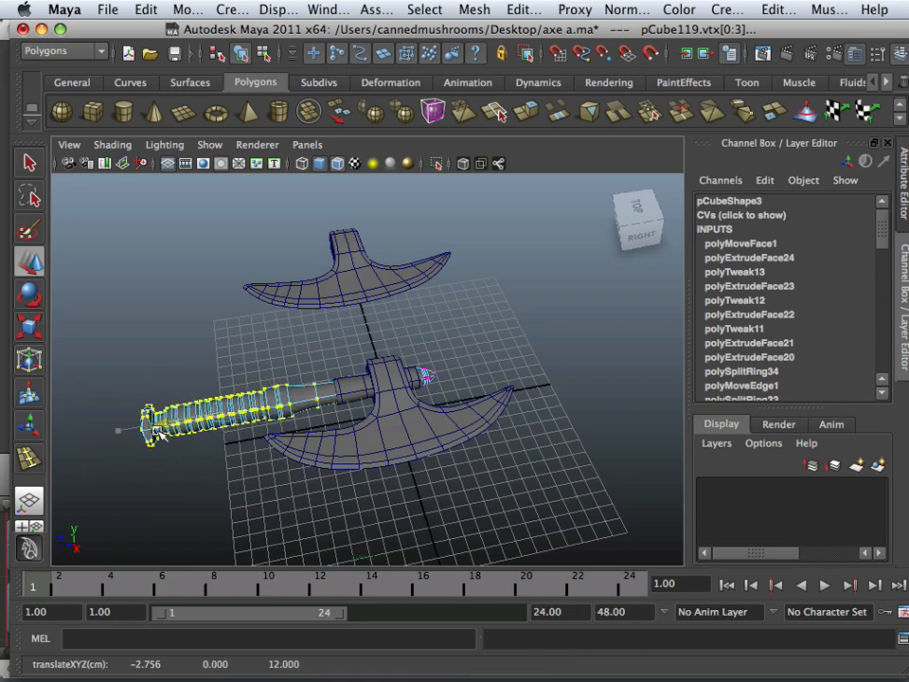
pyautogui.click(145, 341)
# Reselect the grip and pommel vertices and move them along the handle away from the axe head.
pyautogui.keyDown('alt'); pyautogui.moveTo(145, 343); pyautogui.dragTo(360, 437); pyautogui.keyUp('alt')
pyautogui.keyDown('alt'); pyautogui.moveTo(359, 436); pyautogui.dragTo(260, 318, button='middle'); pyautogui.keyUp('alt')
pyautogui.keyDown('alt'); pyautogui.moveTo(261, 317); pyautogui.dragTo(338, 452); pyautogui.keyUp('alt')
pyautogui.keyDown('alt'); pyautogui.moveTo(338, 453); pyautogui.dragTo(299, 402, button='middle'); pyautogui.keyUp('alt')
pyautogui.keyDown('alt'); pyautogui.moveTo(299, 402); pyautogui.dragTo(406, 412, button='right'); pyautogui.keyUp('alt')
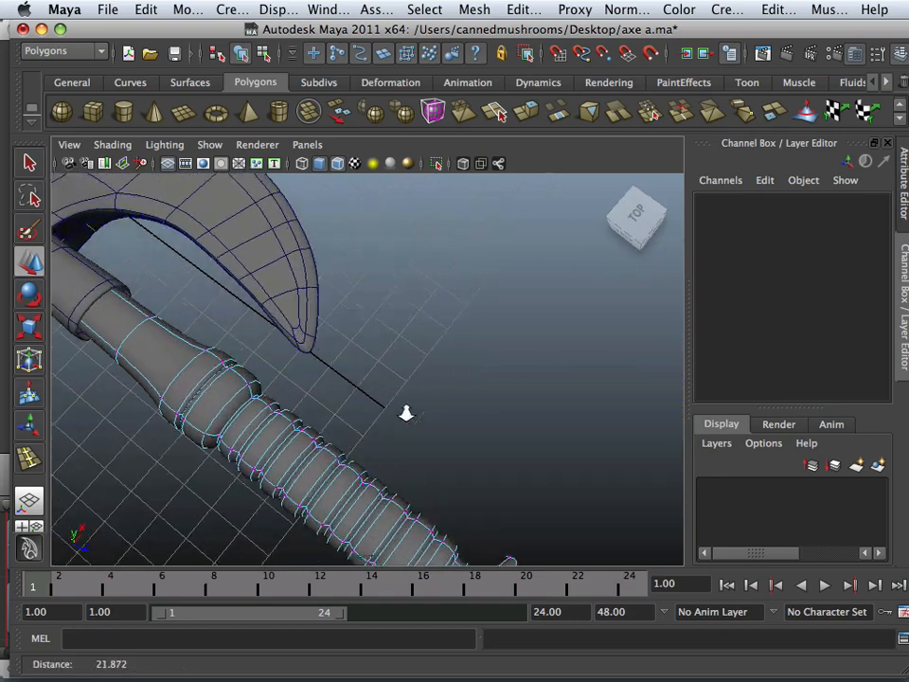
pyautogui.keyDown('alt'); pyautogui.moveTo(406, 412); pyautogui.dragTo(270, 396); pyautogui.keyUp('alt')
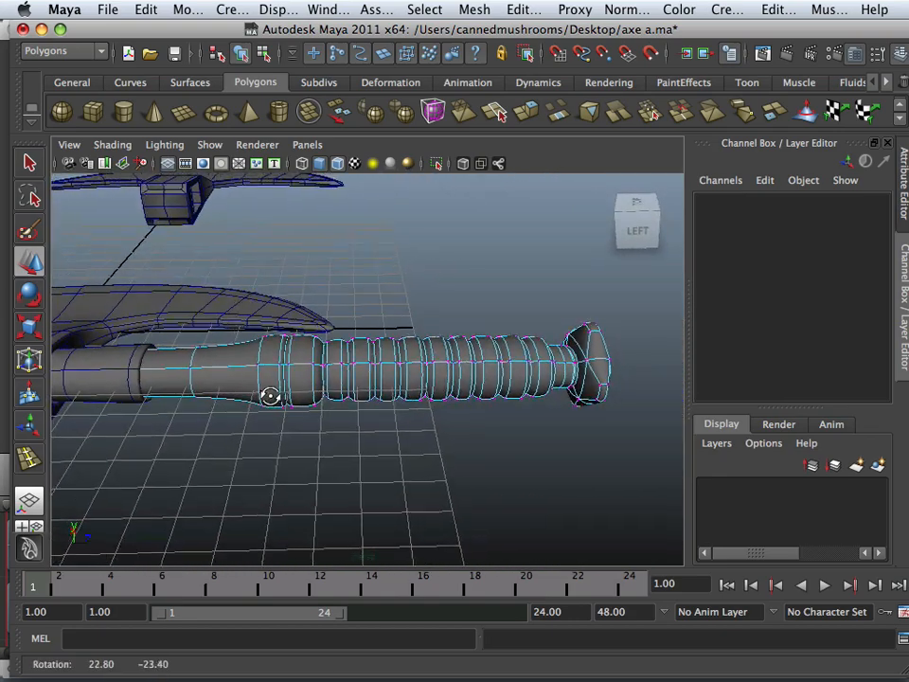
pyautogui.moveTo(684, 511); pyautogui.dragTo(685, 512)
pyautogui.moveTo(482, 367); pyautogui.dragTo(560, 372)
pyautogui.keyDown('alt'); pyautogui.moveTo(358, 296); pyautogui.dragTo(179, 430); pyautogui.keyUp('alt')
pyautogui.click(457, 422)
# Insert an edge loop around the handle just behind the grooved collar at its pointed tip.
pyautogui.keyDown('alt'); pyautogui.moveTo(456, 422); pyautogui.dragTo(390, 495); pyautogui.keyUp('alt')
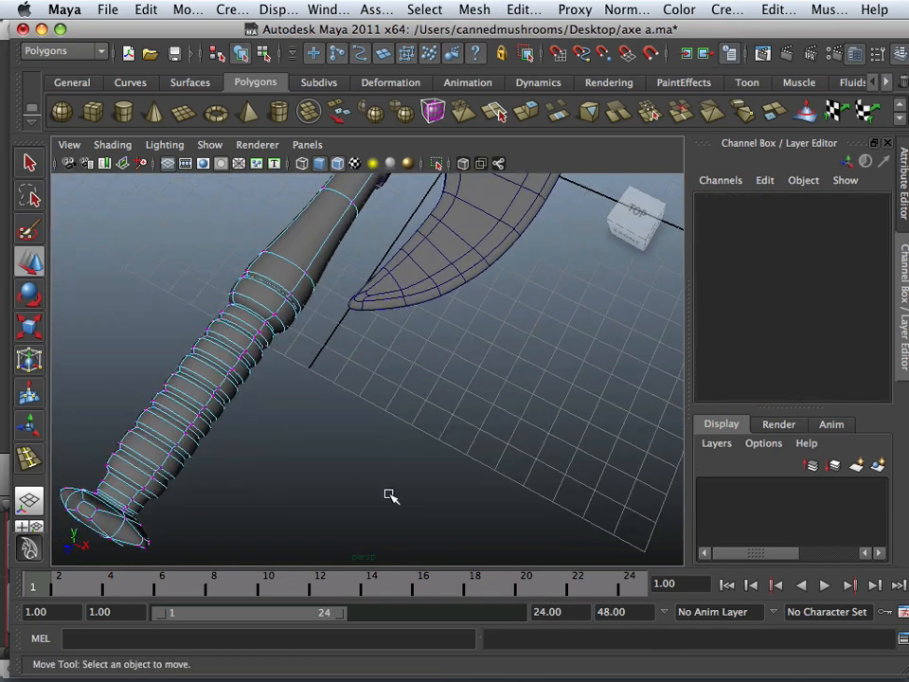
pyautogui.keyDown('alt'); pyautogui.moveTo(391, 495); pyautogui.dragTo(193, 423, button='right'); pyautogui.keyUp('alt')
pyautogui.keyDown('alt'); pyautogui.moveTo(193, 422); pyautogui.dragTo(228, 392); pyautogui.keyUp('alt')
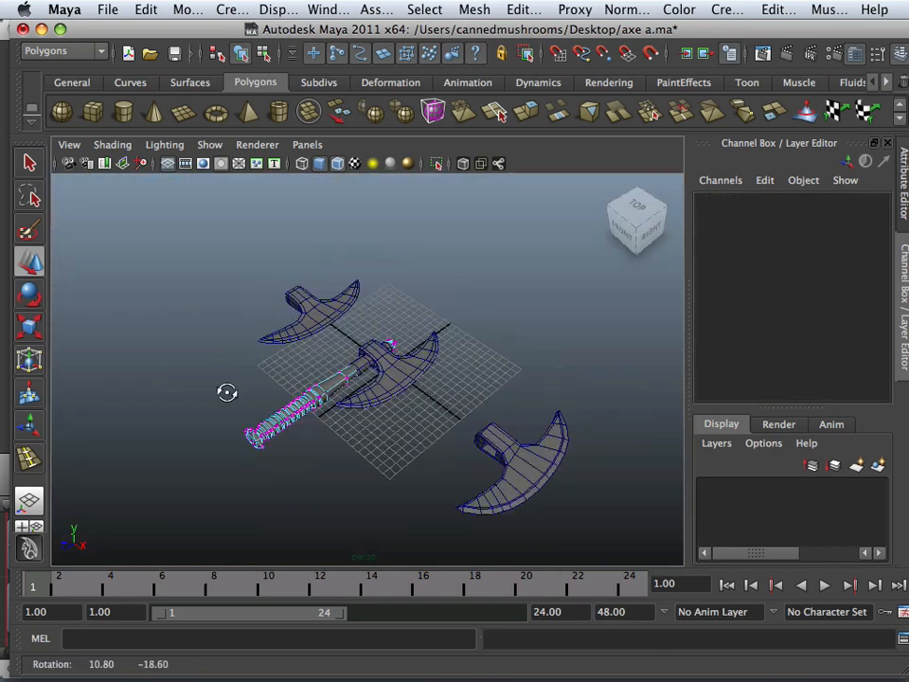
pyautogui.keyDown('alt'); pyautogui.moveTo(227, 392); pyautogui.dragTo(473, 436, button='right'); pyautogui.keyUp('alt')
pyautogui.keyDown('alt'); pyautogui.moveTo(472, 437); pyautogui.dragTo(363, 410); pyautogui.keyUp('alt')
pyautogui.keyDown('alt'); pyautogui.moveTo(363, 410); pyautogui.dragTo(528, 412, button='right'); pyautogui.keyUp('alt')
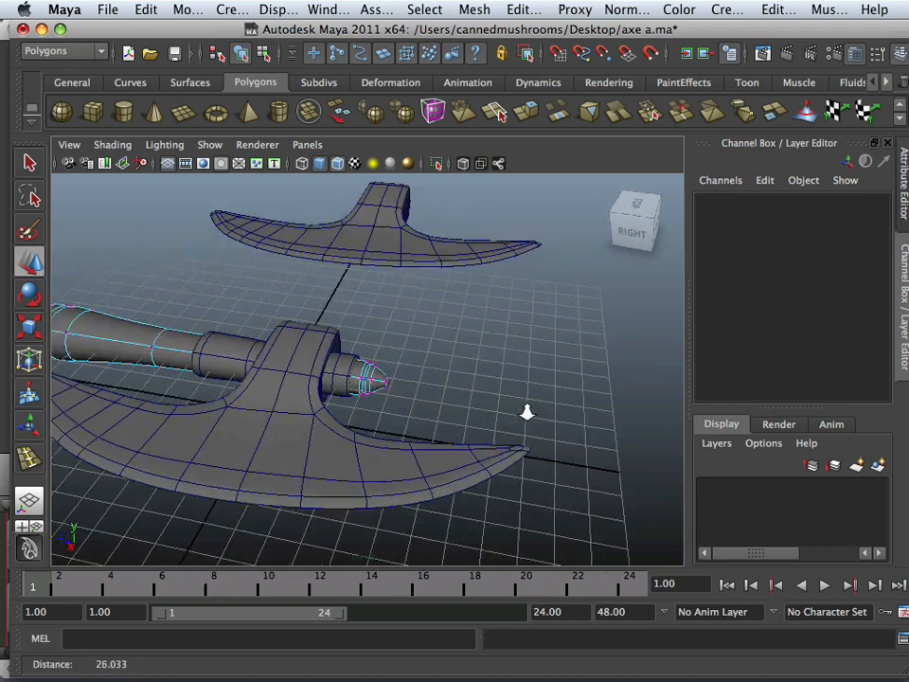
pyautogui.keyDown('alt'); pyautogui.moveTo(528, 412); pyautogui.dragTo(381, 396); pyautogui.keyUp('alt')
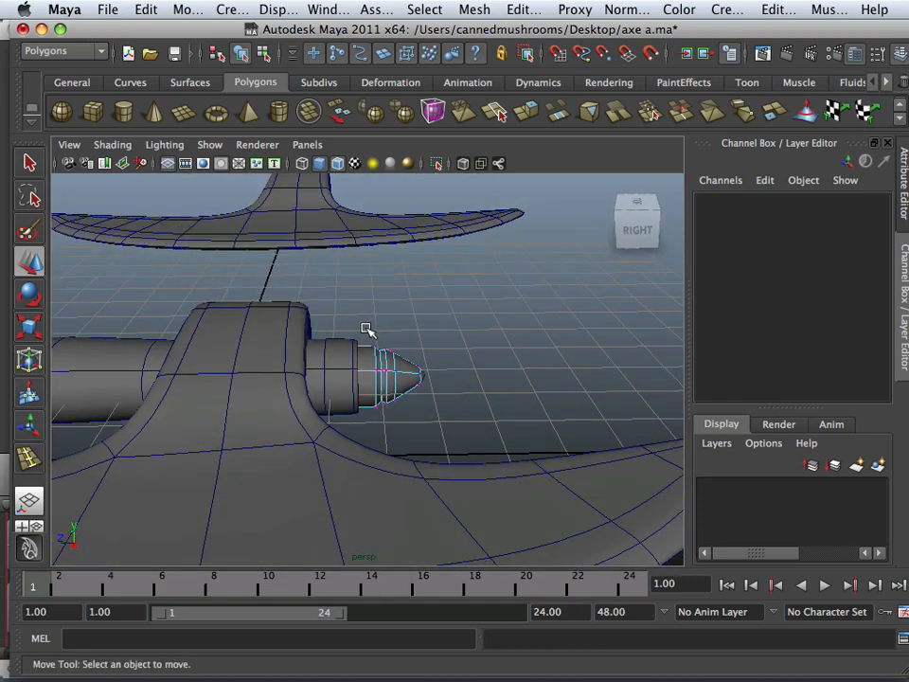
pyautogui.keyDown('alt'); pyautogui.moveTo(367, 330); pyautogui.dragTo(549, 396, button='right'); pyautogui.keyUp('alt')
pyautogui.click(474, 9)
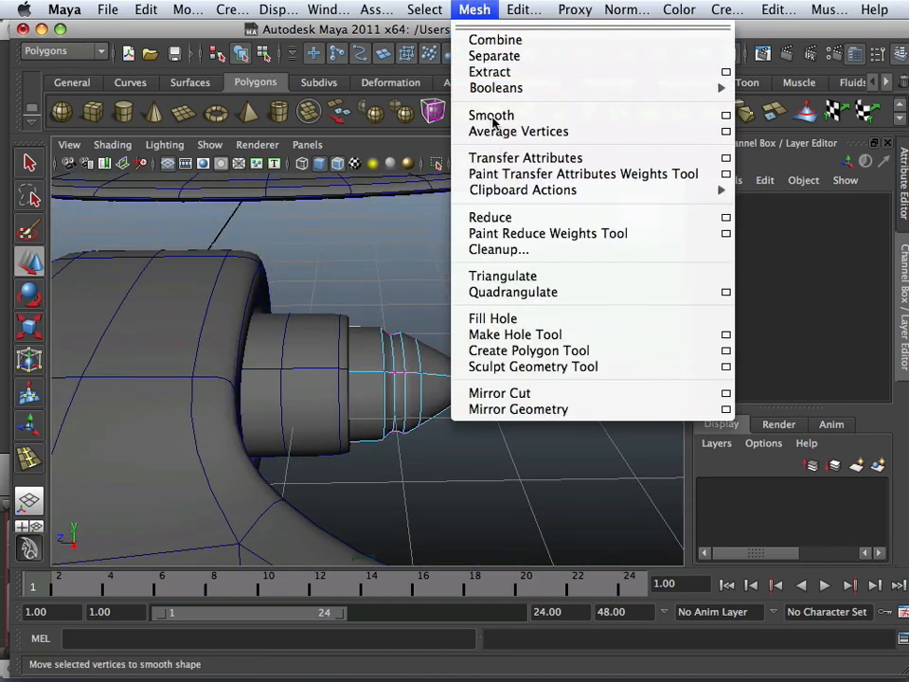
pyautogui.moveTo(516, 14)
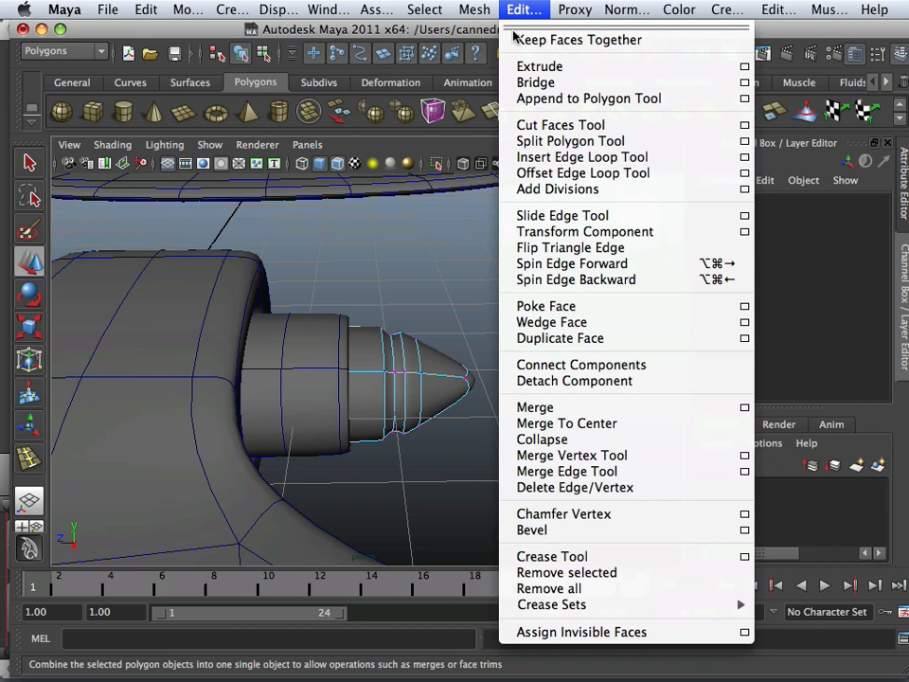
pyautogui.click(568, 157)
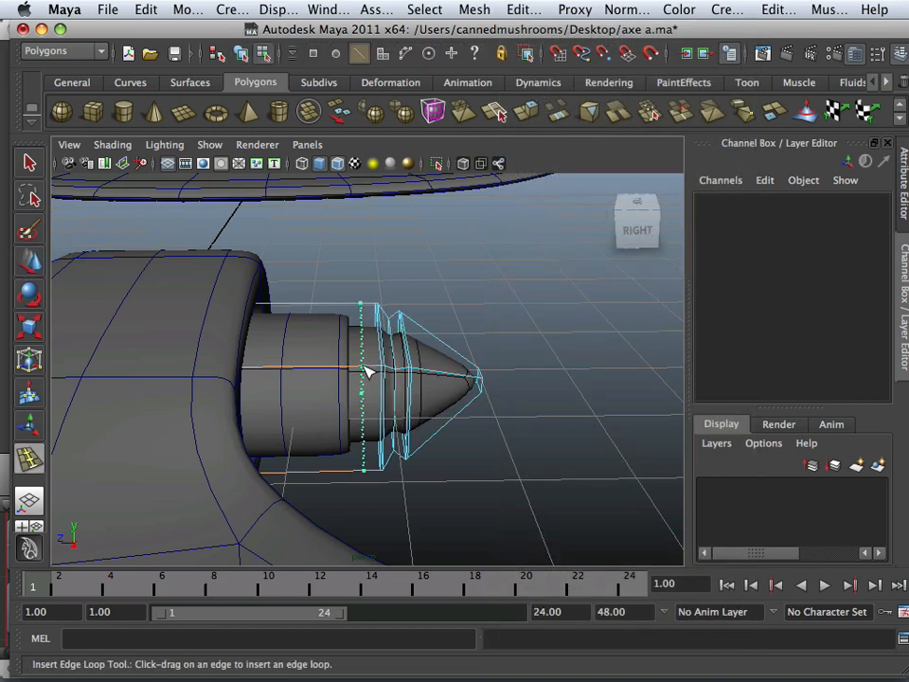
pyautogui.click(365, 372)
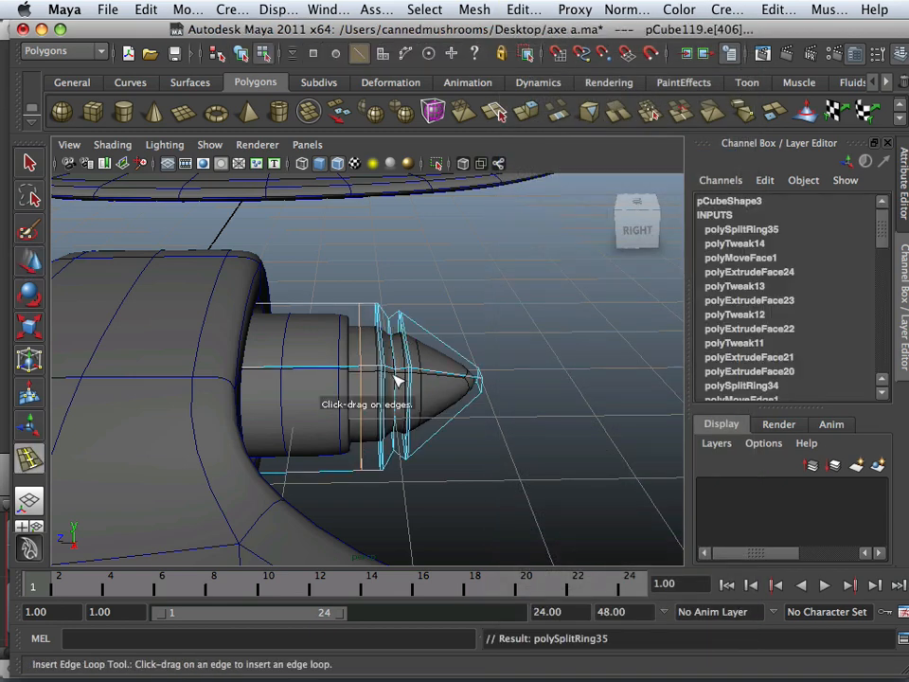
pyautogui.click(32, 260)
pyautogui.rightClick(373, 366)
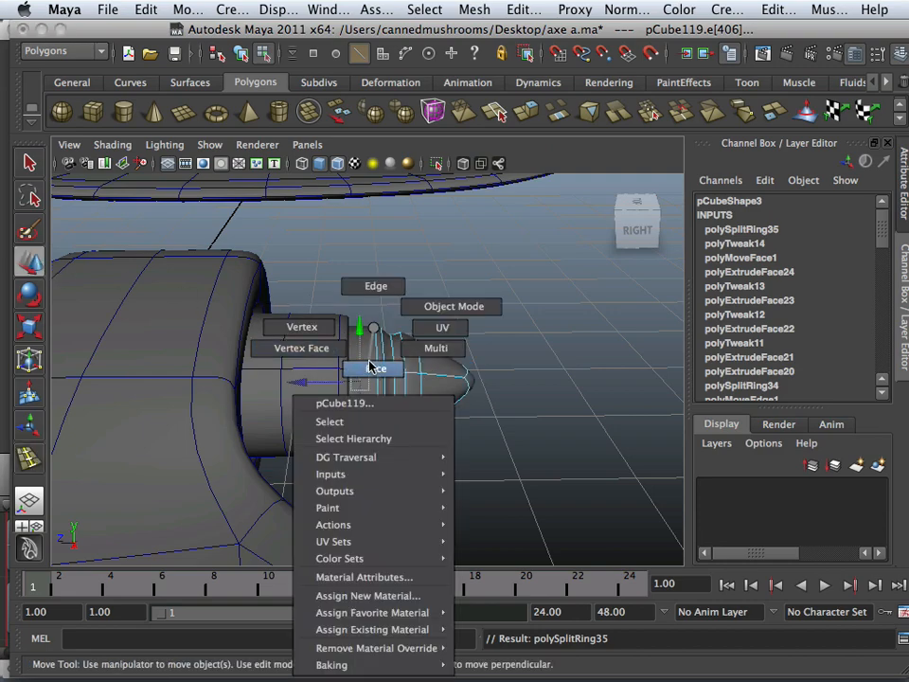
pyautogui.click(370, 367)
pyautogui.moveTo(540, 478); pyautogui.dragTo(315, 436)
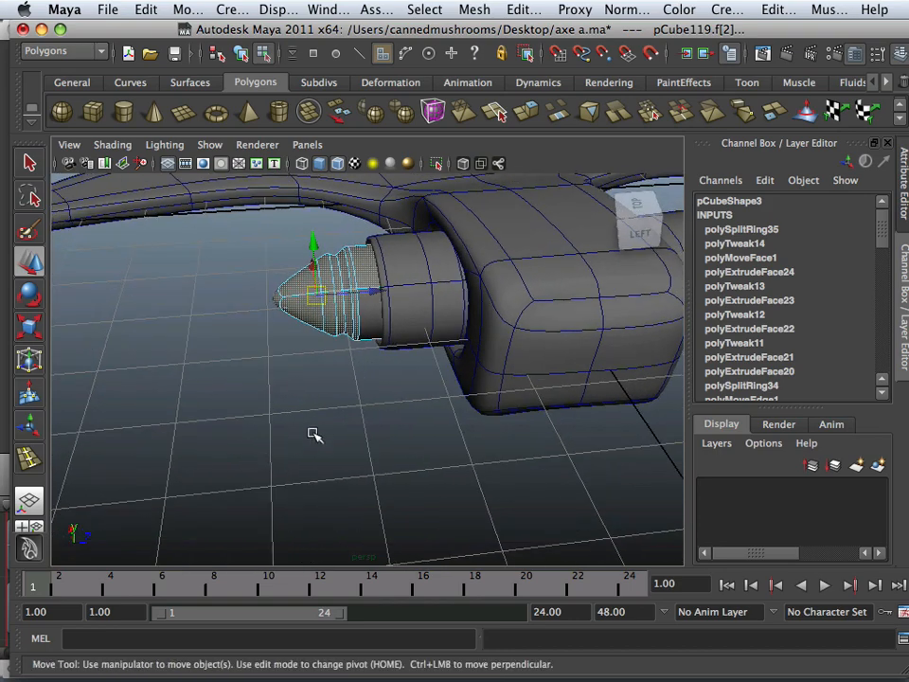
# Show the handle unsmoothed, select the tip and collar vertices beyond the new edge loop, and scale them up uniformly.
pyautogui.press('1')
pyautogui.click(366, 396)
pyautogui.moveTo(366, 396)
pyautogui.keyDown('alt'); pyautogui.mouseDown()
pyautogui.moveTo(369, 417)
pyautogui.moveTo(365, 398)
pyautogui.mouseUp(); pyautogui.keyUp('alt')
pyautogui.rightClick(345, 303)
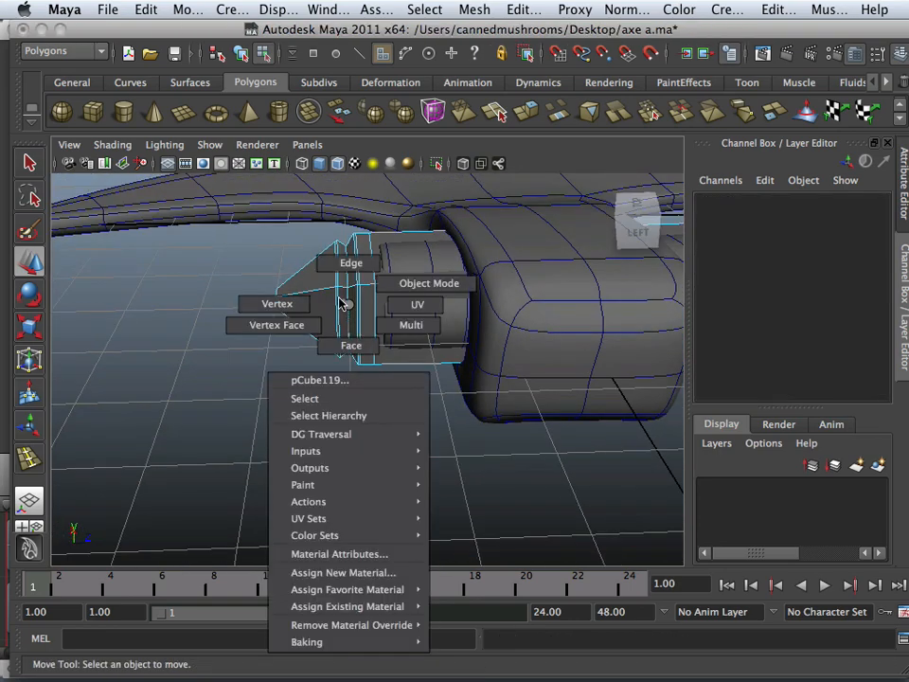
pyautogui.click(278, 303)
pyautogui.keyDown('alt'); pyautogui.moveTo(244, 300); pyautogui.dragTo(271, 299); pyautogui.keyUp('alt')
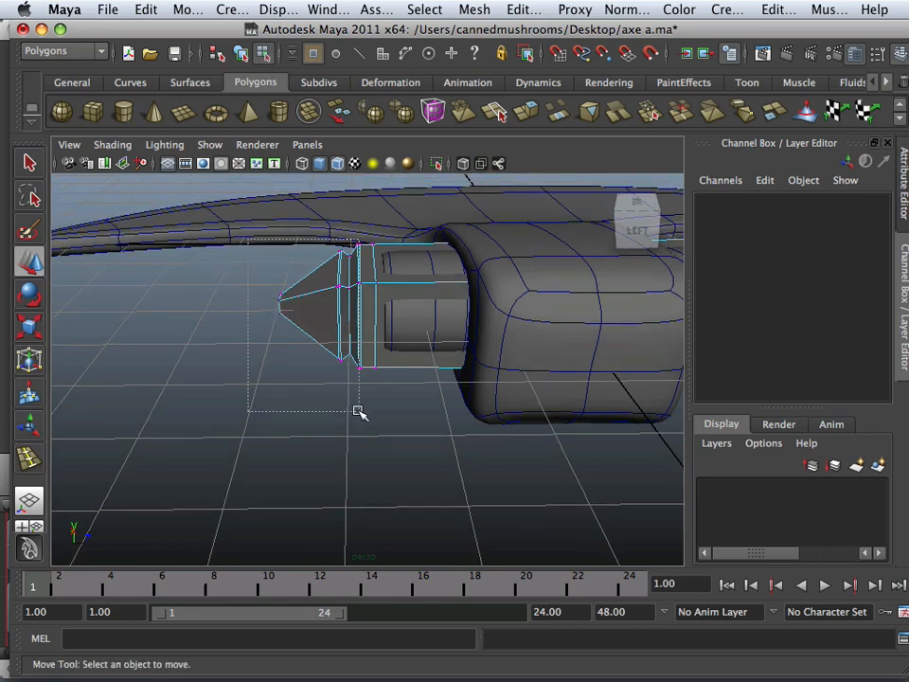
pyautogui.moveTo(367, 418); pyautogui.dragTo(368, 419)
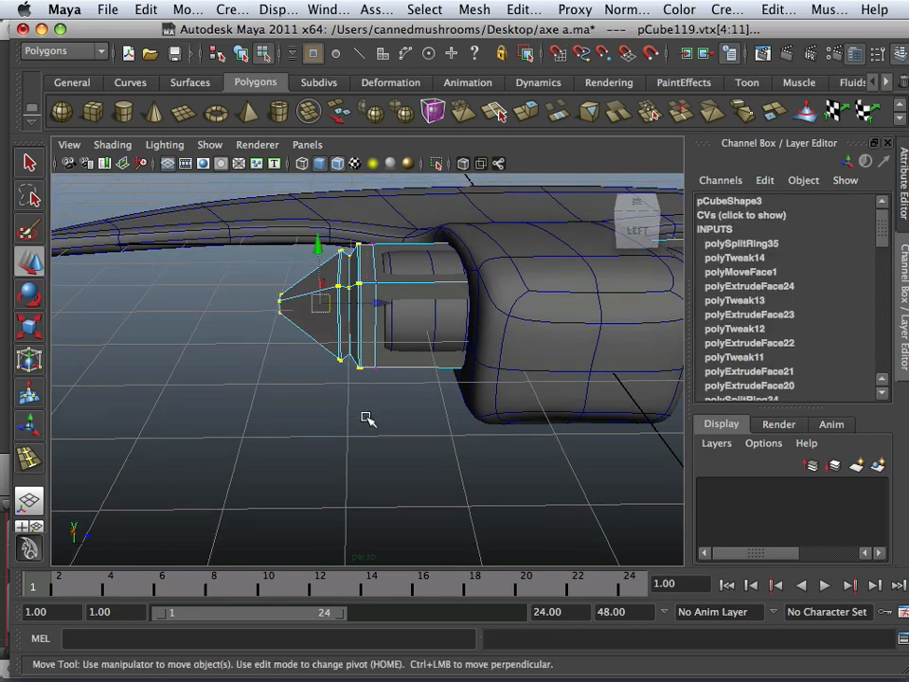
pyautogui.click(30, 334)
pyautogui.moveTo(325, 315); pyautogui.dragTo(400, 364)
pyautogui.click(36, 262)
pyautogui.keyDown('alt'); pyautogui.moveTo(233, 334); pyautogui.dragTo(370, 327); pyautogui.keyUp('alt')
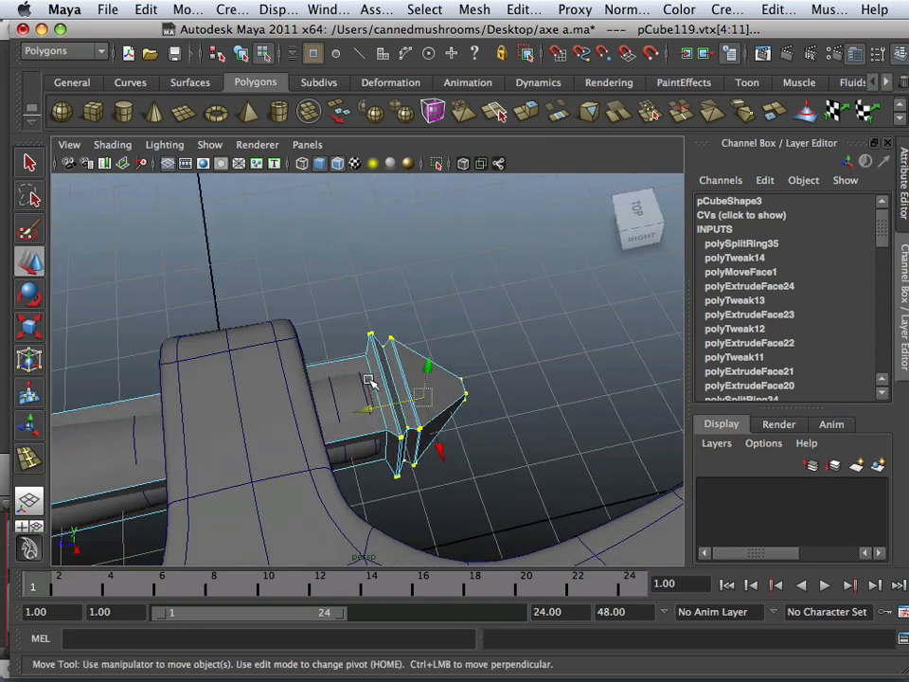
# Return the handle to object mode with smooth preview on, and check the enlarged tip against the sleeve.
pyautogui.moveTo(370, 326); pyautogui.dragTo(532, 307, button='right')
pyautogui.click(432, 368)
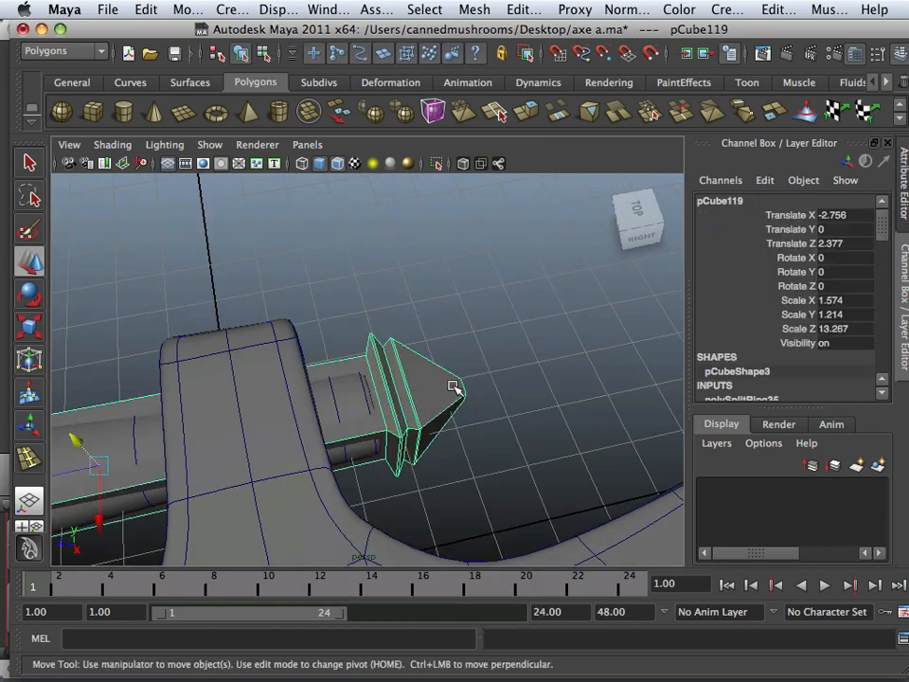
pyautogui.press('3')
pyautogui.click(451, 426)
pyautogui.keyDown('alt'); pyautogui.moveTo(451, 426); pyautogui.dragTo(124, 384); pyautogui.keyUp('alt')
pyautogui.keyDown('alt'); pyautogui.moveTo(124, 383); pyautogui.dragTo(392, 412, button='middle'); pyautogui.keyUp('alt')
pyautogui.keyDown('alt'); pyautogui.moveTo(392, 412); pyautogui.dragTo(240, 471); pyautogui.keyUp('alt')
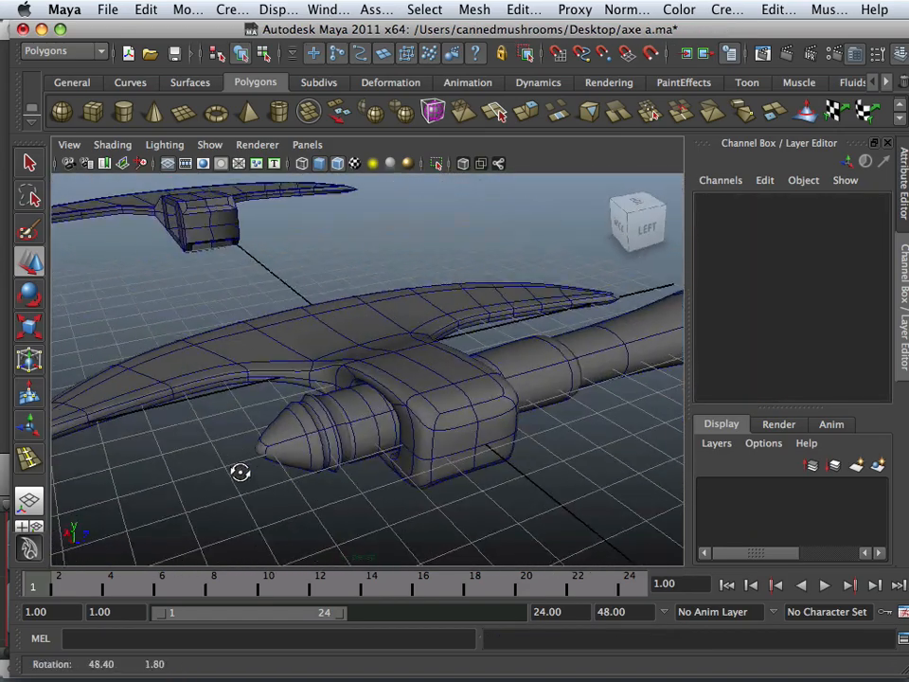
pyautogui.keyDown('alt'); pyautogui.moveTo(240, 470); pyautogui.dragTo(386, 477, button='right'); pyautogui.keyUp('alt')
pyautogui.keyDown('alt'); pyautogui.moveTo(385, 477); pyautogui.dragTo(337, 463); pyautogui.keyUp('alt')
pyautogui.click(359, 466)
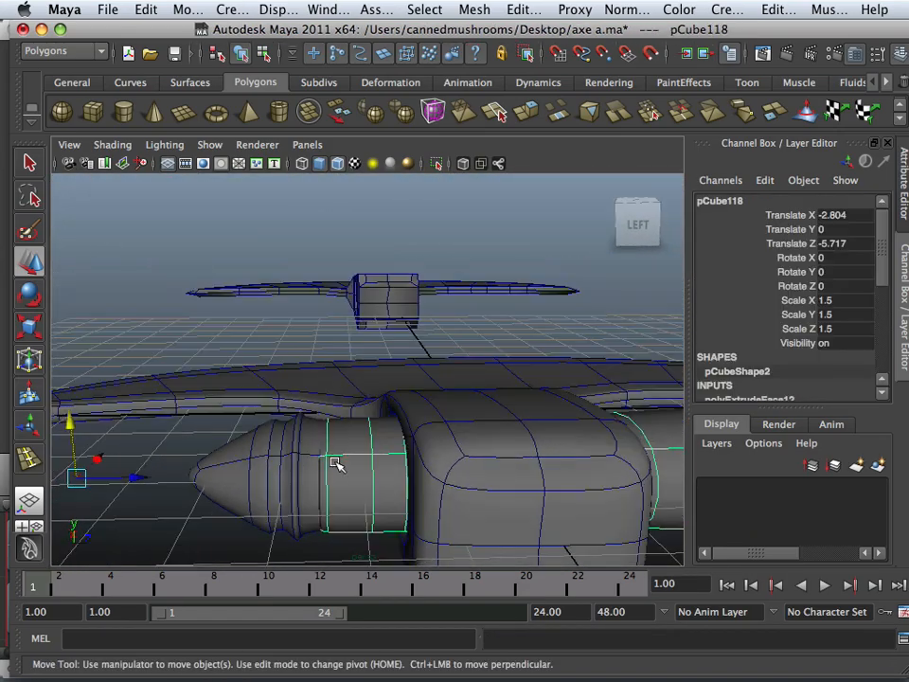
pyautogui.moveTo(336, 462); pyautogui.dragTo(331, 428, button='right')
pyautogui.moveTo(288, 350); pyautogui.dragTo(369, 386, button='right')
pyautogui.moveTo(315, 528); pyautogui.dragTo(316, 527)
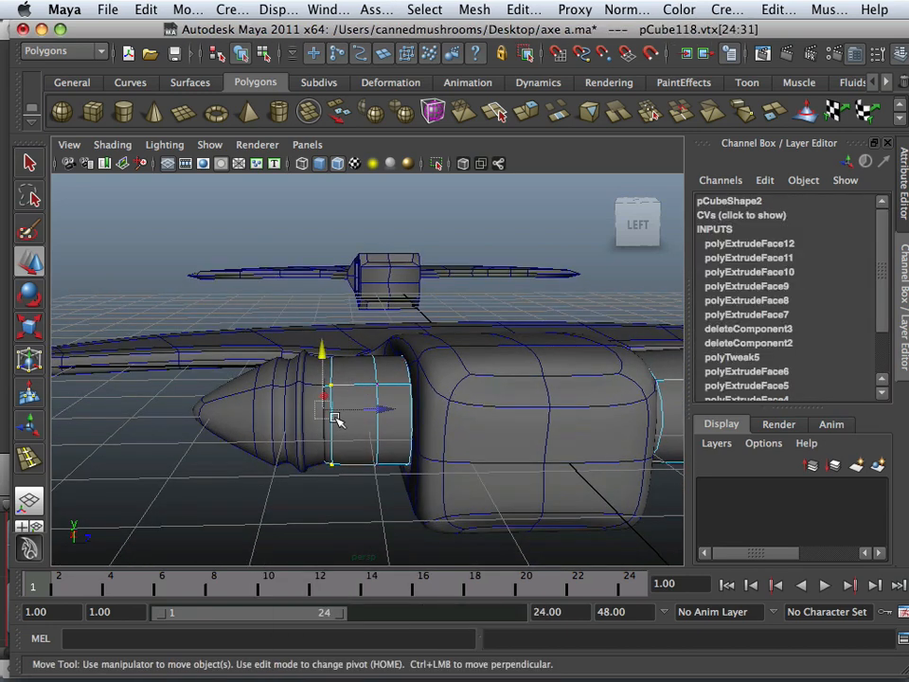
pyautogui.click(29, 327)
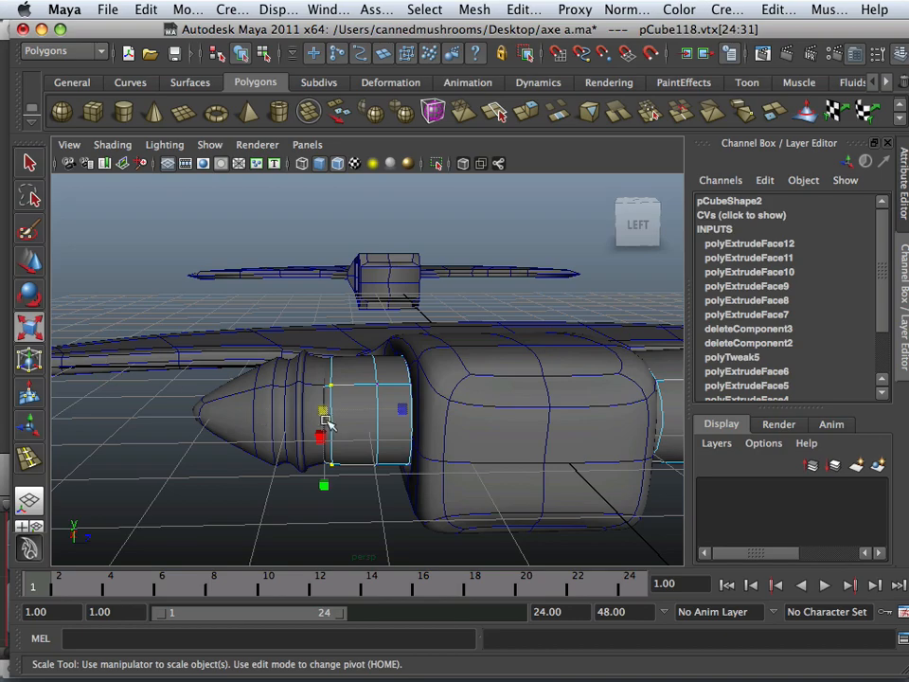
pyautogui.click(130, 457)
# Examine the whole axe from the front, side and above, checking the handle's proportions down to the pommel.
pyautogui.keyDown('alt'); pyautogui.moveTo(308, 456); pyautogui.dragTo(238, 455, button='right'); pyautogui.keyUp('alt')
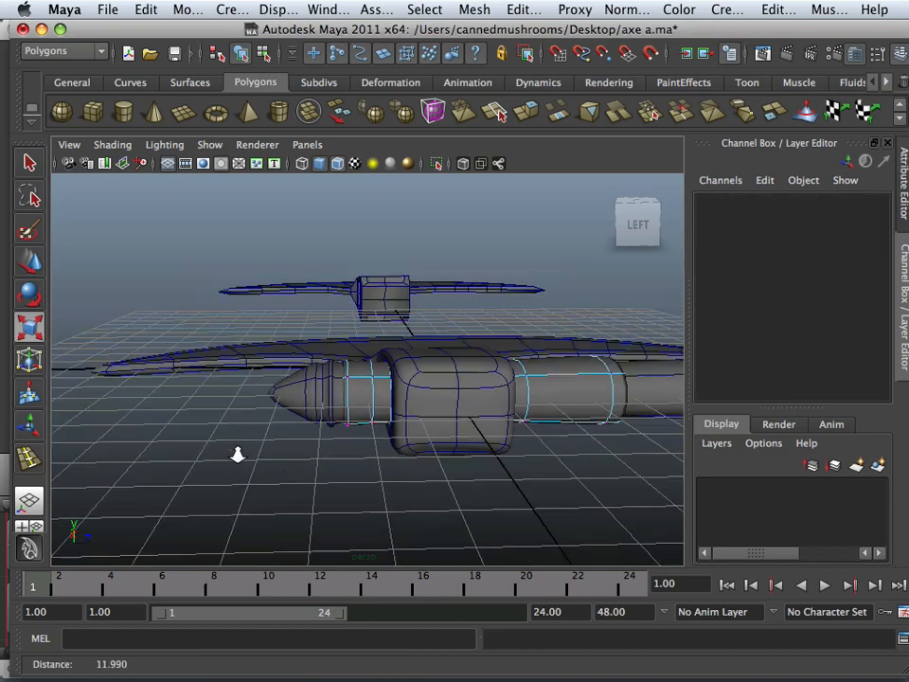
pyautogui.keyDown('alt'); pyautogui.moveTo(213, 416); pyautogui.dragTo(528, 475); pyautogui.keyUp('alt')
pyautogui.keyDown('alt'); pyautogui.moveTo(398, 447); pyautogui.dragTo(545, 470, button='middle'); pyautogui.keyUp('alt')
pyautogui.keyDown('alt'); pyautogui.moveTo(197, 376); pyautogui.dragTo(398, 383); pyautogui.keyUp('alt')
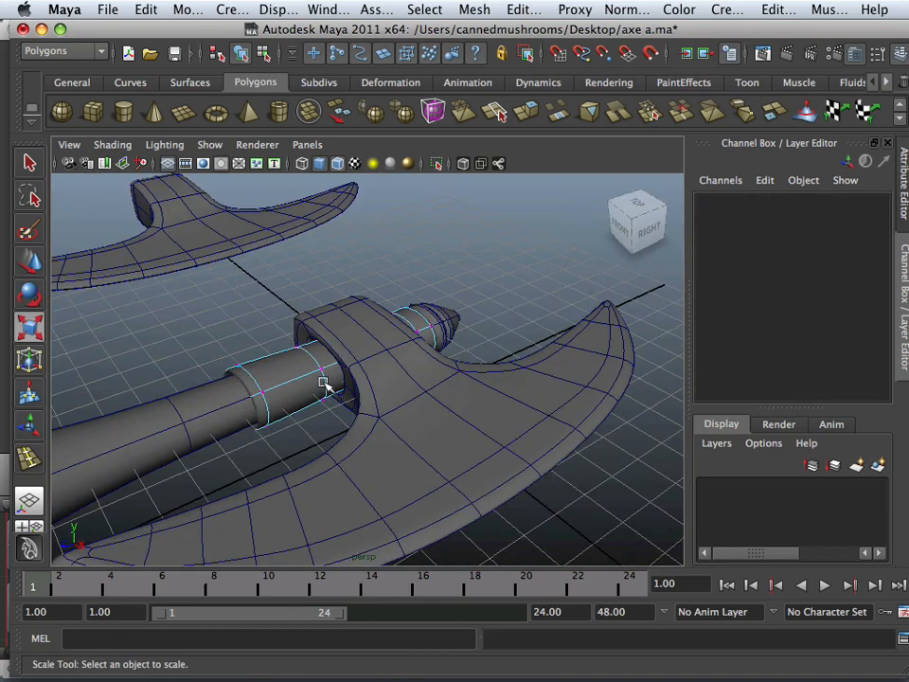
pyautogui.keyDown('alt'); pyautogui.moveTo(321, 382); pyautogui.dragTo(273, 377, button='right'); pyautogui.keyUp('alt')
pyautogui.keyDown('alt'); pyautogui.moveTo(337, 313); pyautogui.dragTo(340, 270, button='middle'); pyautogui.keyUp('alt')
pyautogui.keyDown('alt'); pyautogui.moveTo(354, 300); pyautogui.dragTo(460, 320); pyautogui.keyUp('alt')
pyautogui.keyDown('alt'); pyautogui.moveTo(388, 361); pyautogui.dragTo(270, 378, button='right'); pyautogui.keyUp('alt')
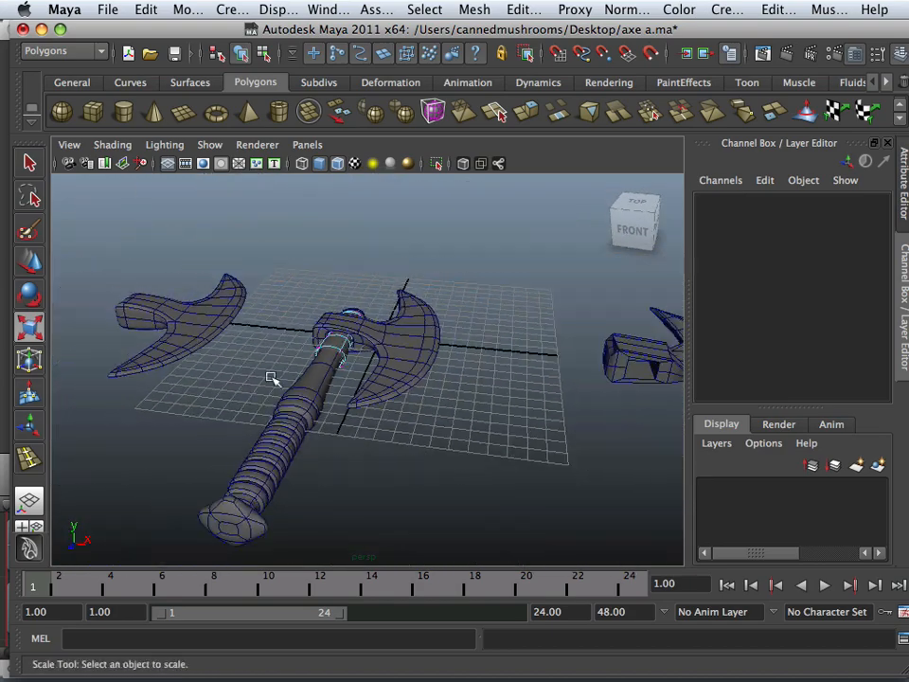
pyautogui.keyDown('alt'); pyautogui.moveTo(270, 378); pyautogui.dragTo(325, 284); pyautogui.keyUp('alt')
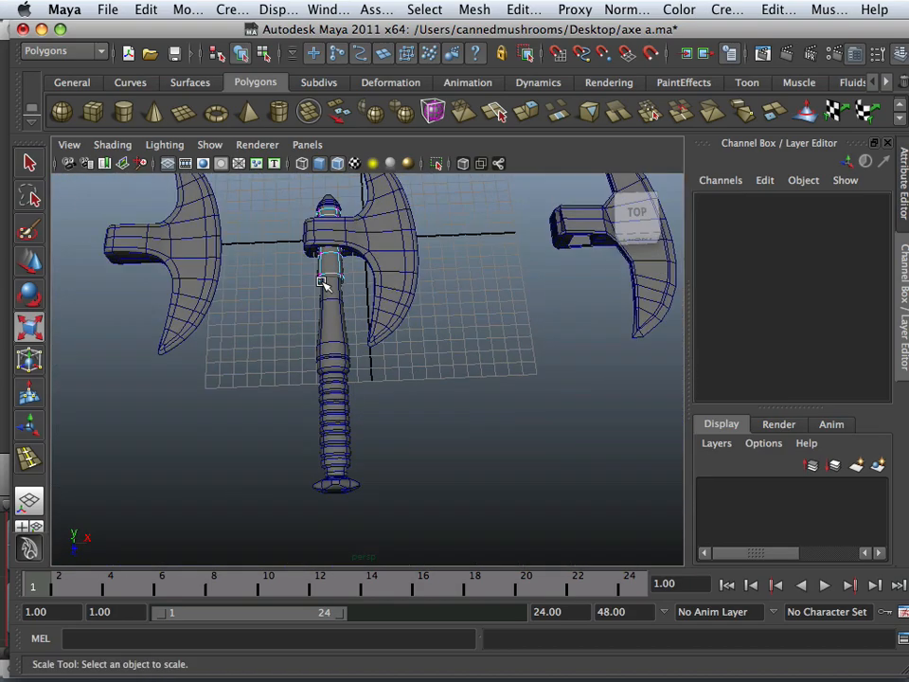
pyautogui.keyDown('alt'); pyautogui.moveTo(368, 348); pyautogui.dragTo(502, 369, button='right'); pyautogui.keyUp('alt')
pyautogui.keyDown('alt'); pyautogui.moveTo(379, 412); pyautogui.dragTo(411, 330, button='middle'); pyautogui.keyUp('alt')
pyautogui.keyDown('alt'); pyautogui.moveTo(332, 473); pyautogui.dragTo(300, 389, button='middle'); pyautogui.keyUp('alt')
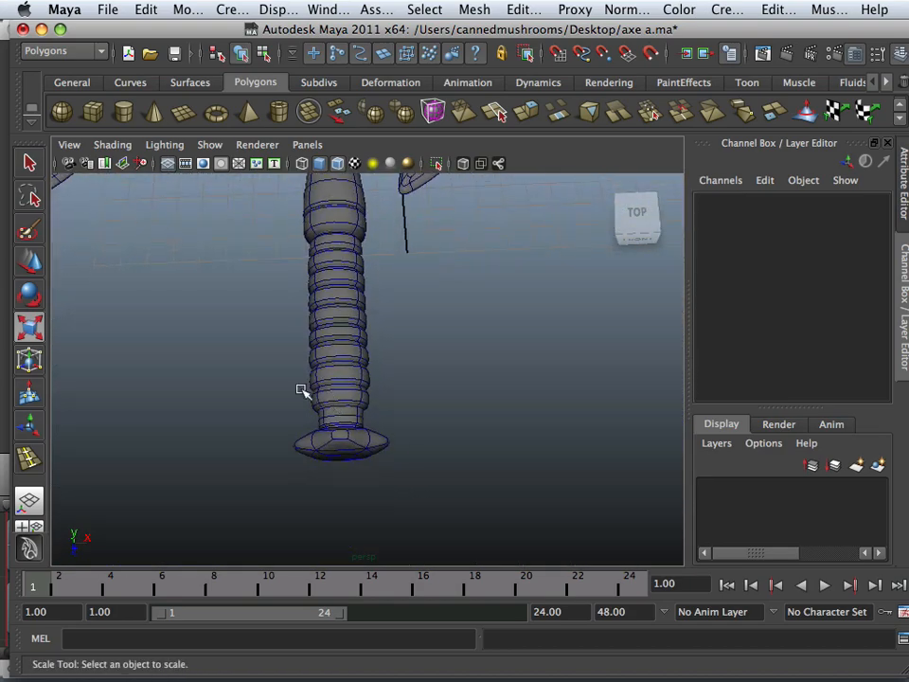
# In the top view, select the pommel's vertices and scale them up uniformly by about 1.42.
pyautogui.press('space')
pyautogui.press('space')
pyautogui.keyDown('alt'); pyautogui.moveTo(289, 405); pyautogui.dragTo(228, 415, button='right'); pyautogui.keyUp('alt')
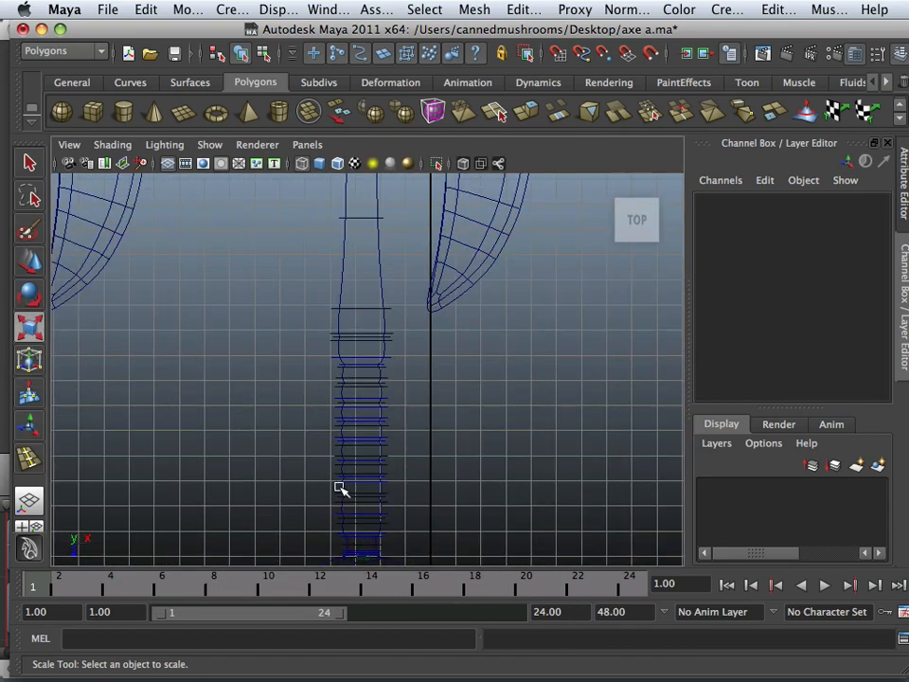
pyautogui.keyDown('alt'); pyautogui.moveTo(351, 493); pyautogui.dragTo(335, 298, button='middle'); pyautogui.keyUp('alt')
pyautogui.keyDown('alt'); pyautogui.moveTo(335, 299); pyautogui.dragTo(343, 252, button='right'); pyautogui.keyUp('alt')
pyautogui.keyDown('alt'); pyautogui.moveTo(343, 270); pyautogui.dragTo(370, 405, button='middle'); pyautogui.keyUp('alt')
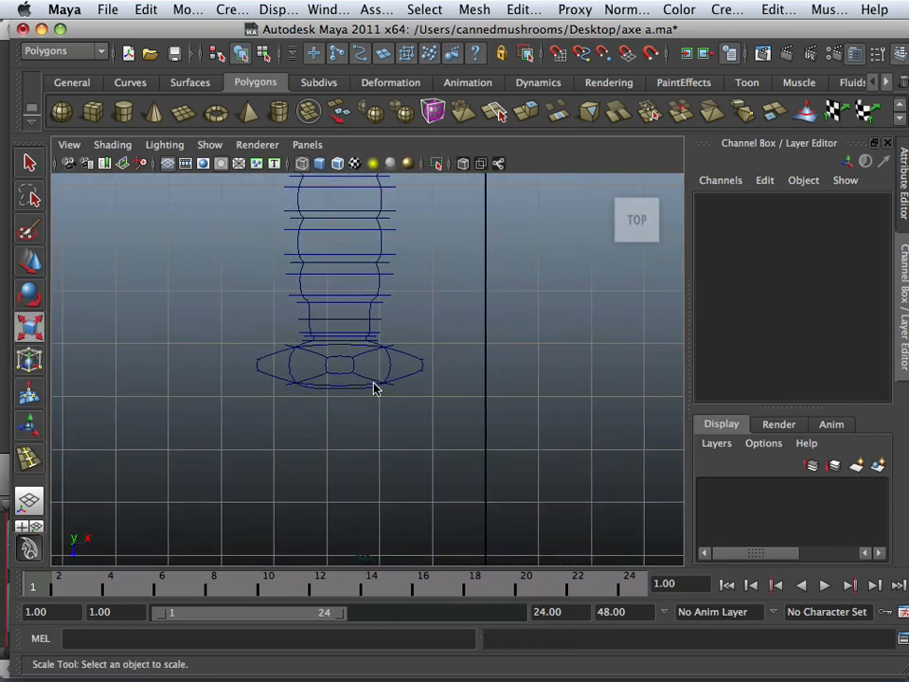
pyautogui.moveTo(373, 328); pyautogui.dragTo(324, 349, button='right')
pyautogui.moveTo(368, 376); pyautogui.dragTo(368, 376, button='right')
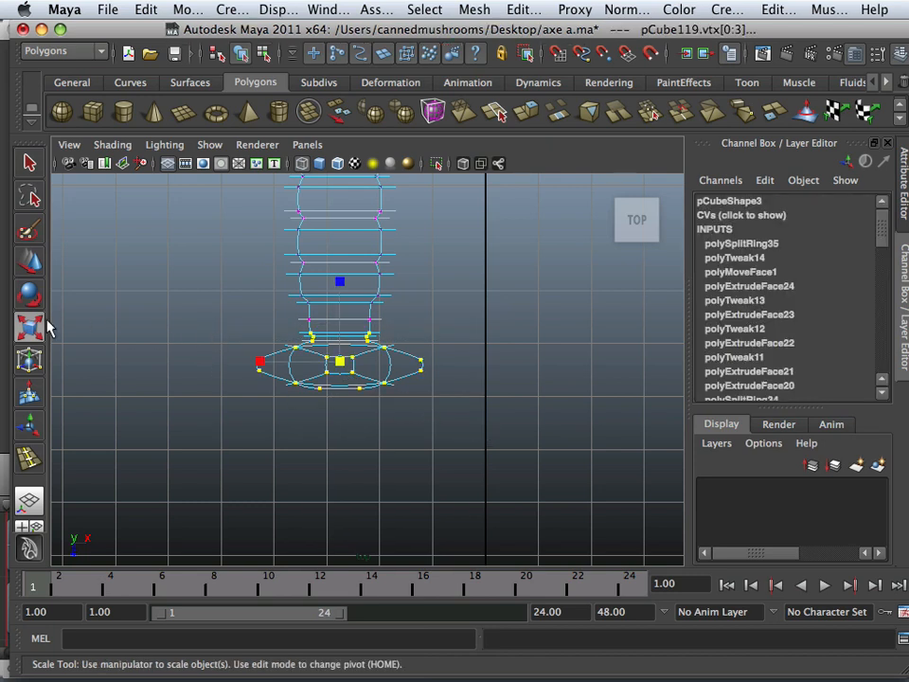
pyautogui.moveTo(345, 365); pyautogui.dragTo(360, 365)
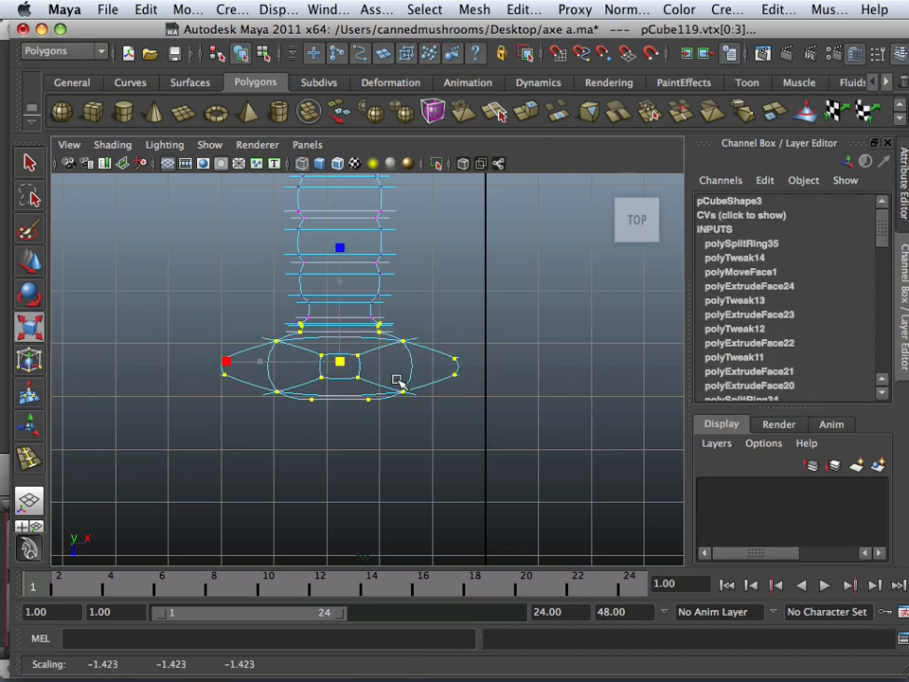
pyautogui.press('space')
pyautogui.press('space')
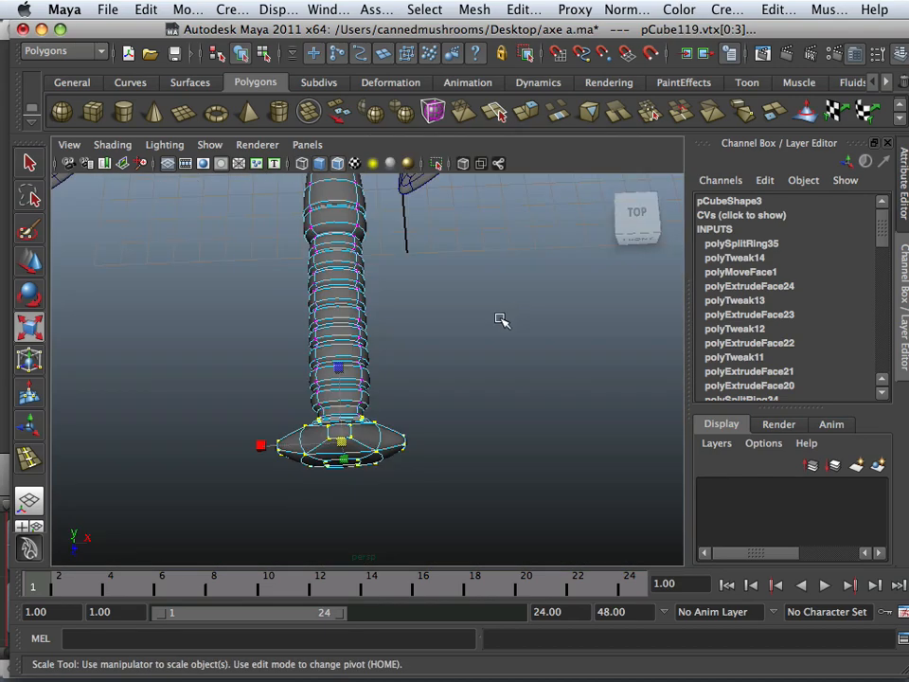
# Deselect the pommel vertices and examine the enlarged pommel and grip from several angles.
pyautogui.keyDown('alt'); pyautogui.moveTo(501, 319); pyautogui.dragTo(310, 345); pyautogui.keyUp('alt')
pyautogui.click(378, 393)
pyautogui.keyDown('alt'); pyautogui.moveTo(378, 392); pyautogui.dragTo(349, 425, button='right'); pyautogui.keyUp('alt')
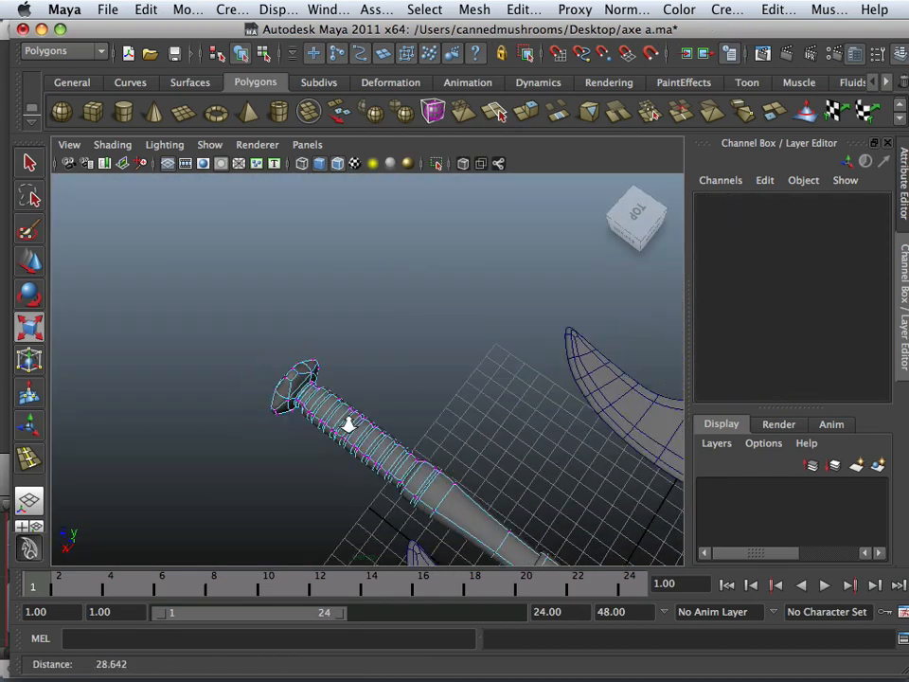
pyautogui.keyDown('alt'); pyautogui.moveTo(350, 424); pyautogui.dragTo(332, 405); pyautogui.keyUp('alt')
pyautogui.keyDown('alt'); pyautogui.moveTo(331, 405); pyautogui.dragTo(350, 325, button='middle'); pyautogui.keyUp('alt')
pyautogui.keyDown('alt'); pyautogui.moveTo(379, 369); pyautogui.dragTo(187, 380); pyautogui.keyUp('alt')
pyautogui.keyDown('alt'); pyautogui.moveTo(385, 408); pyautogui.dragTo(206, 425, button='middle'); pyautogui.keyUp('alt')
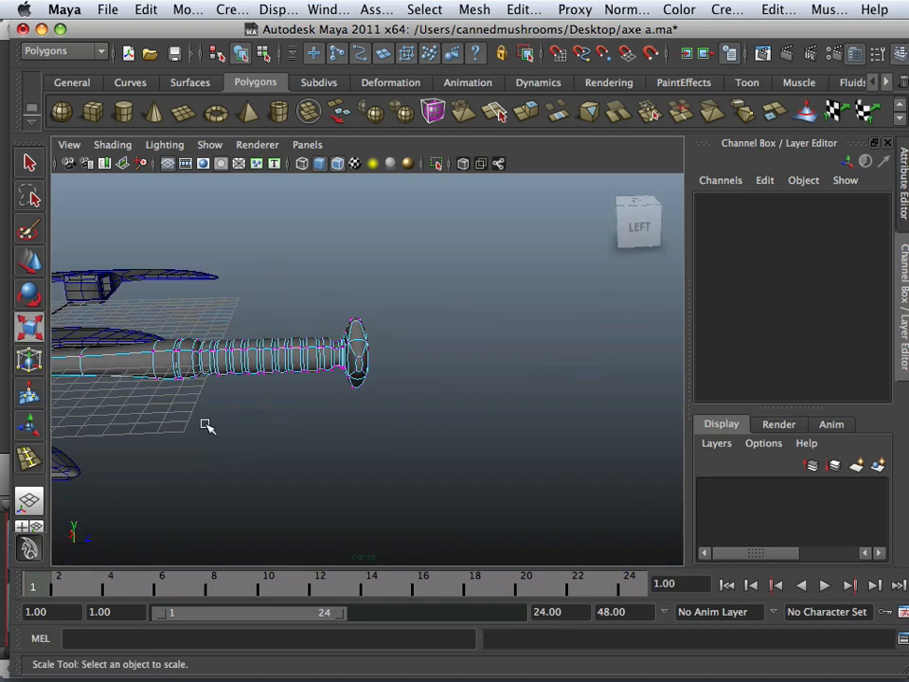
pyautogui.keyDown('alt'); pyautogui.moveTo(206, 426); pyautogui.dragTo(333, 431, button='right'); pyautogui.keyUp('alt')
pyautogui.keyDown('alt'); pyautogui.moveTo(351, 429); pyautogui.dragTo(276, 405); pyautogui.keyUp('alt')
pyautogui.keyDown('alt'); pyautogui.moveTo(413, 374); pyautogui.dragTo(445, 313); pyautogui.keyUp('alt')
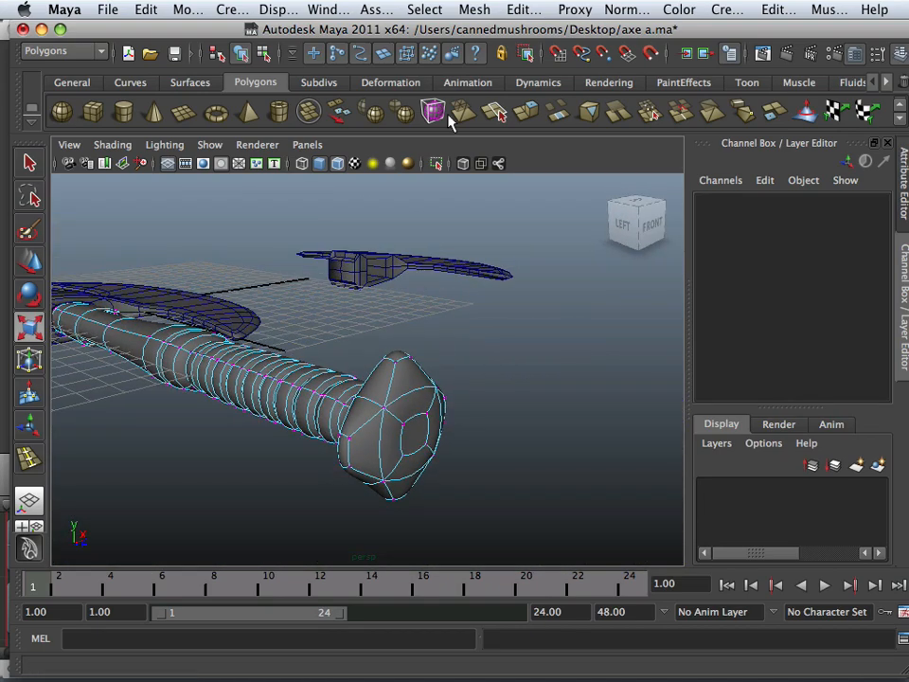
# Insert an edge loop around the upper point of the pommel, close to its end.
pyautogui.click(523, 9)
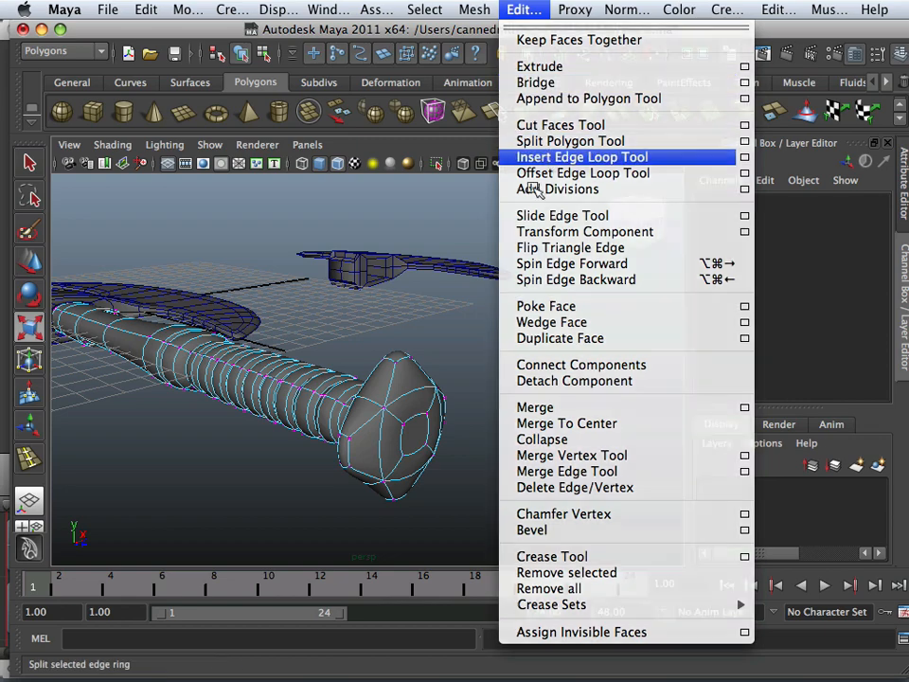
pyautogui.click(582, 157)
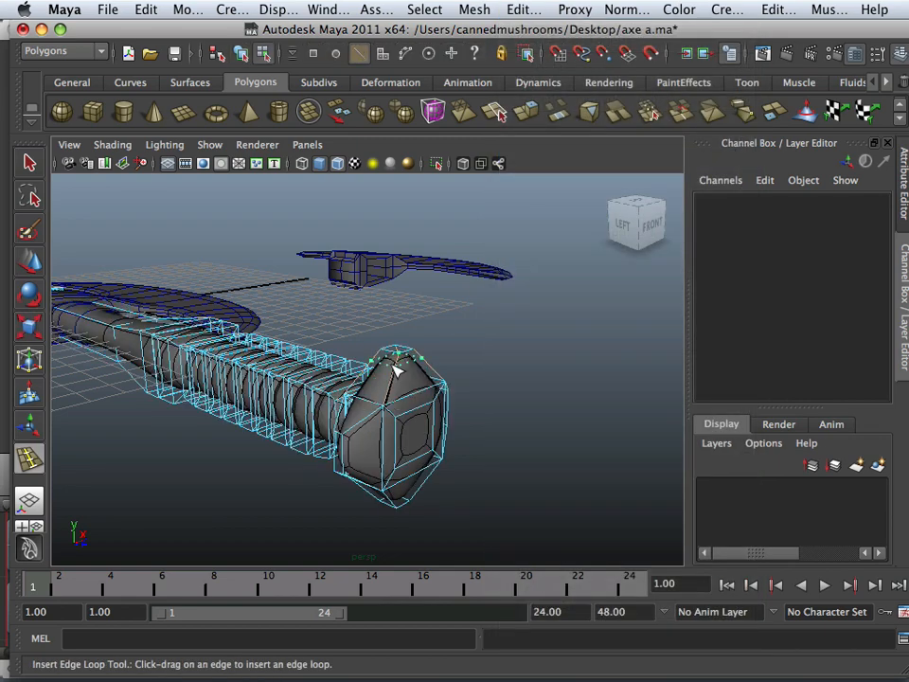
pyautogui.click(396, 370)
pyautogui.keyDown('alt'); pyautogui.moveTo(397, 379); pyautogui.dragTo(369, 422); pyautogui.keyUp('alt')
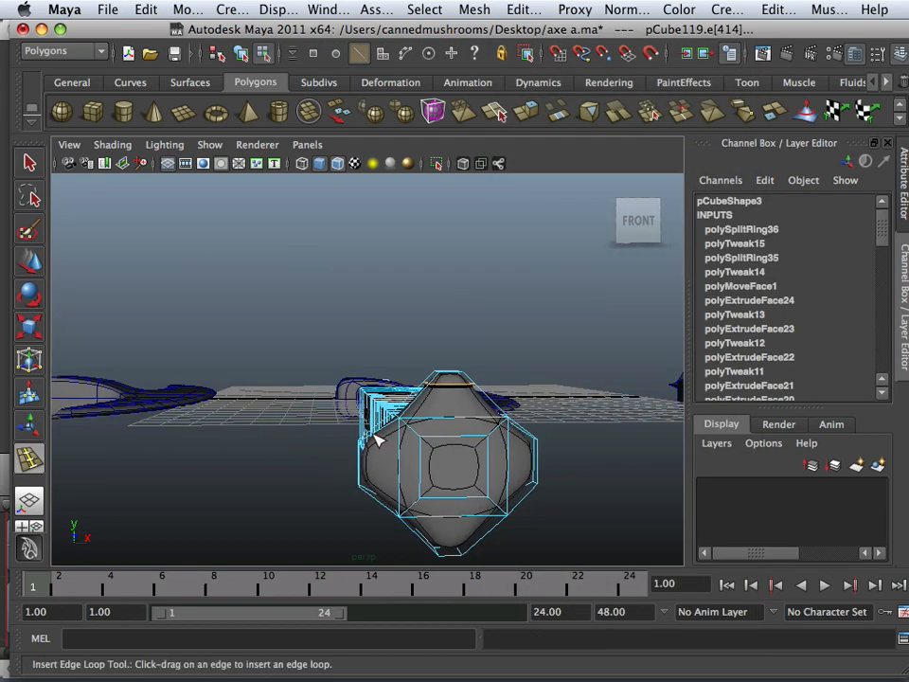
# Insert edge loops near the ends of the pommel's two side points and lower point, and display the handle fully smoothed without its cage.
pyautogui.click(373, 436)
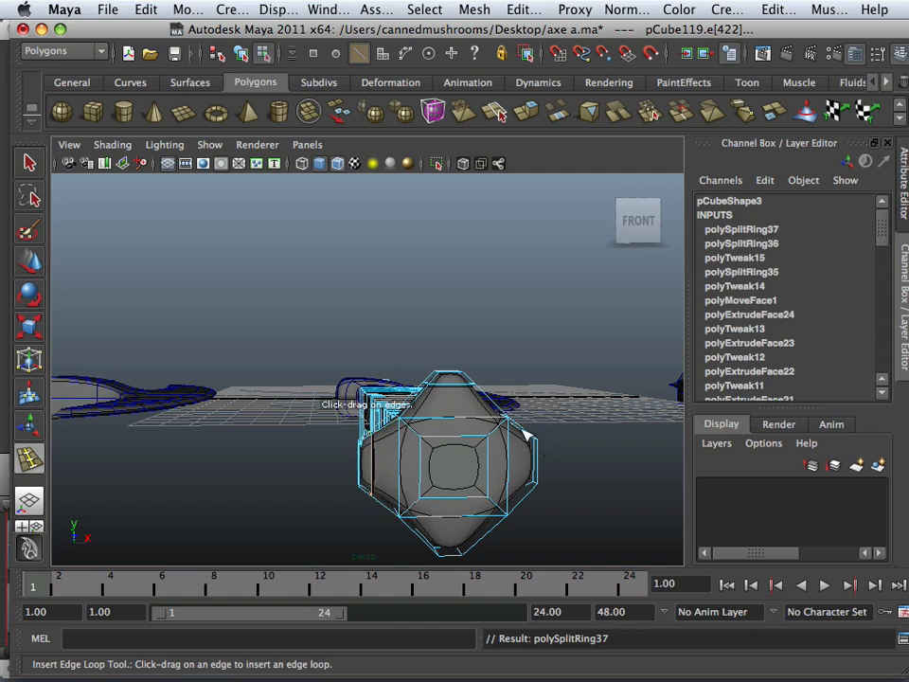
pyautogui.click(528, 477)
pyautogui.keyDown('alt'); pyautogui.moveTo(528, 476); pyautogui.dragTo(412, 476); pyautogui.keyUp('alt')
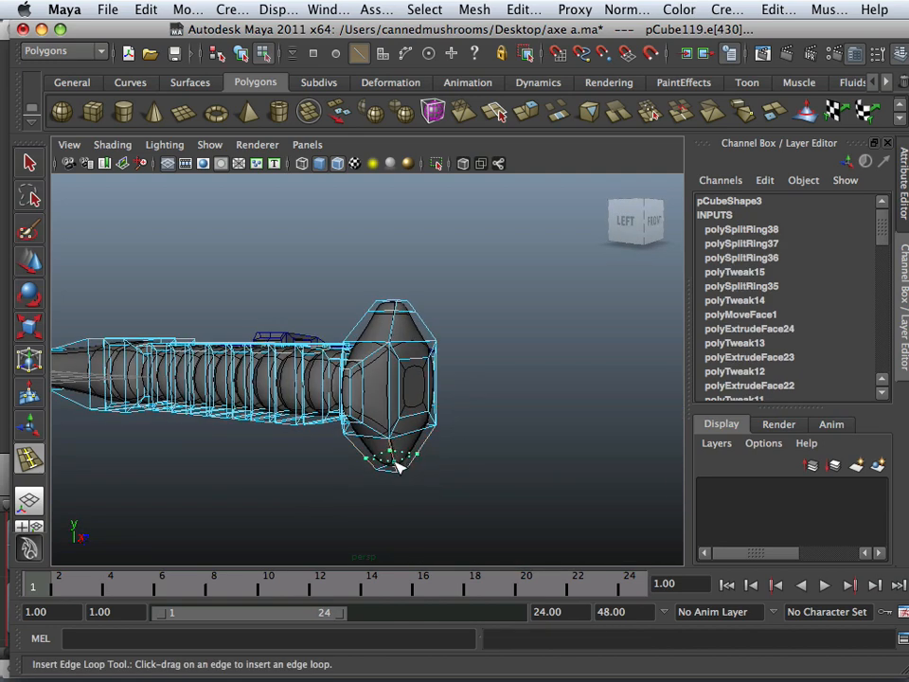
pyautogui.click(398, 466)
pyautogui.click(471, 464)
pyautogui.keyDown('alt'); pyautogui.moveTo(471, 464); pyautogui.dragTo(325, 444); pyautogui.keyUp('alt')
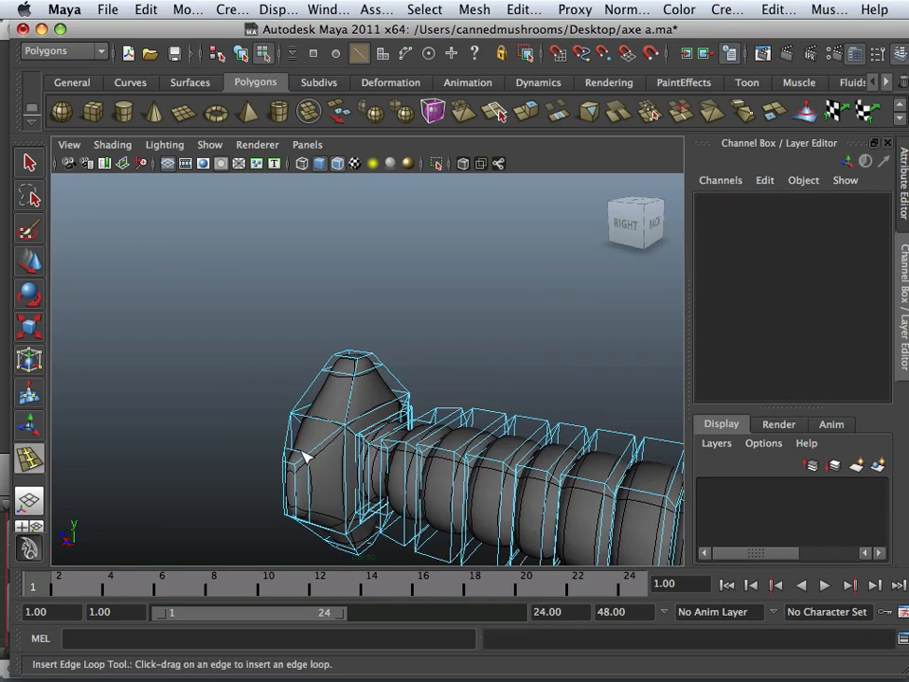
pyautogui.keyDown('alt'); pyautogui.moveTo(270, 464); pyautogui.dragTo(569, 459); pyautogui.keyUp('alt')
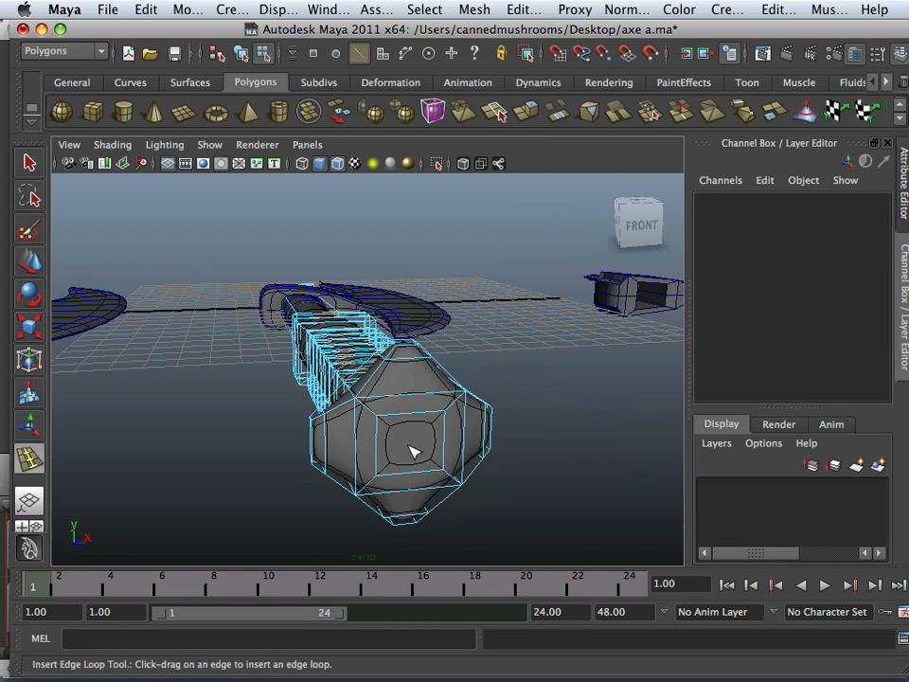
pyautogui.click(28, 261)
pyautogui.press('3')
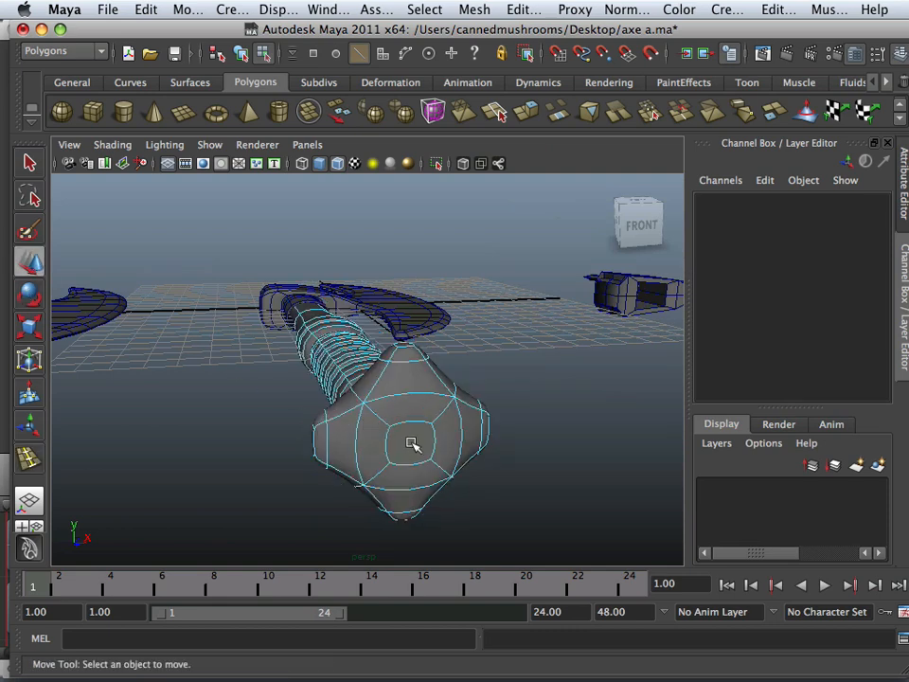
pyautogui.click(412, 444)
pyautogui.rightClick(413, 442)
pyautogui.rightClick(417, 444)
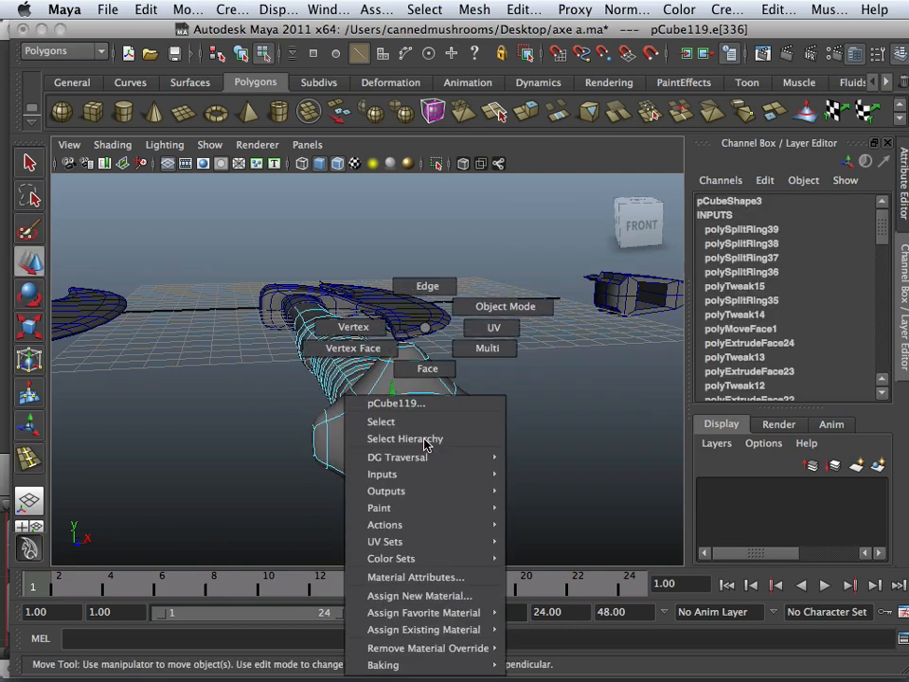
pyautogui.click(427, 369)
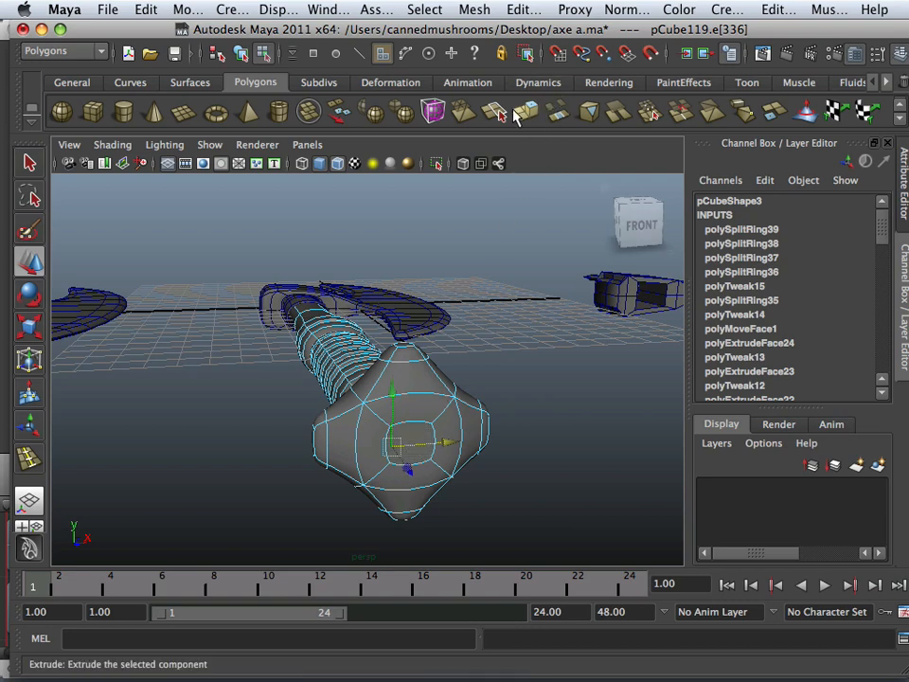
pyautogui.click(525, 114)
pyautogui.press('super+z')
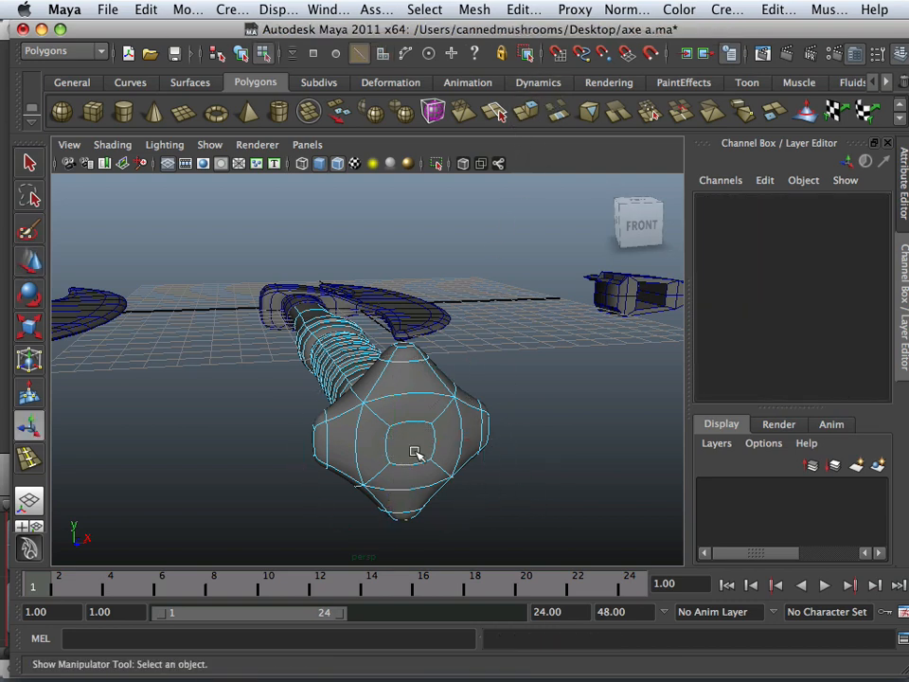
# Extrude the central face on the pommel's end outward by about 0.5 cm to form a raised knob.
pyautogui.click(412, 441)
pyautogui.moveTo(412, 441); pyautogui.dragTo(415, 368, button='right')
pyautogui.click(412, 438)
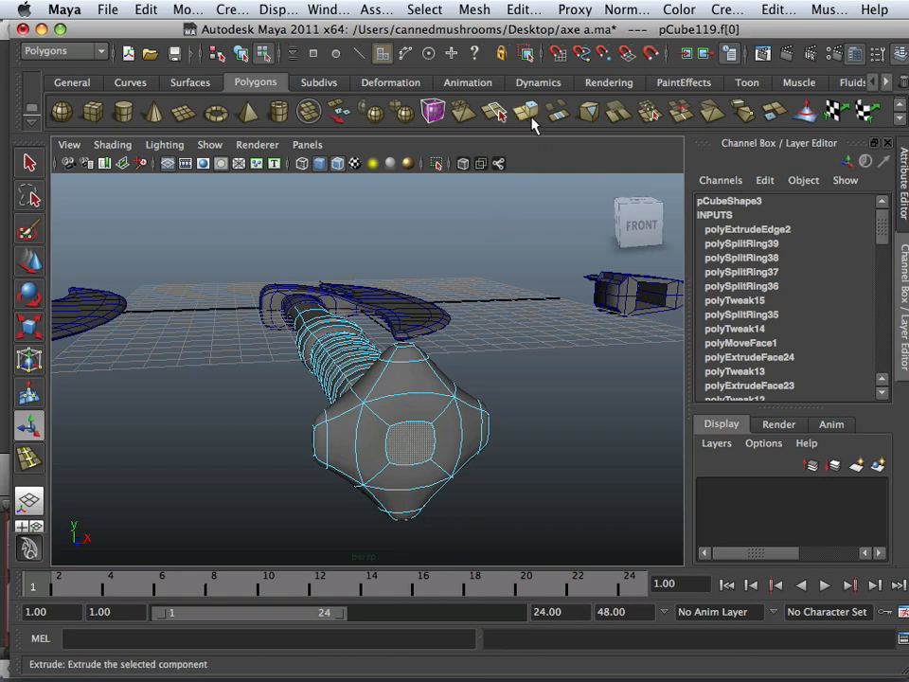
pyautogui.hotkey('ctrl', 'e')
pyautogui.keyDown('alt'); pyautogui.moveTo(507, 313); pyautogui.dragTo(437, 457); pyautogui.keyUp('alt')
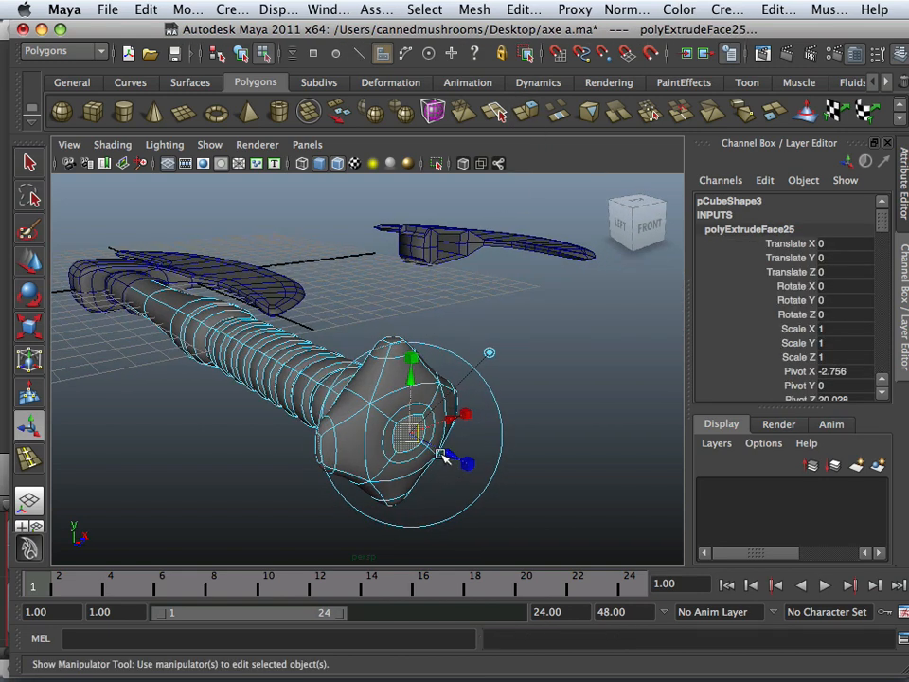
pyautogui.click(442, 461)
pyautogui.hotkey('ctrl', 'z')
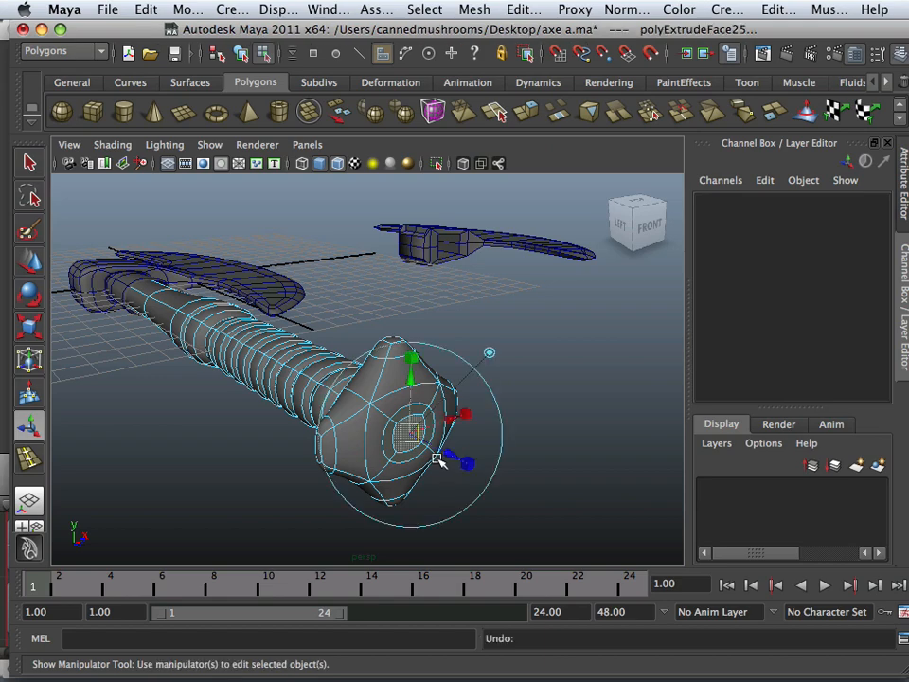
pyautogui.moveTo(445, 454); pyautogui.dragTo(461, 464)
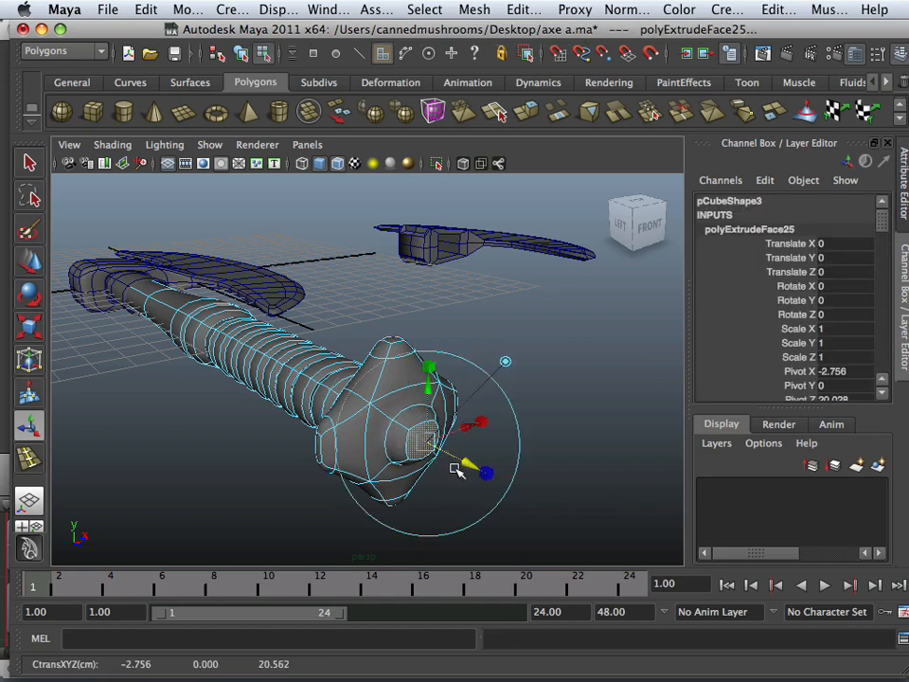
pyautogui.click(460, 526)
# Examine the pommel's raised end, the grip and the whole axe from the side, above and at an angle.
pyautogui.scroll(-3, 450, 506)
pyautogui.keyDown('alt'); pyautogui.moveTo(446, 512); pyautogui.dragTo(280, 468); pyautogui.keyUp('alt')
pyautogui.click(261, 414)
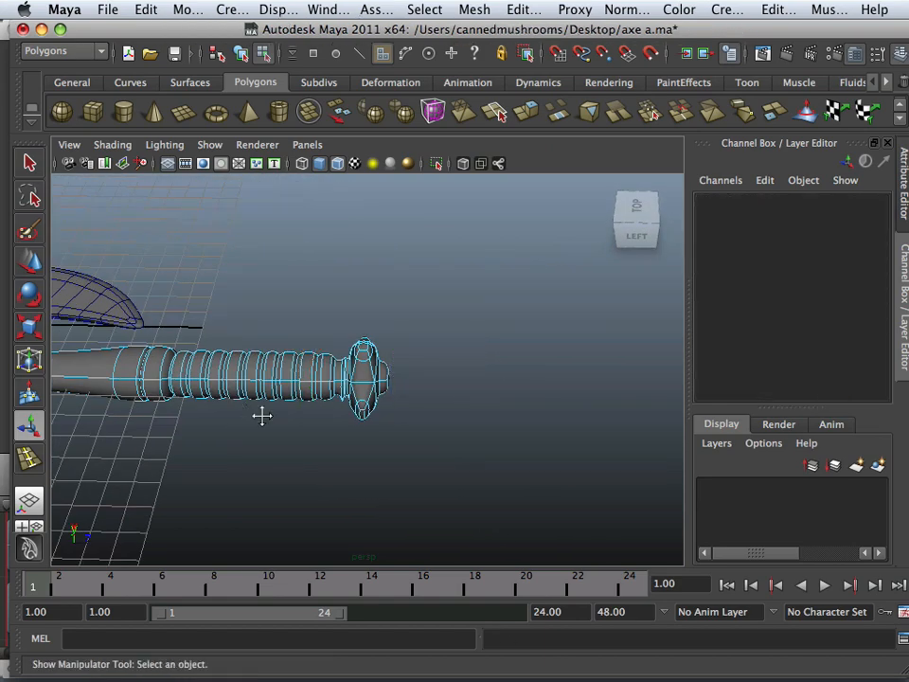
pyautogui.keyDown('alt'); pyautogui.moveTo(261, 414); pyautogui.dragTo(407, 441); pyautogui.keyUp('alt')
pyautogui.keyDown('alt'); pyautogui.moveTo(292, 463); pyautogui.dragTo(516, 415); pyautogui.keyUp('alt')
pyautogui.keyDown('alt'); pyautogui.moveTo(474, 421); pyautogui.dragTo(375, 428, button='right'); pyautogui.keyUp('alt')
pyautogui.keyDown('alt'); pyautogui.moveTo(375, 428); pyautogui.dragTo(442, 451); pyautogui.keyUp('alt')
pyautogui.keyDown('alt'); pyautogui.moveTo(443, 451); pyautogui.dragTo(294, 423, button='right'); pyautogui.keyUp('alt')
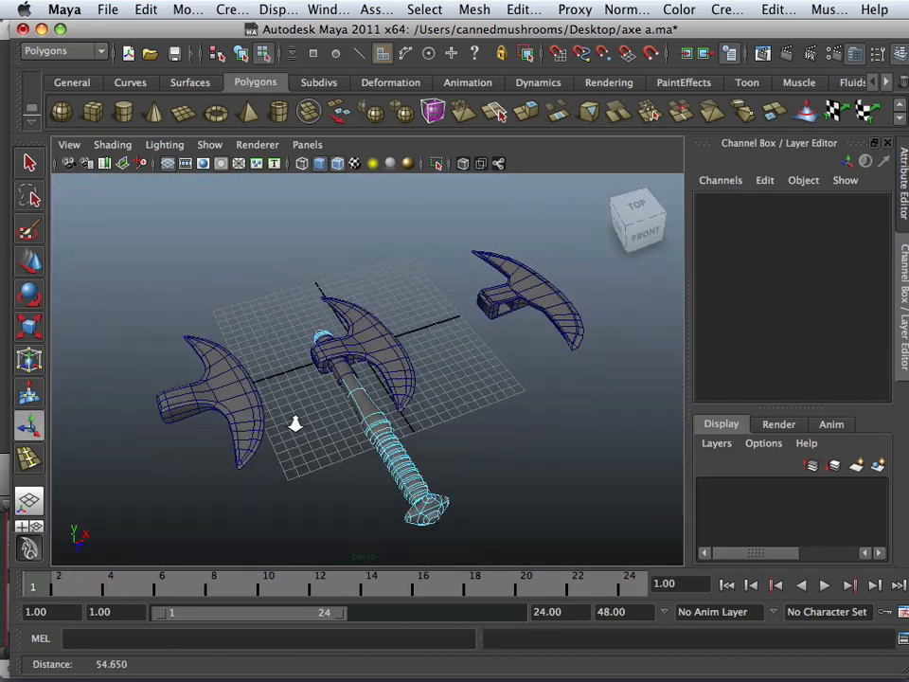
pyautogui.keyDown('alt'); pyautogui.moveTo(295, 423); pyautogui.dragTo(308, 458, button='middle'); pyautogui.keyUp('alt')
# Delete the two spare axe blades lying on either side of the assembled axe, working in object mode.
pyautogui.click(144, 424)
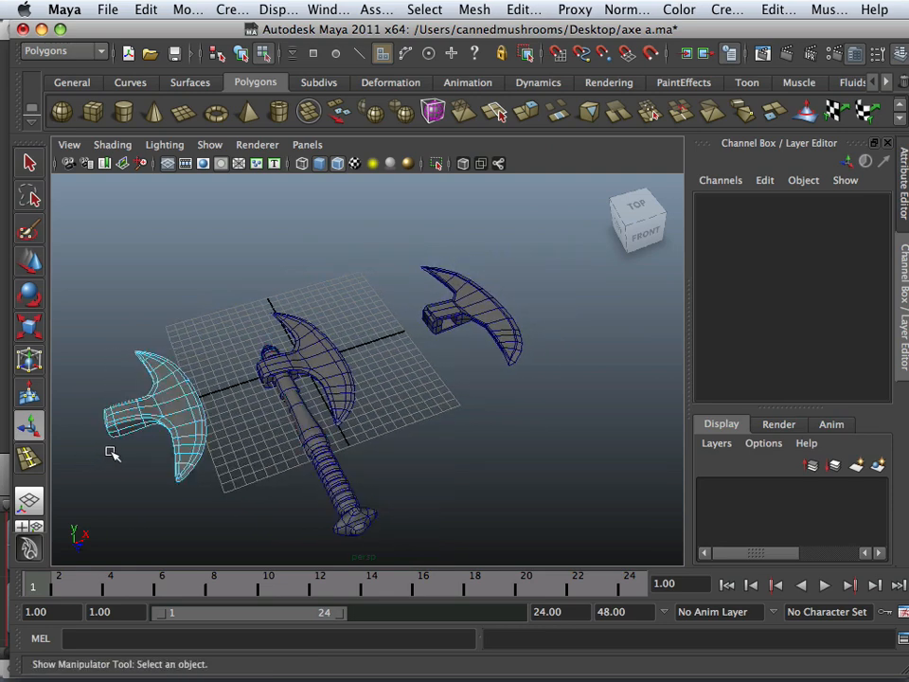
pyautogui.moveTo(111, 453); pyautogui.dragTo(210, 305, button='right')
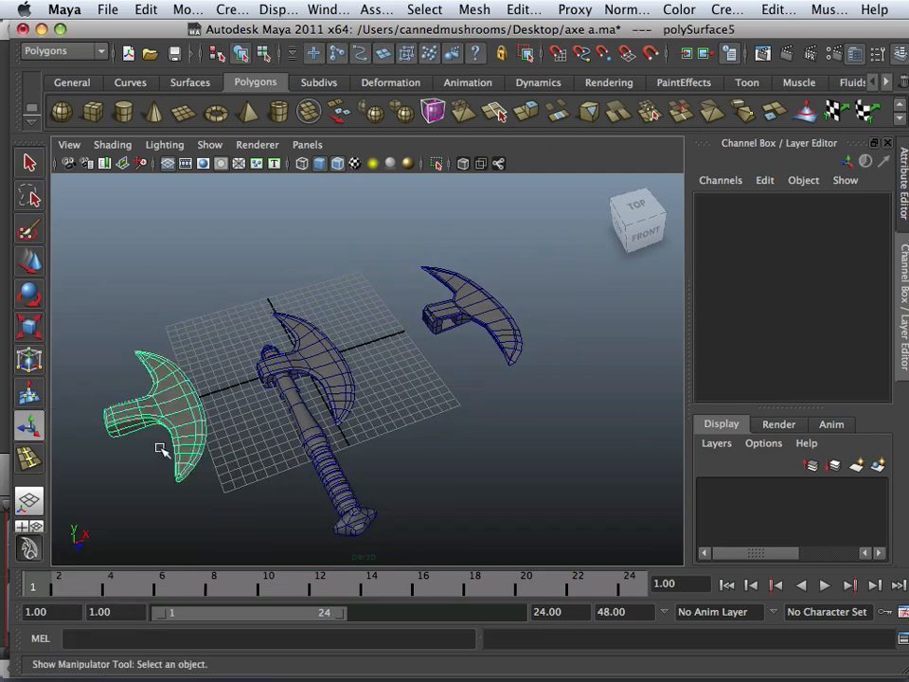
pyautogui.press('Delete')
pyautogui.click(479, 318)
pyautogui.press('Delete')
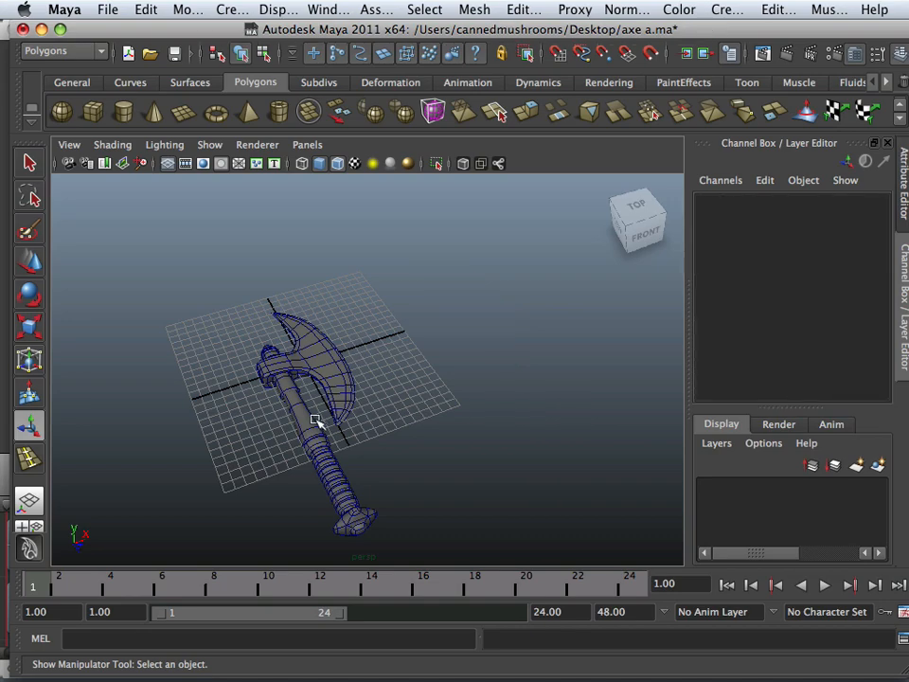
# Select the axe head and handle together as whole objects and activate the Move tool.
pyautogui.scroll(5, 315, 420)
pyautogui.keyDown('alt'); pyautogui.moveTo(219, 451); pyautogui.dragTo(263, 210); pyautogui.keyUp('alt')
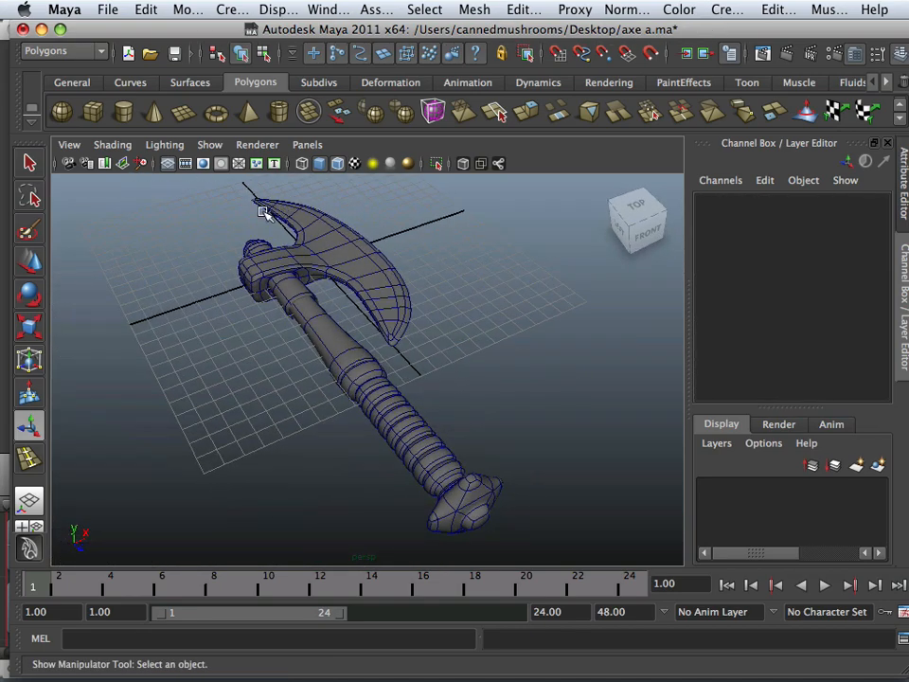
pyautogui.moveTo(543, 519); pyautogui.dragTo(542, 519)
pyautogui.press('f')
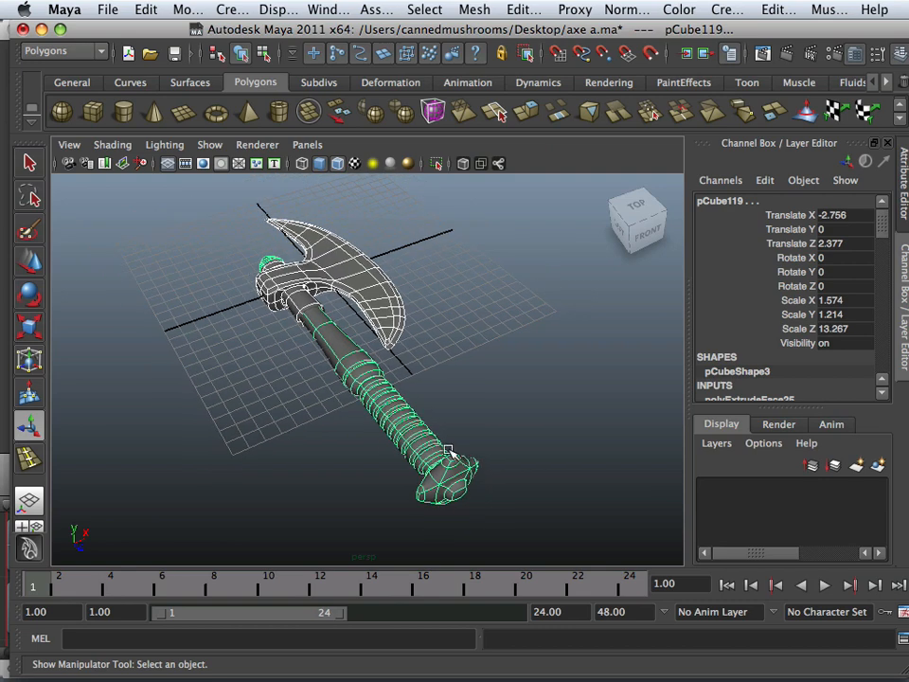
pyautogui.click(27, 265)
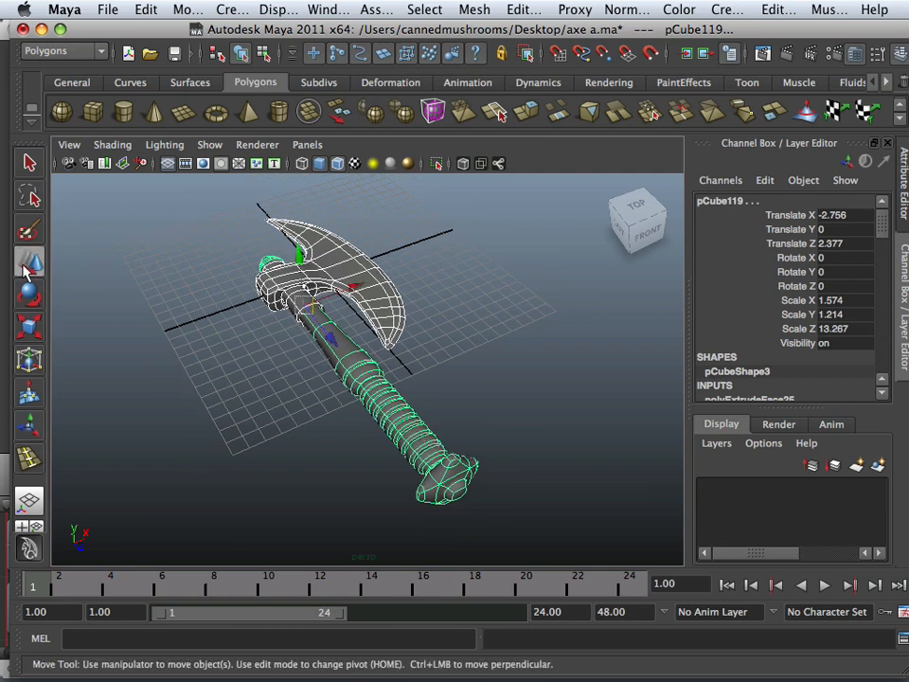